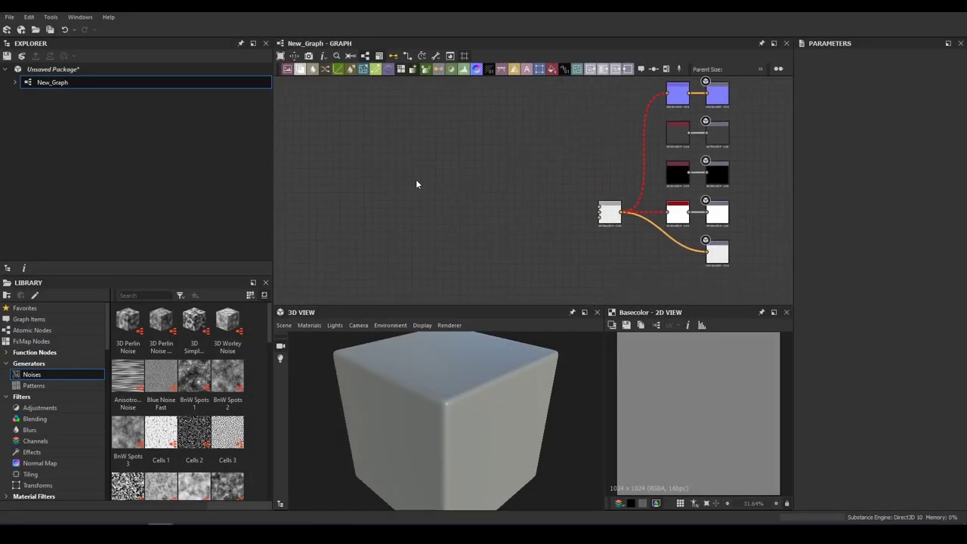
- Add a Tile Generator node and set its pattern to Square
{"action": "key", "text": "space"}
{"action": "type", "text": "tile"}
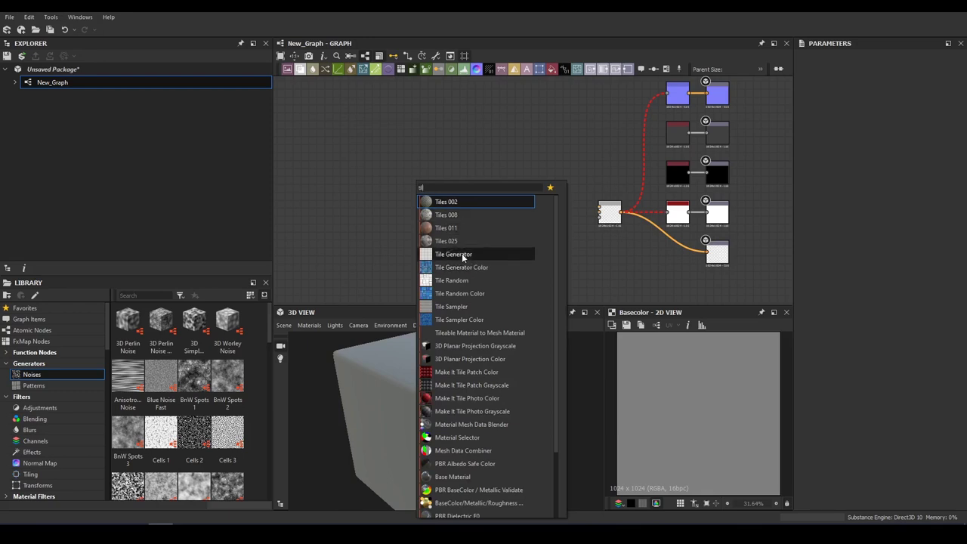
{"action": "left_click", "coordinate": [462, 253]}
{"action": "scroll", "coordinate": [821, 308], "scroll_direction": "down", "scroll_amount": 4}
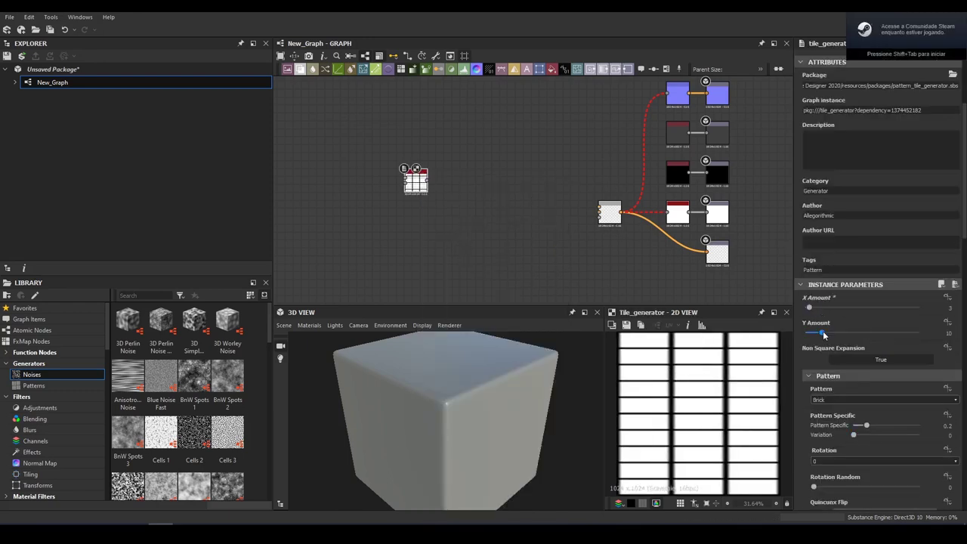
{"action": "scroll", "coordinate": [887, 417], "scroll_direction": "down", "scroll_amount": 2}
{"action": "left_click", "coordinate": [869, 313]}
{"action": "left_click", "coordinate": [837, 322]}
- Enable Luminance By Number, set Offset 0.5 and X Amount 2, and wire it into the material
{"action": "scroll", "coordinate": [908, 409], "scroll_direction": "down", "scroll_amount": 3}
{"action": "scroll", "coordinate": [845, 321], "scroll_direction": "down", "scroll_amount": 4}
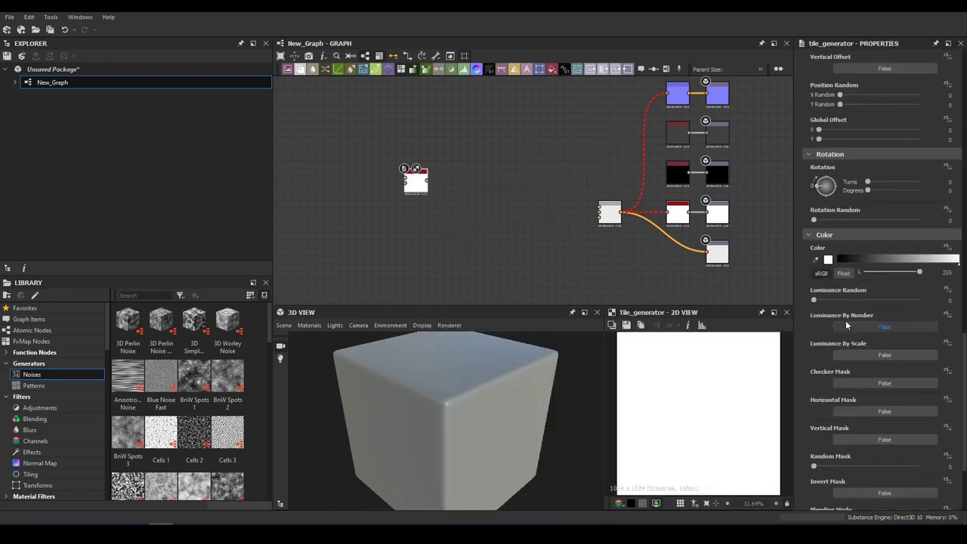
{"action": "left_click", "coordinate": [846, 325]}
{"action": "scroll", "coordinate": [887, 246], "scroll_direction": "up", "scroll_amount": 3}
{"action": "scroll", "coordinate": [853, 234], "scroll_direction": "up", "scroll_amount": 2}
{"action": "key", "text": "Return"}
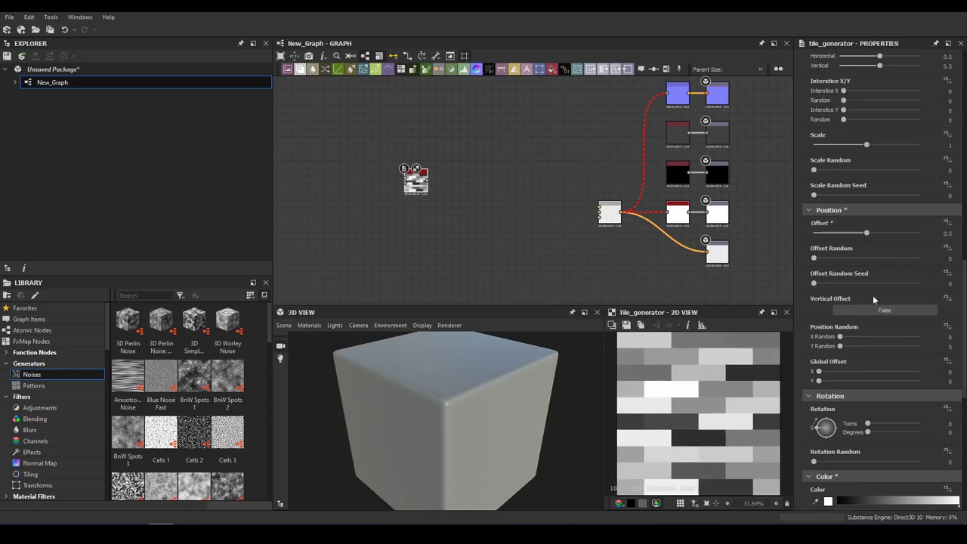
{"action": "scroll", "coordinate": [873, 295], "scroll_direction": "up", "scroll_amount": 8}
{"action": "key", "text": "Return"}
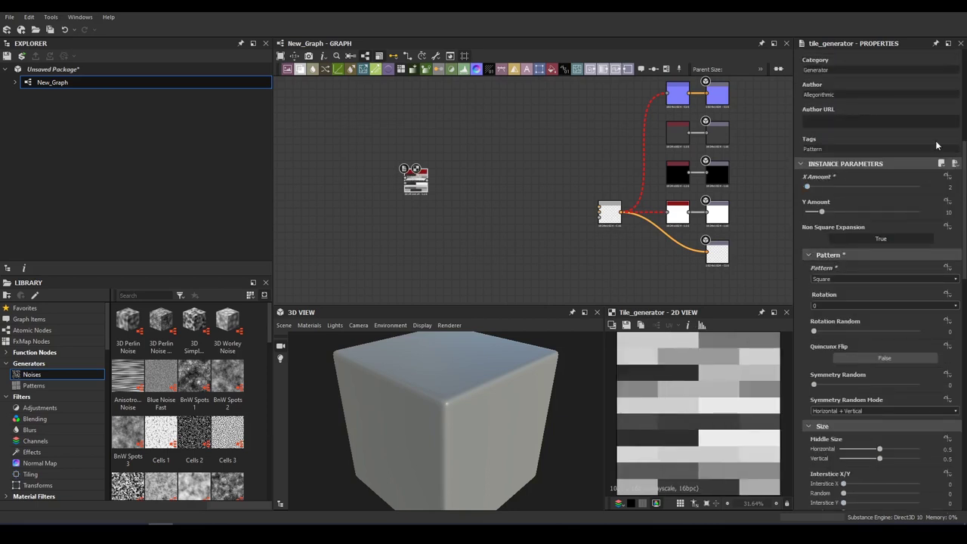
{"action": "left_click_drag", "start_coordinate": [602, 213], "coordinate": [427, 184]}
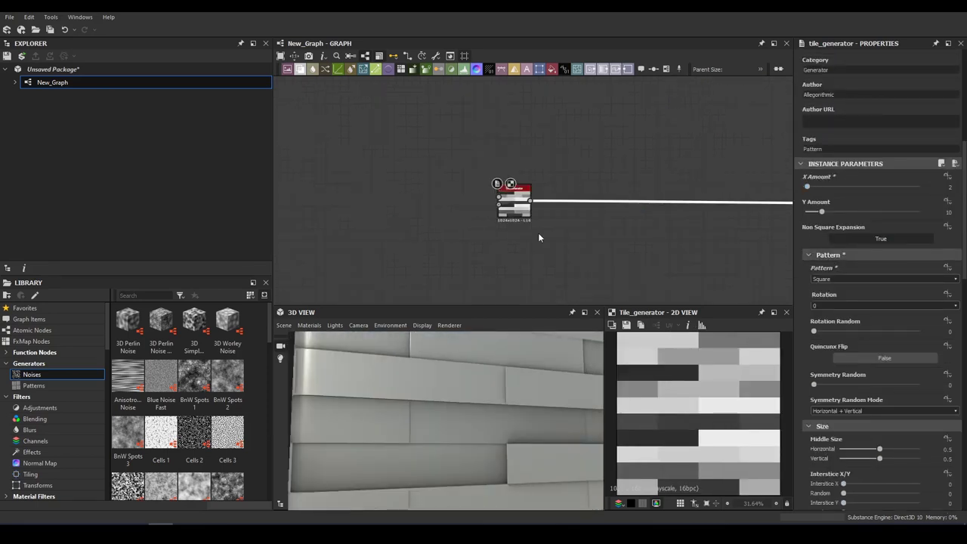
- Add Edge Detect and Flood Fill nodes after the tiles
{"action": "key", "text": "space"}
{"action": "type", "text": "edge"}
{"action": "left_click", "coordinate": [572, 225]}
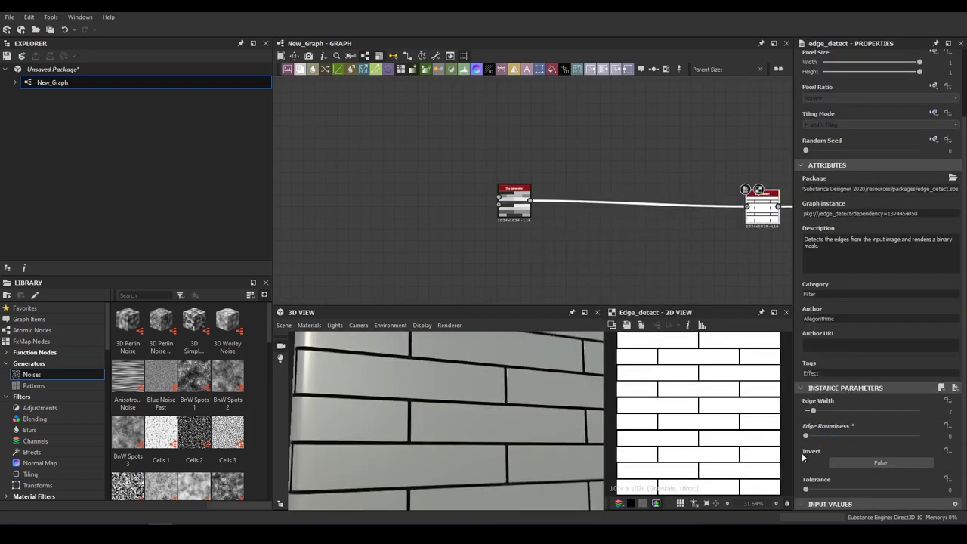
{"action": "key", "text": "space"}
{"action": "type", "text": "flood"}
{"action": "key", "text": "Return"}
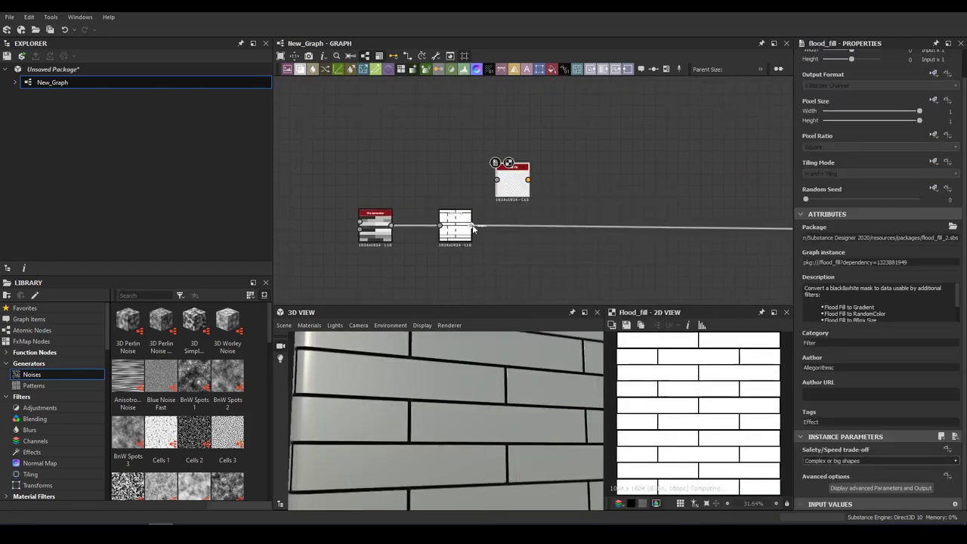
- Add a Flood Fill to Gradient node with Angle Variation 1
{"action": "key", "text": "space"}
{"action": "left_click", "coordinate": [572, 228]}
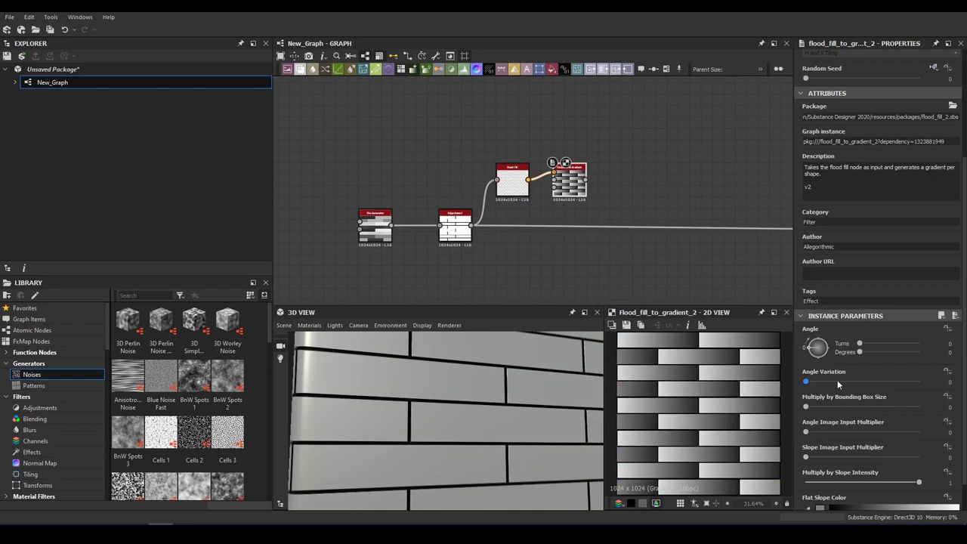
{"action": "left_click_drag", "start_coordinate": [837, 381], "coordinate": [920, 382]}
{"action": "scroll", "coordinate": [675, 413], "scroll_direction": "up", "scroll_amount": 5}
{"action": "scroll", "coordinate": [671, 180], "scroll_direction": "up", "scroll_amount": 4}
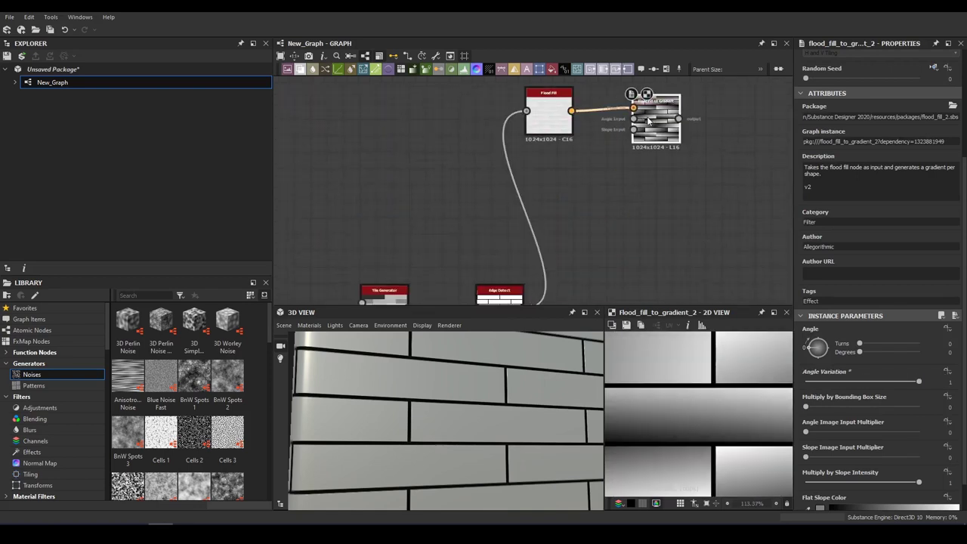
- Add a Distance node set to Only Source with Maximum Distance 5.64
{"action": "key", "text": "space"}
{"action": "left_click", "coordinate": [686, 167]}
{"action": "left_click", "coordinate": [656, 121]}
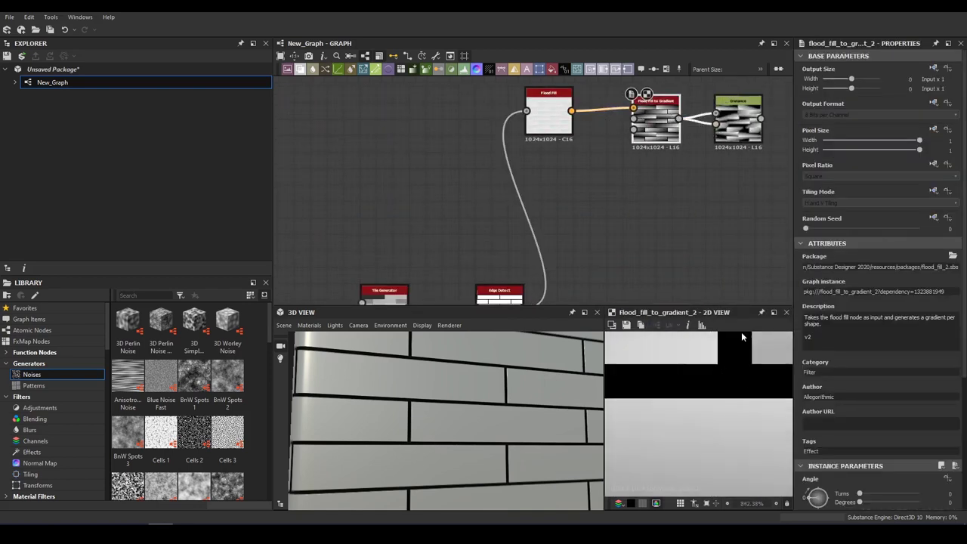
{"action": "scroll", "coordinate": [698, 124], "scroll_direction": "down", "scroll_amount": 4}
{"action": "scroll", "coordinate": [604, 193], "scroll_direction": "up", "scroll_amount": 4}
{"action": "left_click", "coordinate": [594, 158]}
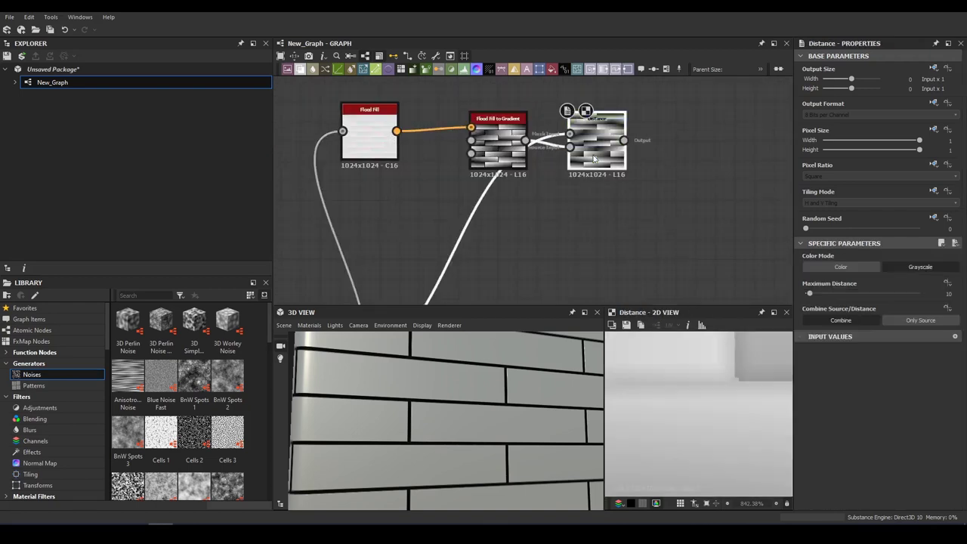
{"action": "left_click", "coordinate": [905, 320]}
{"action": "mouse_move", "coordinate": [810, 293]}
{"action": "left_mouse_down"}
{"action": "mouse_move", "coordinate": [854, 301]}
{"action": "mouse_move", "coordinate": [808, 302]}
{"action": "left_mouse_up"}
{"action": "scroll", "coordinate": [652, 378], "scroll_direction": "down", "scroll_amount": 10}
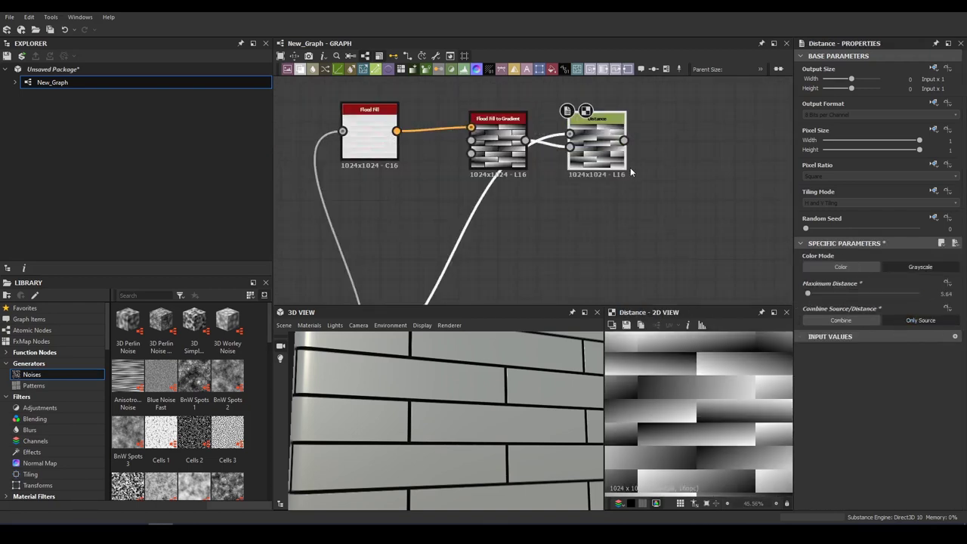
{"action": "middle_click_drag", "start_coordinate": [646, 165], "coordinate": [500, 175]}
{"action": "scroll", "coordinate": [500, 175], "scroll_direction": "down", "scroll_amount": 3}
{"action": "scroll", "coordinate": [557, 240], "scroll_direction": "up", "scroll_amount": 2}
- Insert a Blur HQ Grayscale at Intensity 0.63 and set the Blend to Multiply
{"action": "middle_click_drag", "start_coordinate": [557, 239], "coordinate": [581, 242]}
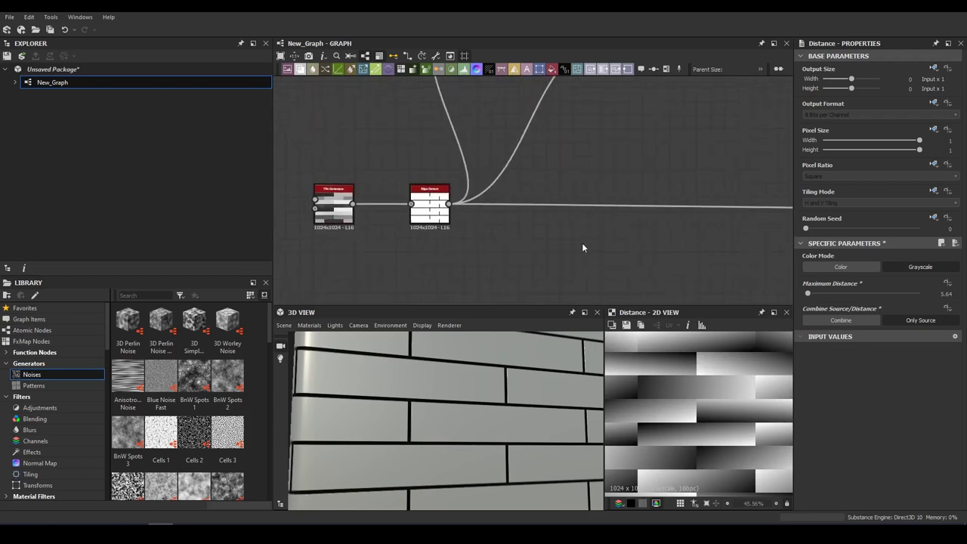
{"action": "key", "text": "space"}
{"action": "key", "text": "Escape"}
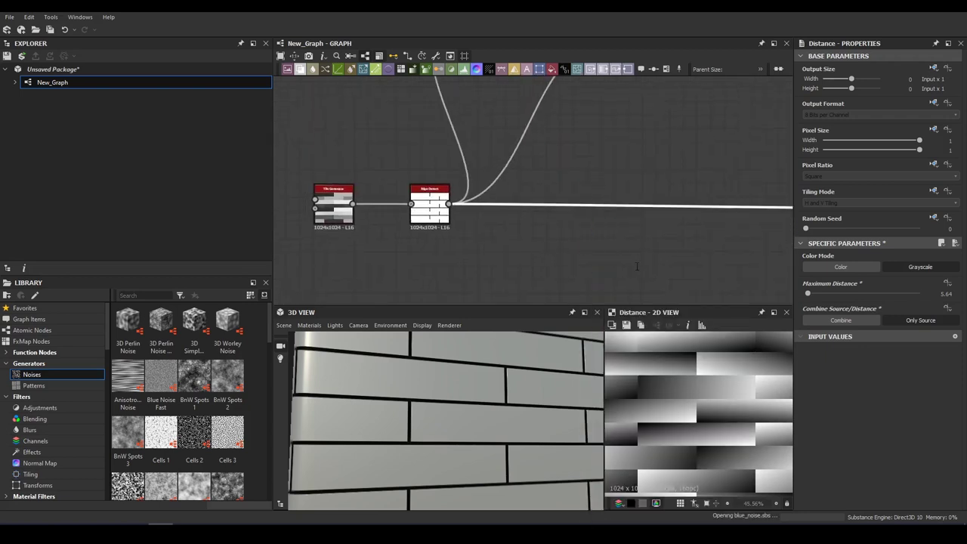
{"action": "key", "text": "space"}
{"action": "type", "text": "b"}
{"action": "left_click", "coordinate": [633, 252]}
{"action": "middle_click_drag", "start_coordinate": [633, 257], "coordinate": [547, 248]}
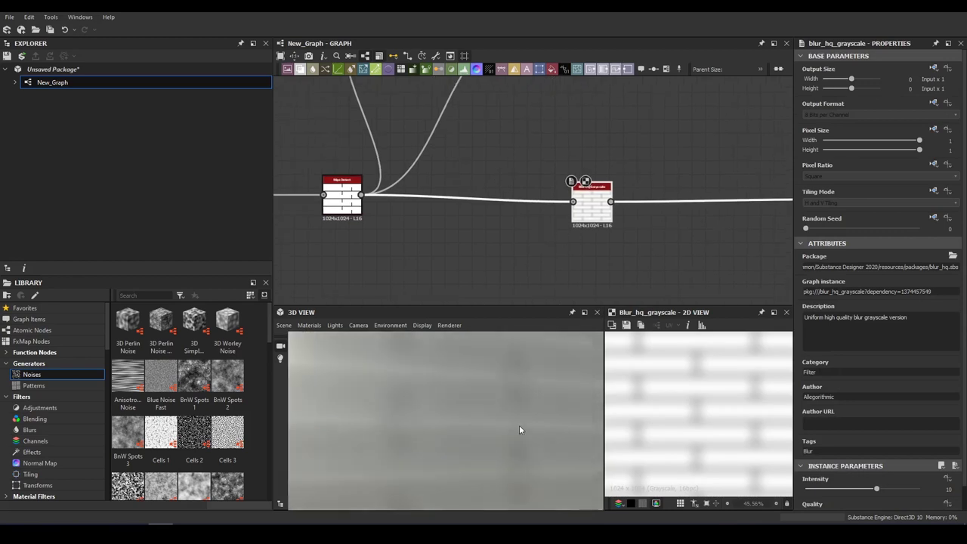
{"action": "left_click_drag", "start_coordinate": [876, 490], "coordinate": [815, 490]}
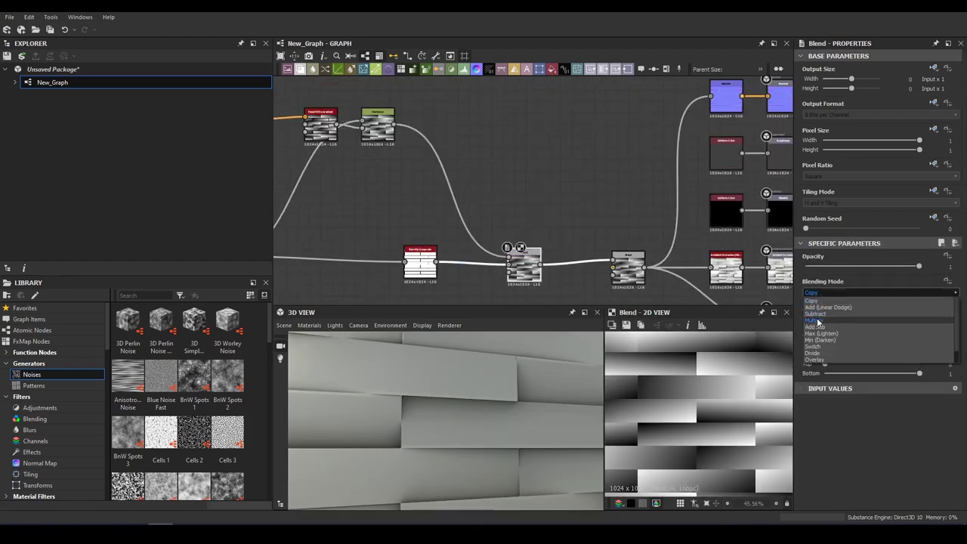
{"action": "left_click", "coordinate": [818, 322]}
- Show the preview on a flat plane with height Scale 1.5
{"action": "left_click", "coordinate": [320, 356]}
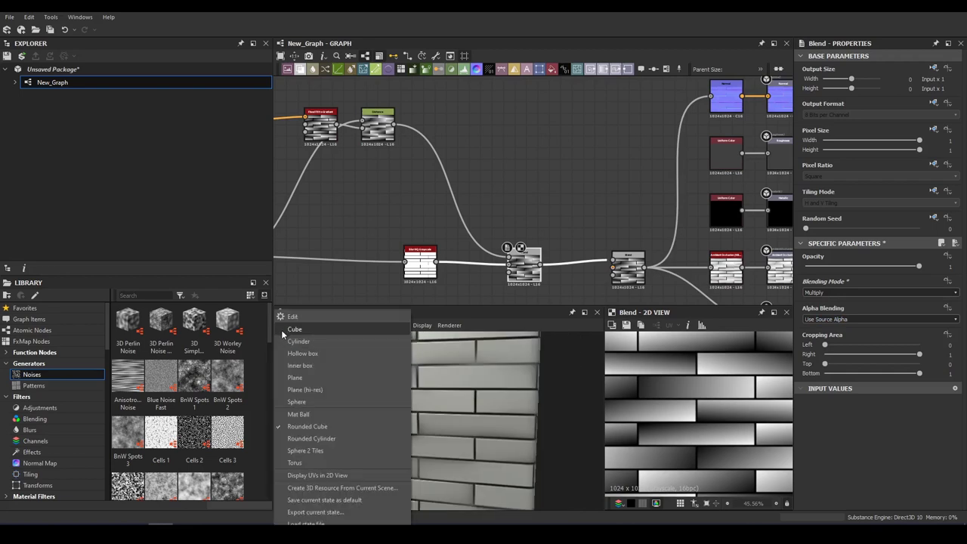
{"action": "left_click", "coordinate": [377, 423]}
{"action": "left_click", "coordinate": [726, 96]}
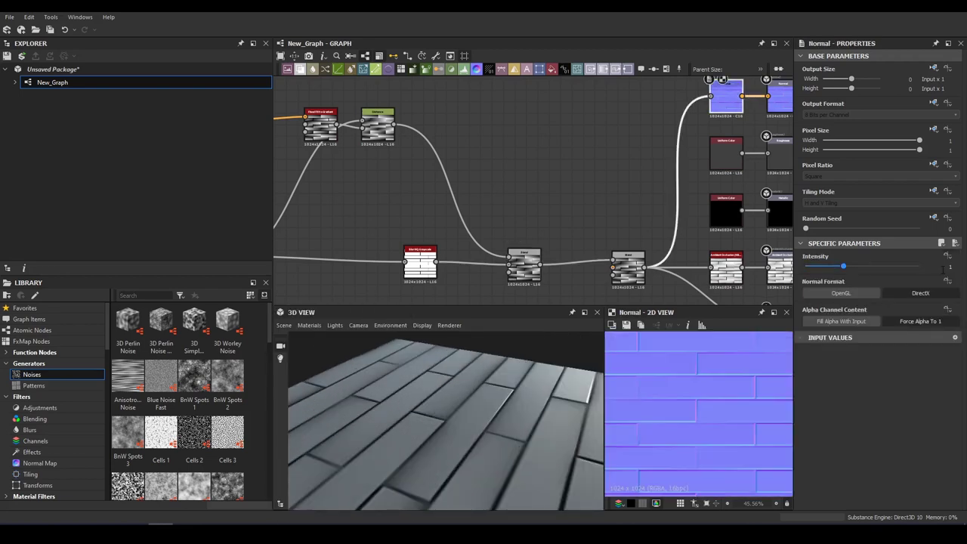
{"action": "left_click", "coordinate": [380, 339]}
{"action": "left_click", "coordinate": [831, 154]}
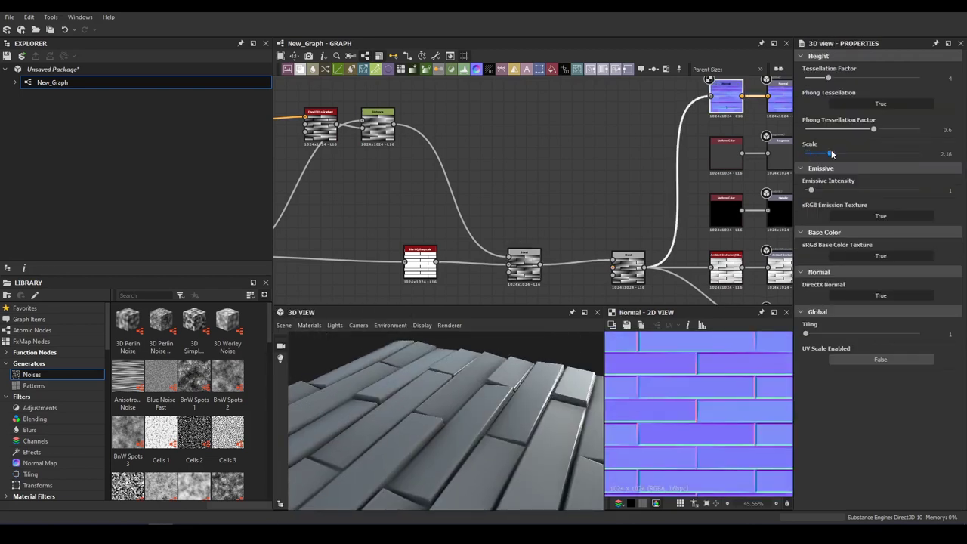
{"action": "left_click_drag", "start_coordinate": [823, 151], "coordinate": [822, 154]}
- Place the blur node on the edge link and insert a Directional Warp after it
{"action": "middle_click_drag", "start_coordinate": [481, 171], "coordinate": [546, 237]}
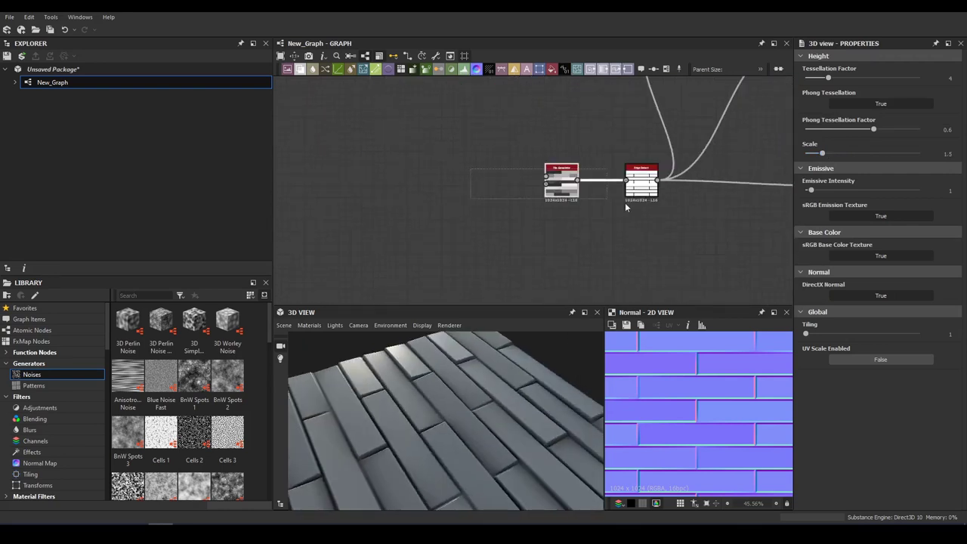
{"action": "left_click_drag", "start_coordinate": [730, 219], "coordinate": [441, 212]}
{"action": "middle_click_drag", "start_coordinate": [472, 234], "coordinate": [536, 204]}
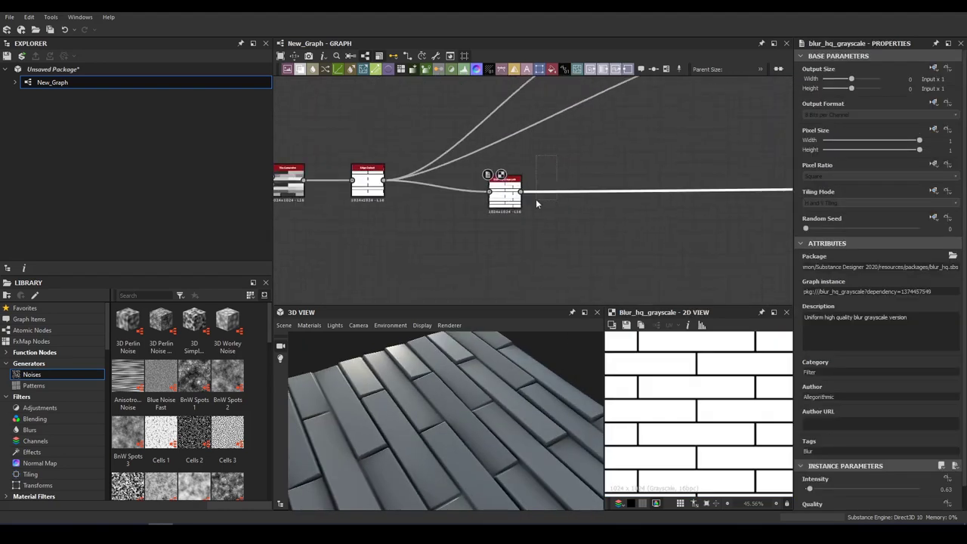
{"action": "key", "text": "space"}
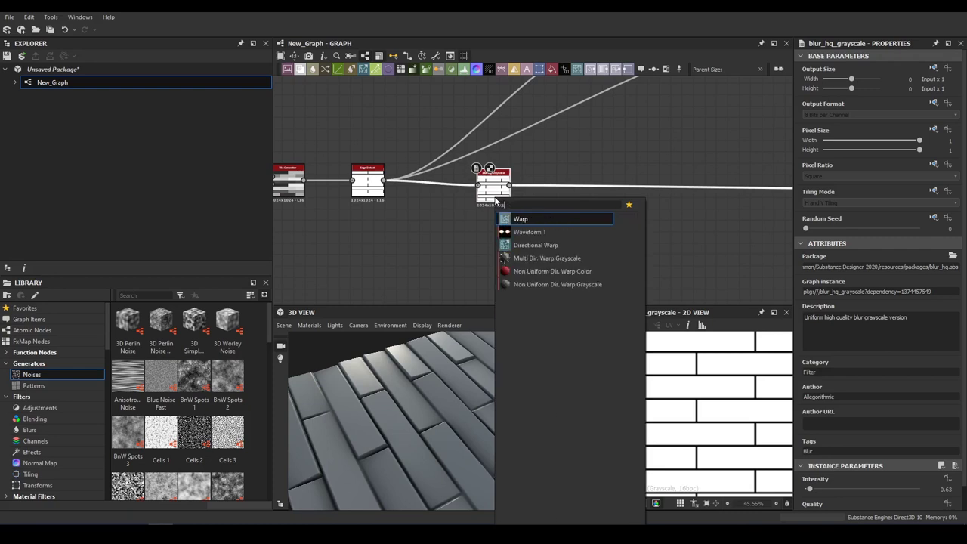
{"action": "left_click", "coordinate": [535, 245]}
- Add a Crystal 2 noise, delete the stray Creased noise, and connect the transformed noise into the Directional Warp
{"action": "scroll", "coordinate": [170, 409], "scroll_direction": "down", "scroll_amount": 3}
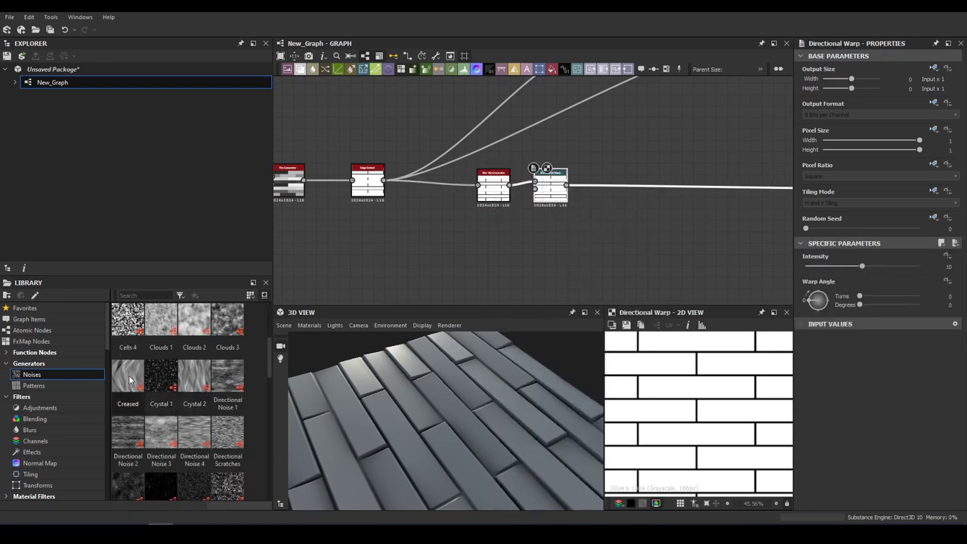
{"action": "left_click_drag", "start_coordinate": [130, 382], "coordinate": [436, 236]}
{"action": "left_click_drag", "start_coordinate": [204, 373], "coordinate": [378, 236]}
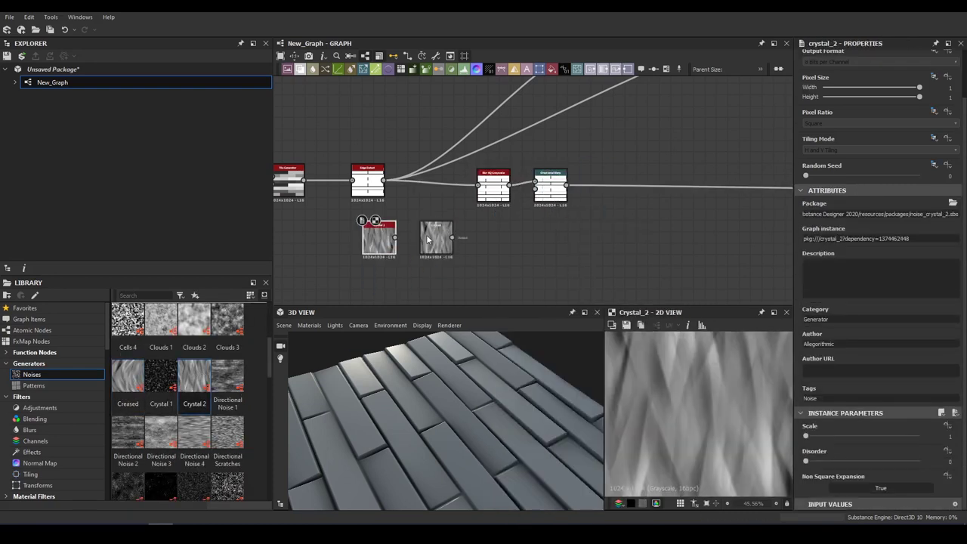
{"action": "left_click", "coordinate": [435, 236]}
{"action": "key", "text": "Delete"}
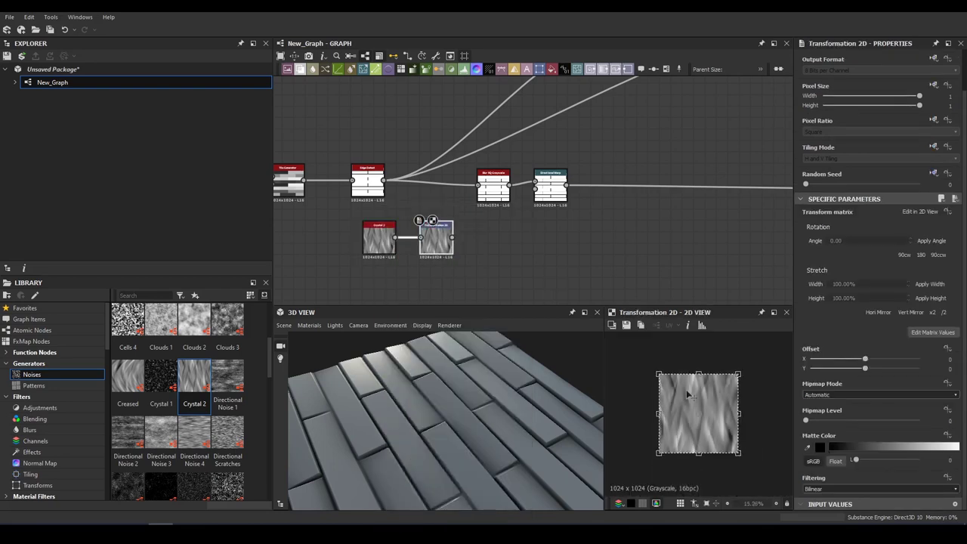
{"action": "left_click_drag", "start_coordinate": [466, 249], "coordinate": [563, 185]}
{"action": "scroll", "coordinate": [469, 197], "scroll_direction": "up", "scroll_amount": 2}
{"action": "double_click", "coordinate": [589, 176]}
- Insert a Directional Warp between Tile Generator and Edge Detect, driven by the transformed crystal noise
{"action": "scroll", "coordinate": [528, 181], "scroll_direction": "down", "scroll_amount": 3}
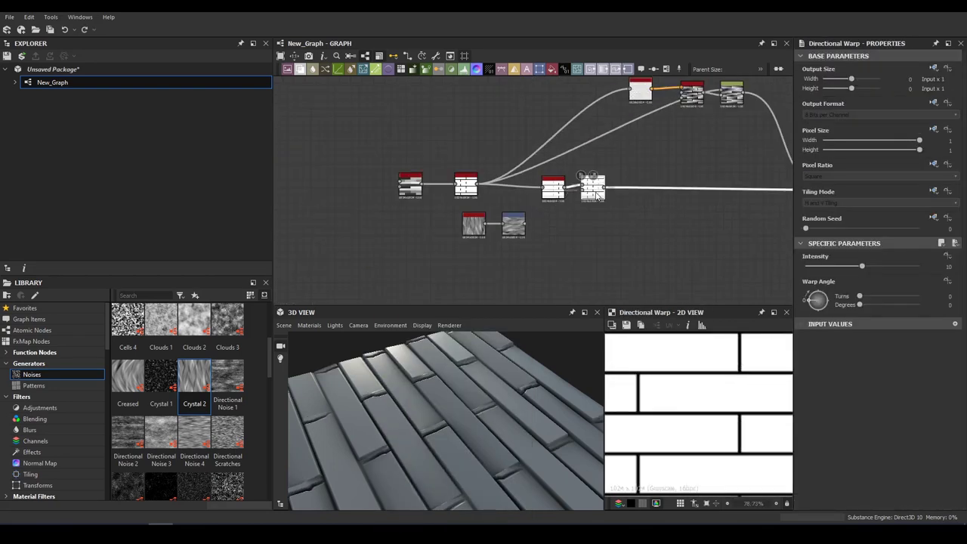
{"action": "scroll", "coordinate": [529, 181], "scroll_direction": "up", "scroll_amount": 2}
{"action": "scroll", "coordinate": [680, 151], "scroll_direction": "down", "scroll_amount": 2}
{"action": "scroll", "coordinate": [712, 137], "scroll_direction": "up", "scroll_amount": 4}
{"action": "left_click_drag", "start_coordinate": [601, 138], "coordinate": [424, 138]}
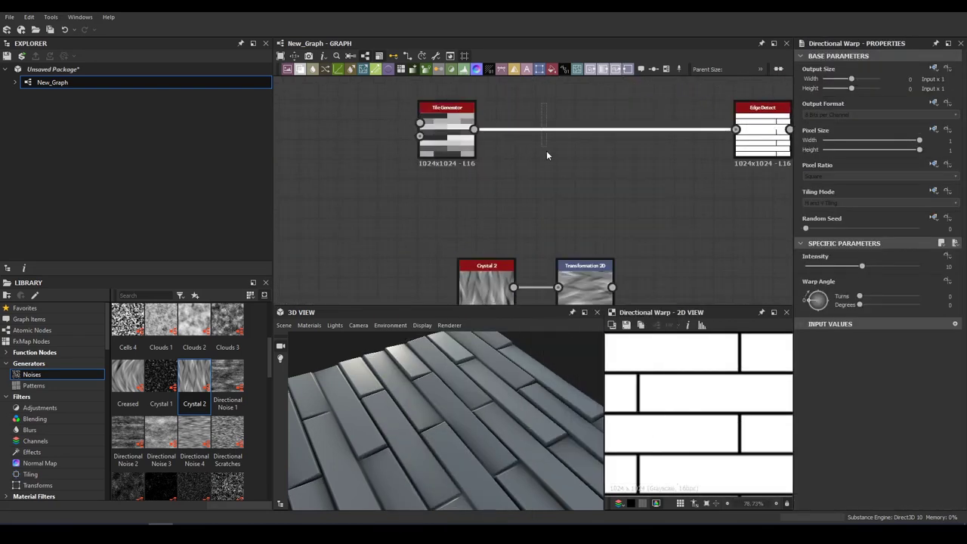
{"action": "key", "text": "space"}
{"action": "type", "text": "warp"}
{"action": "left_click", "coordinate": [589, 192]}
{"action": "left_click_drag", "start_coordinate": [617, 136], "coordinate": [612, 287]}
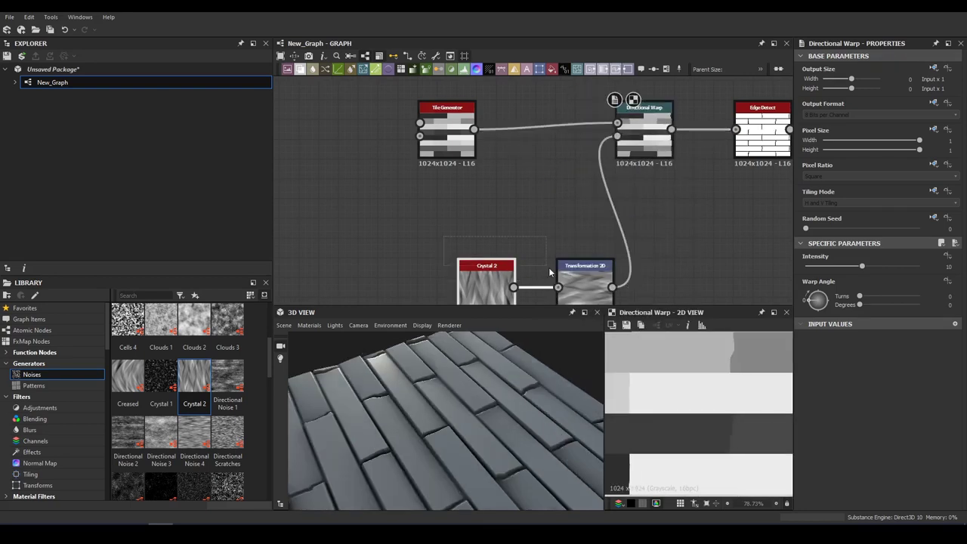
- Set the Directional Warp intensity to 7.22
{"action": "left_click", "coordinate": [444, 230]}
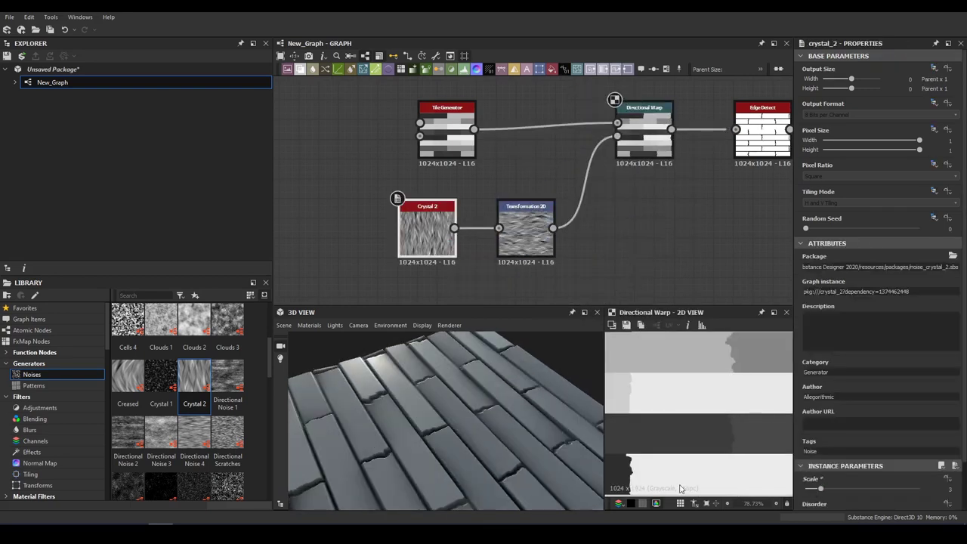
{"action": "scroll", "coordinate": [450, 481], "scroll_direction": "up", "scroll_amount": 5}
{"action": "left_click", "coordinate": [646, 120]}
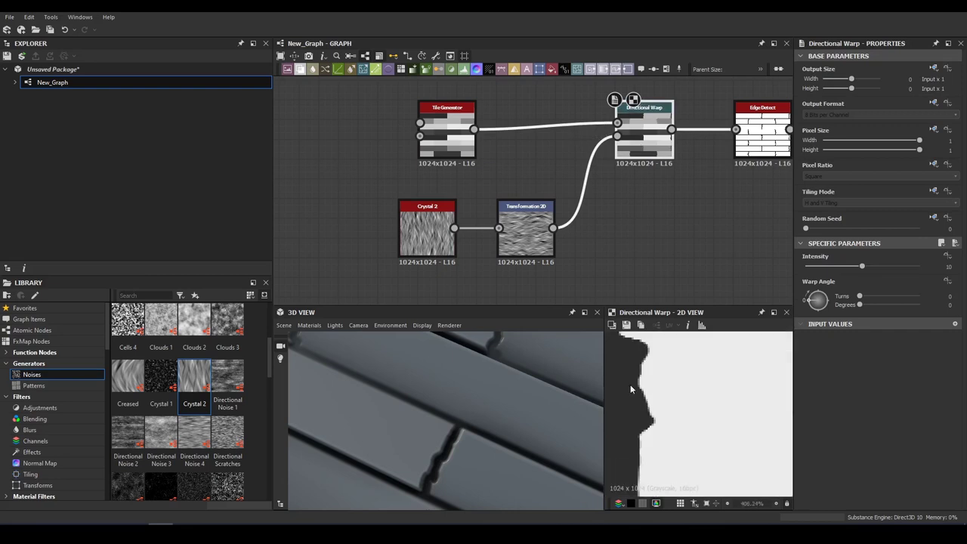
{"action": "left_click_drag", "start_coordinate": [862, 266], "coordinate": [846, 266]}
{"action": "scroll", "coordinate": [454, 457], "scroll_direction": "down", "scroll_amount": 5}
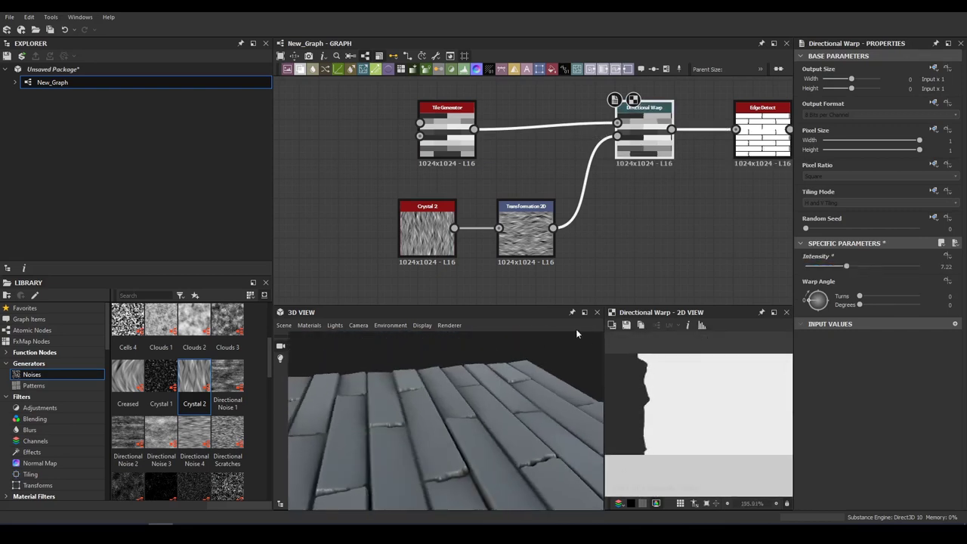
- Link a Perlin noise to Slope Blur's slope input, then remove the mistaken 3D Perlin Noise
{"action": "key", "text": "space"}
{"action": "type", "text": "perlin"}
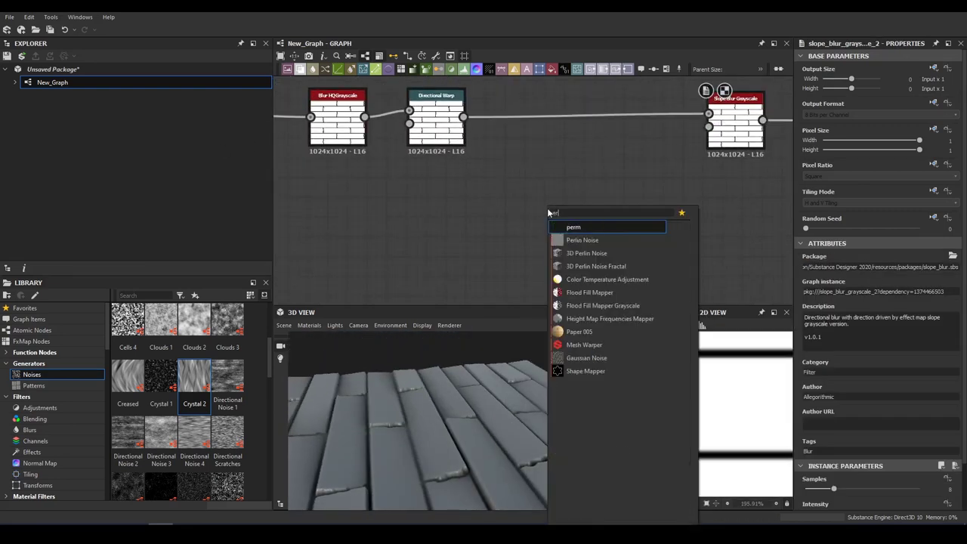
{"action": "key", "text": "Return"}
{"action": "left_click_drag", "start_coordinate": [563, 219], "coordinate": [456, 226]}
{"action": "left_click_drag", "start_coordinate": [483, 227], "coordinate": [709, 127]}
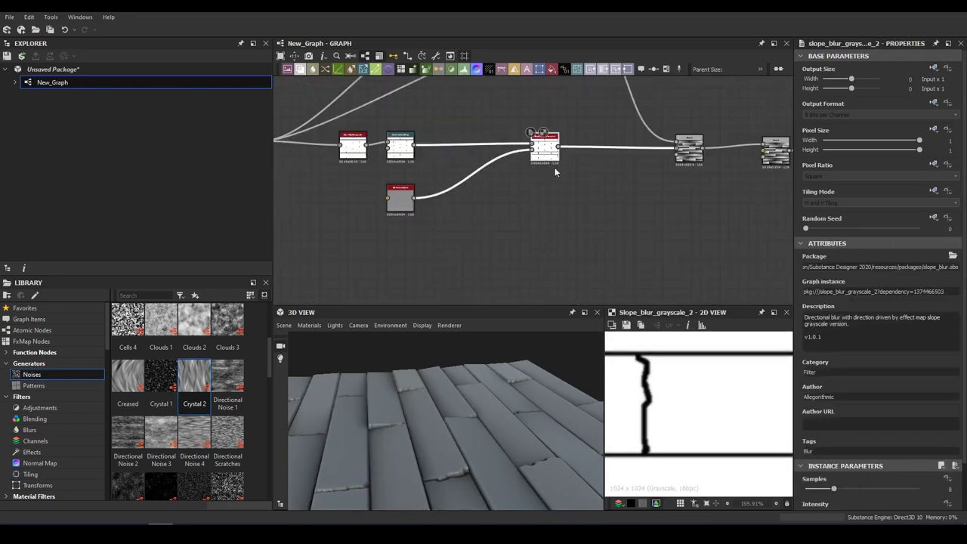
{"action": "key", "text": "Delete"}
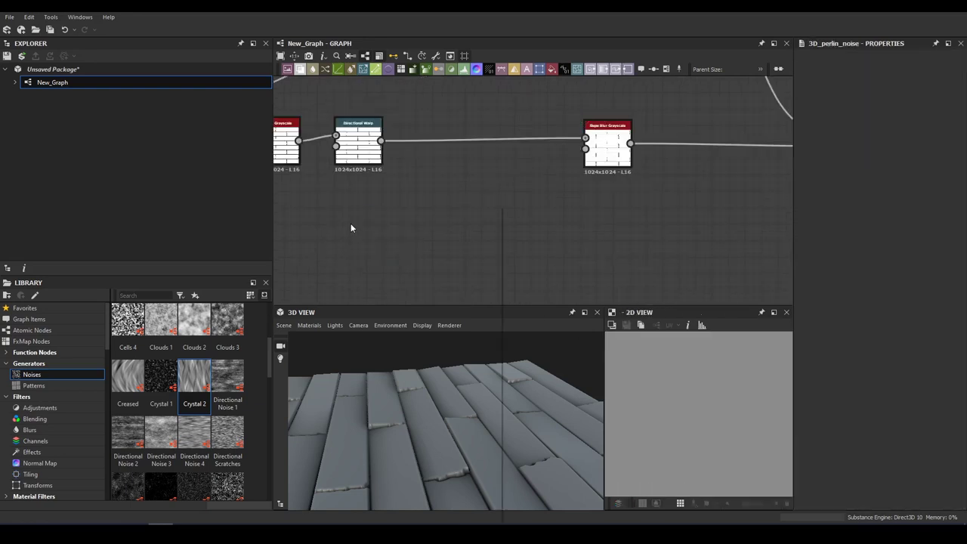
- Feed a plain Perlin Noise into Slope Blur's slope, with Min mode and intensity 0.28
{"action": "key", "text": "space"}
{"action": "type", "text": "p"}
{"action": "left_click", "coordinate": [385, 318]}
{"action": "left_click_drag", "start_coordinate": [607, 147], "coordinate": [506, 151]}
{"action": "left_click_drag", "start_coordinate": [381, 216], "coordinate": [484, 155]}
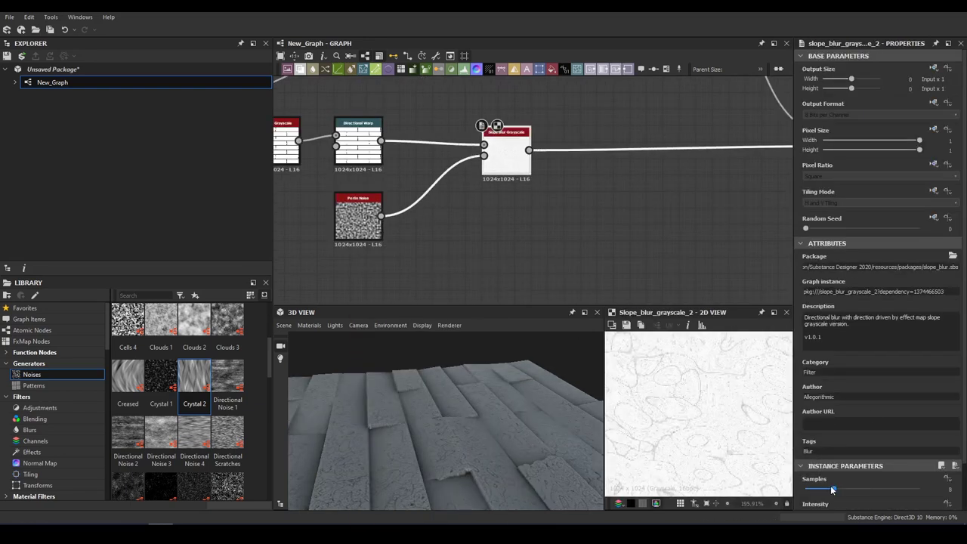
{"action": "left_click", "coordinate": [809, 503]}
{"action": "mouse_move", "coordinate": [877, 462]}
{"action": "left_mouse_down"}
{"action": "mouse_move", "coordinate": [806, 462]}
{"action": "mouse_move", "coordinate": [830, 436]}
{"action": "left_mouse_up"}
- Add a Blend node below the Slope Blur and check the planks in the 3D preview
{"action": "left_click", "coordinate": [345, 214]}
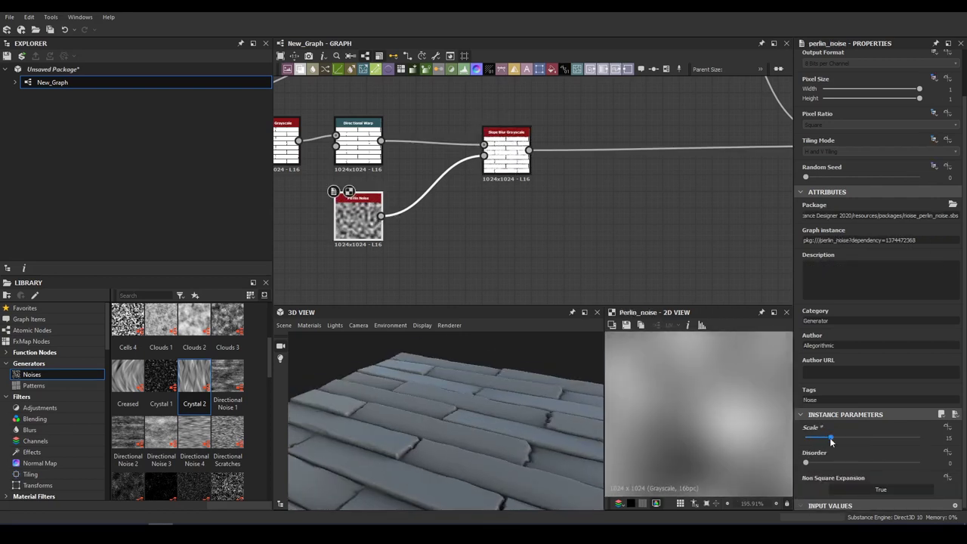
{"action": "left_click_drag", "start_coordinate": [519, 157], "coordinate": [520, 195]}
{"action": "key", "text": "space"}
{"action": "key", "text": "Return"}
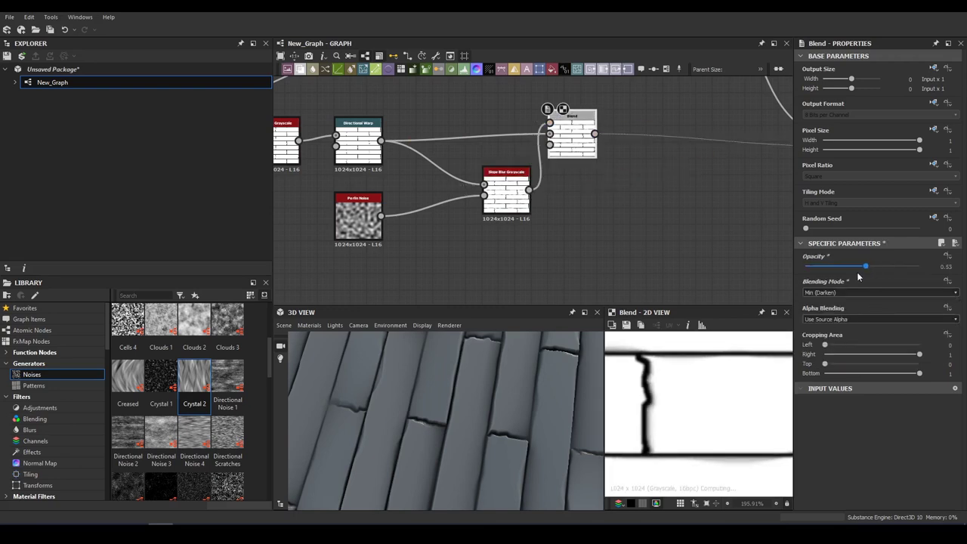
{"action": "left_click_drag", "start_coordinate": [588, 445], "coordinate": [434, 348]}
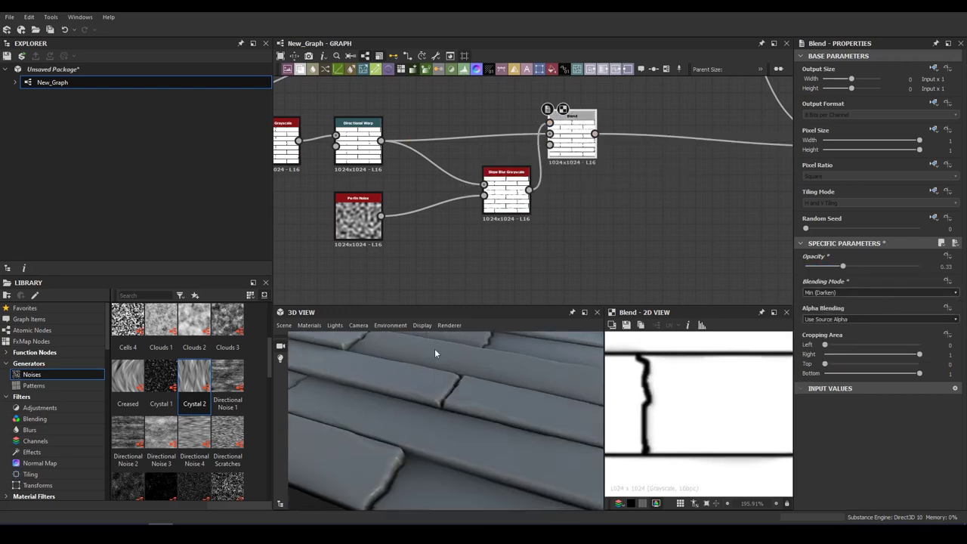
{"action": "scroll", "coordinate": [560, 222], "scroll_direction": "down", "scroll_amount": 3}
- Shift the left node chain aside and add a Cells 3 noise
{"action": "scroll", "coordinate": [562, 225], "scroll_direction": "down", "scroll_amount": 3}
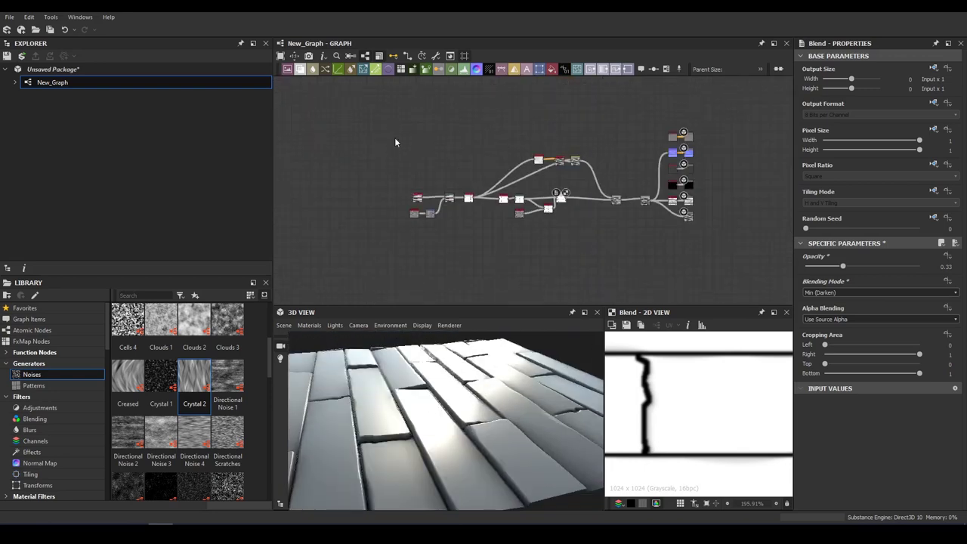
{"action": "right_click", "coordinate": [533, 204]}
{"action": "left_click_drag", "start_coordinate": [560, 201], "coordinate": [447, 212]}
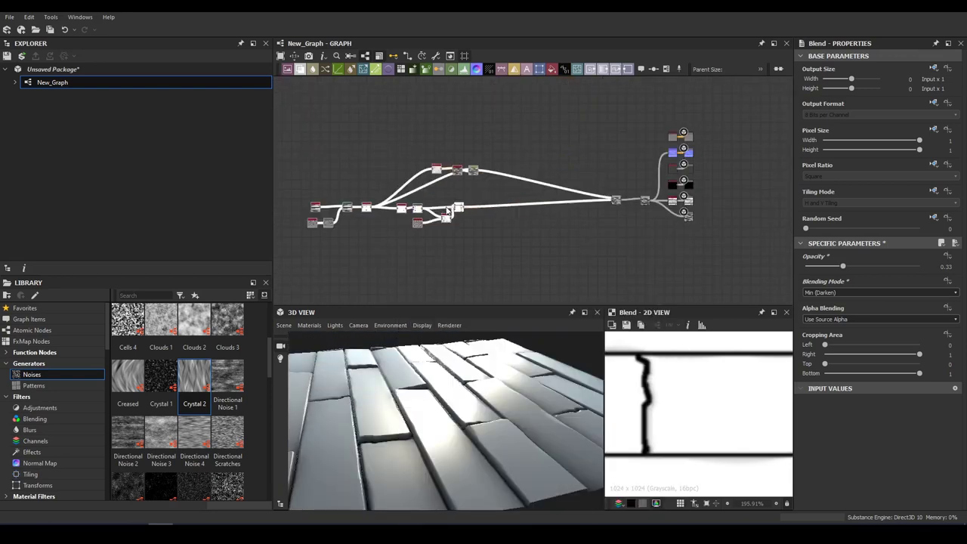
{"action": "scroll", "coordinate": [414, 190], "scroll_direction": "up", "scroll_amount": 3}
{"action": "key", "text": "space"}
{"action": "type", "text": "cel"}
{"action": "key", "text": "Return"}
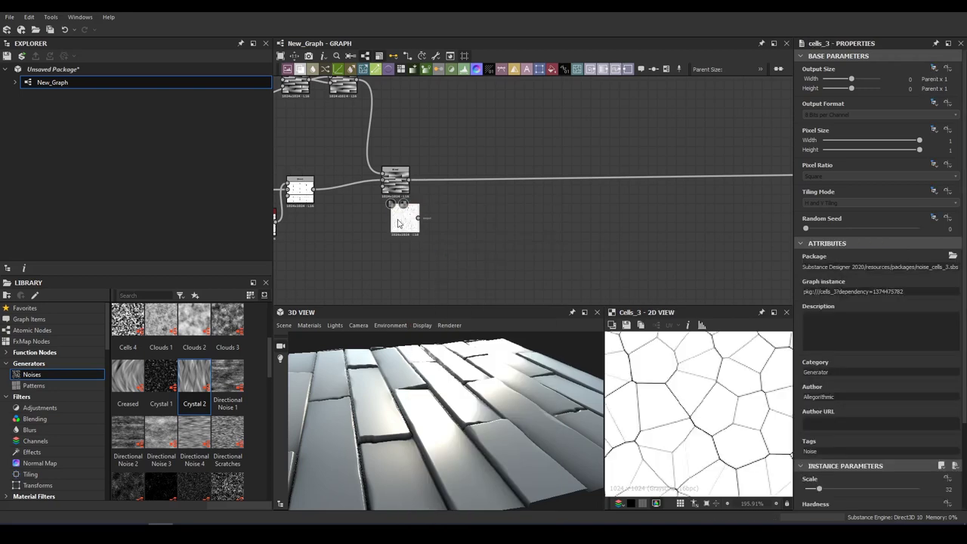
- Add a Tile Sampler with Paraboloid pattern, X Amount 5 and Y Amount 11
{"action": "key", "text": "space"}
{"action": "type", "text": "t"}
{"action": "left_click", "coordinate": [453, 331]}
{"action": "scroll", "coordinate": [831, 378], "scroll_direction": "down", "scroll_amount": 5}
{"action": "left_click", "coordinate": [827, 429]}
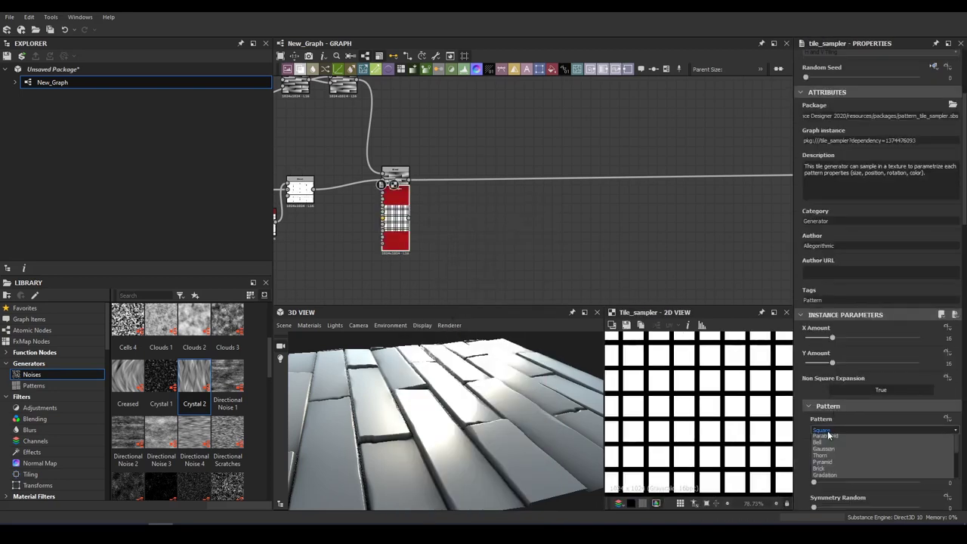
{"action": "left_click", "coordinate": [824, 458]}
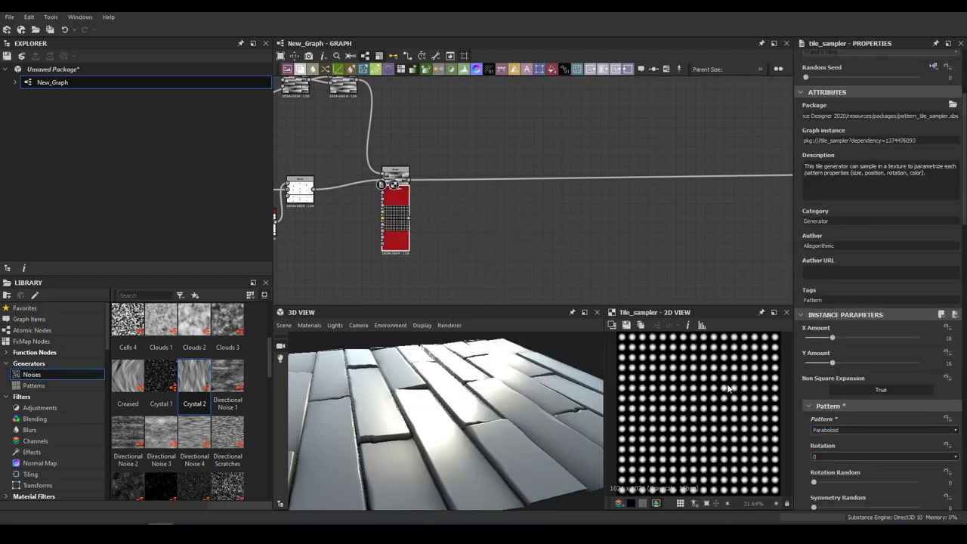
{"action": "left_click_drag", "start_coordinate": [833, 337], "coordinate": [813, 338]}
{"action": "left_click", "coordinate": [822, 366]}
- Review the Tile Sampler's lower parameters and the Levels node settings
{"action": "scroll", "coordinate": [826, 403], "scroll_direction": "down", "scroll_amount": 3}
{"action": "scroll", "coordinate": [834, 445], "scroll_direction": "down", "scroll_amount": 2}
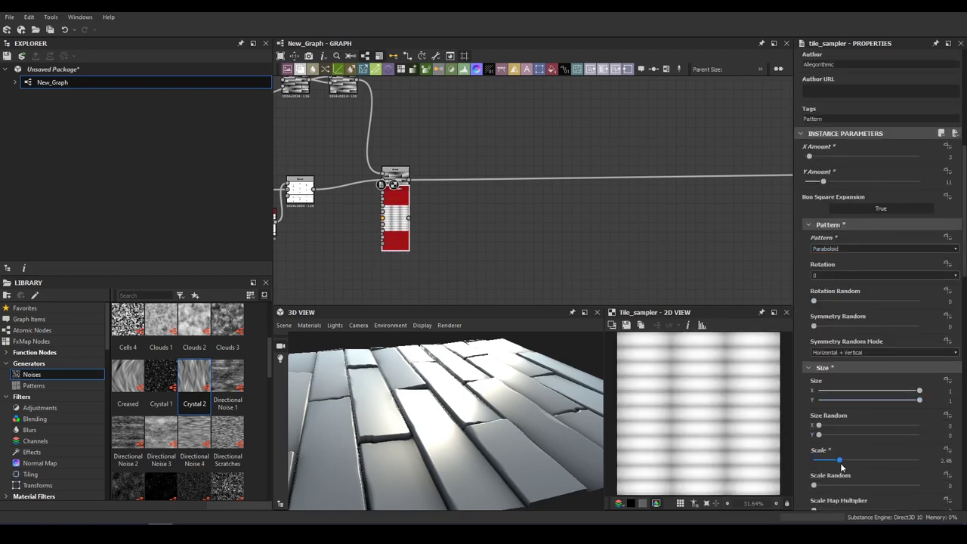
{"action": "scroll", "coordinate": [698, 415], "scroll_direction": "down", "scroll_amount": 3}
{"action": "scroll", "coordinate": [698, 415], "scroll_direction": "up", "scroll_amount": 4}
{"action": "scroll", "coordinate": [670, 395], "scroll_direction": "down", "scroll_amount": 2}
{"action": "scroll", "coordinate": [891, 453], "scroll_direction": "down", "scroll_amount": 3}
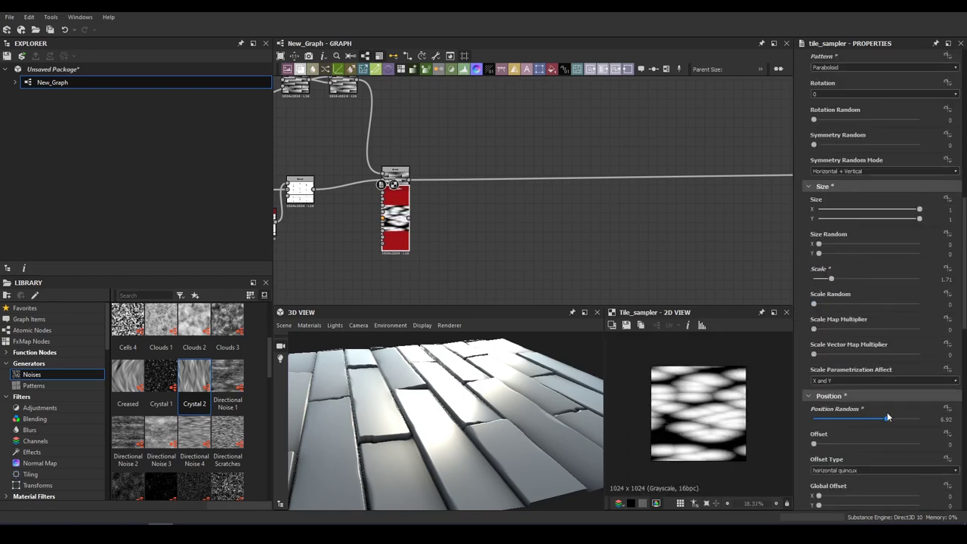
{"action": "scroll", "coordinate": [899, 378], "scroll_direction": "down", "scroll_amount": 3}
{"action": "left_click_drag", "start_coordinate": [889, 421], "coordinate": [912, 428]}
{"action": "scroll", "coordinate": [905, 342], "scroll_direction": "up", "scroll_amount": 1}
{"action": "scroll", "coordinate": [854, 340], "scroll_direction": "down", "scroll_amount": 5}
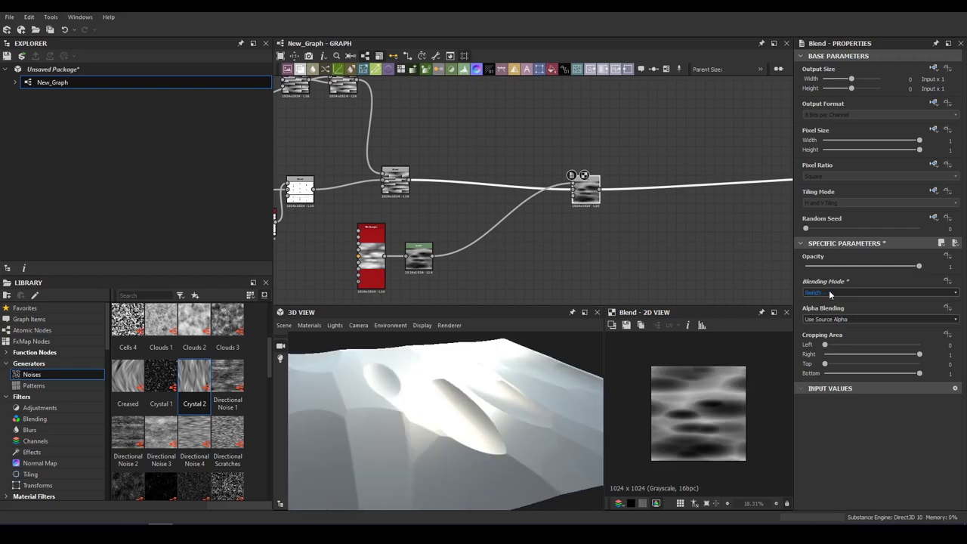
{"action": "left_click", "coordinate": [417, 253]}
{"action": "scroll", "coordinate": [385, 243], "scroll_direction": "up", "scroll_amount": 2}
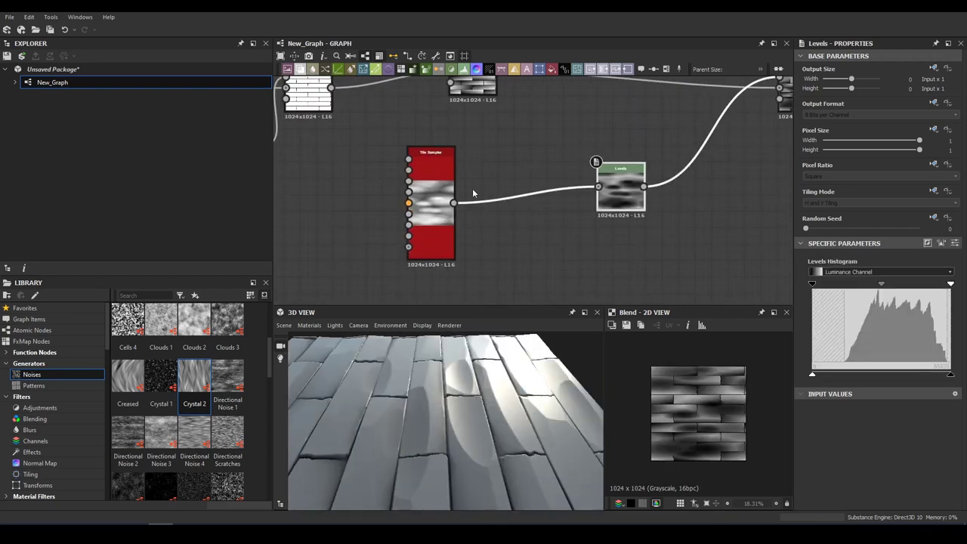
- Set the Tile Sampler's Y Amount to 13
{"action": "left_click", "coordinate": [430, 174]}
{"action": "scroll", "coordinate": [843, 352], "scroll_direction": "down", "scroll_amount": 1}
{"action": "left_click_drag", "start_coordinate": [822, 490], "coordinate": [832, 483]}
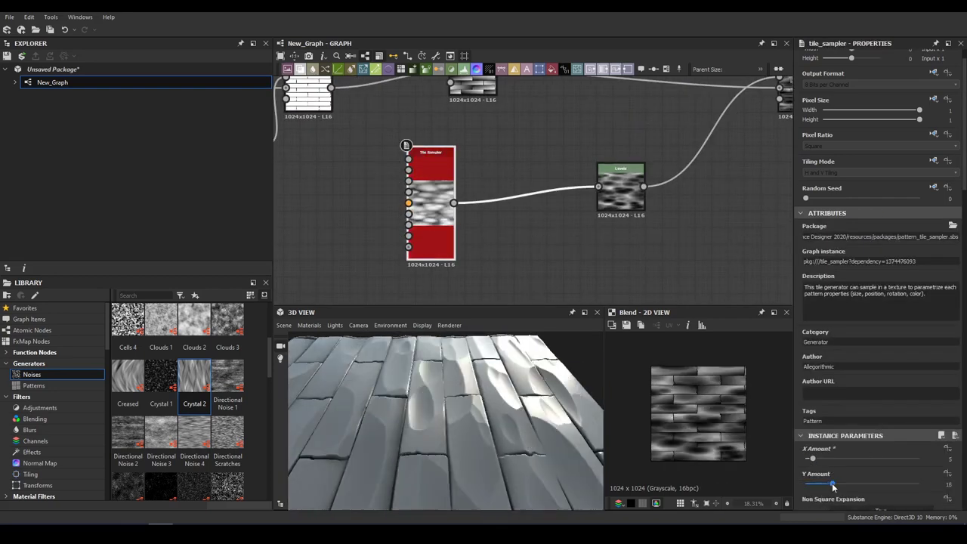
{"action": "left_click_drag", "start_coordinate": [393, 430], "coordinate": [493, 396]}
- Insert a Directional Warp on the Tile Sampler–Levels link
{"action": "scroll", "coordinate": [491, 197], "scroll_direction": "down", "scroll_amount": 2}
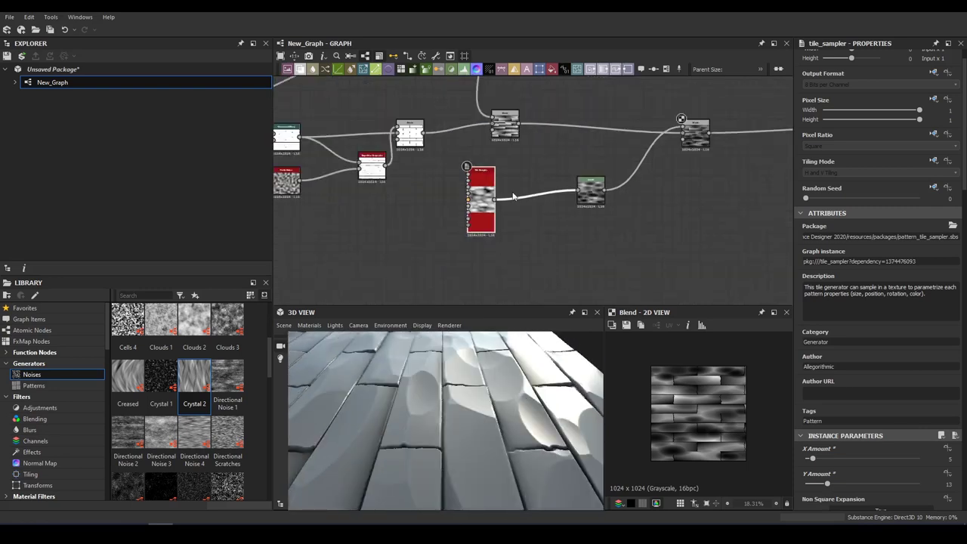
{"action": "right_click", "coordinate": [497, 211]}
{"action": "left_click", "coordinate": [544, 253]}
{"action": "scroll", "coordinate": [635, 207], "scroll_direction": "up", "scroll_amount": 1}
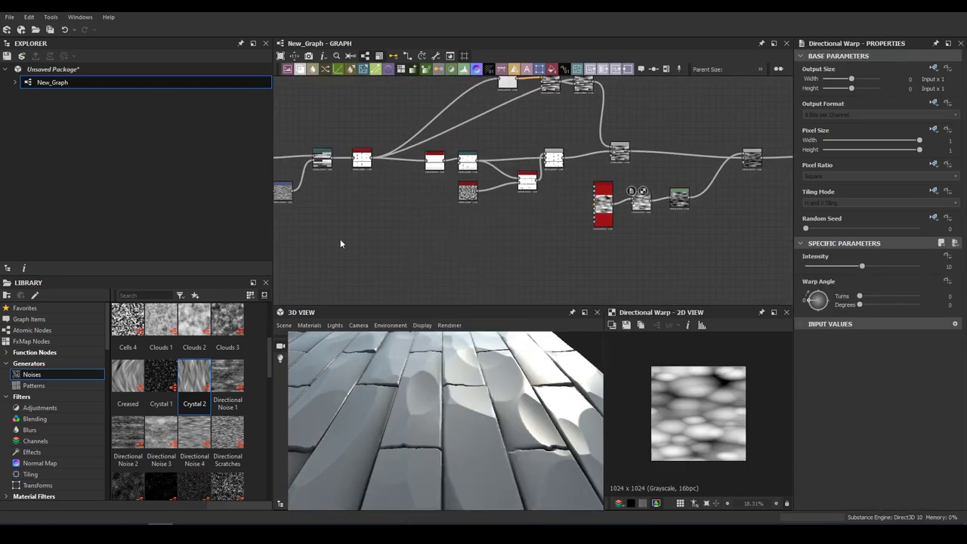
- Adjust the plank Levels: darken the midtones, lower the white point, raise the black point
{"action": "scroll", "coordinate": [442, 138], "scroll_direction": "up", "scroll_amount": 2}
{"action": "scroll", "coordinate": [441, 138], "scroll_direction": "down", "scroll_amount": 2}
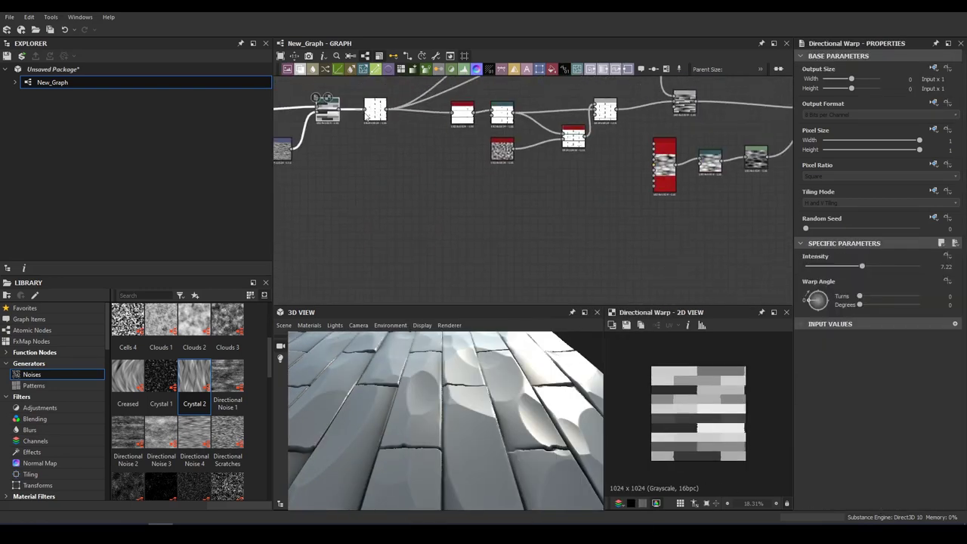
{"action": "left_click", "coordinate": [703, 167]}
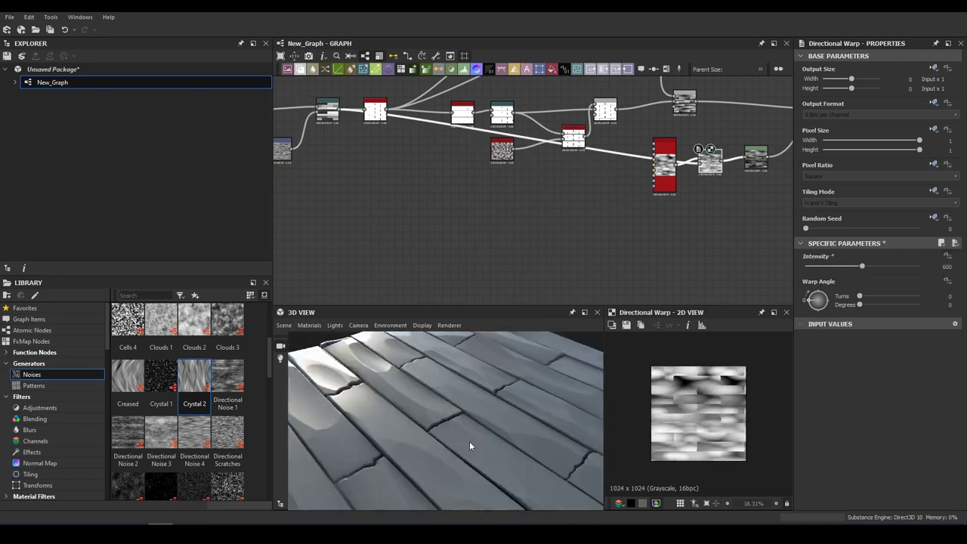
{"action": "scroll", "coordinate": [453, 151], "scroll_direction": "up", "scroll_amount": 3}
{"action": "left_click", "coordinate": [480, 140]}
{"action": "left_click_drag", "start_coordinate": [881, 283], "coordinate": [844, 283]}
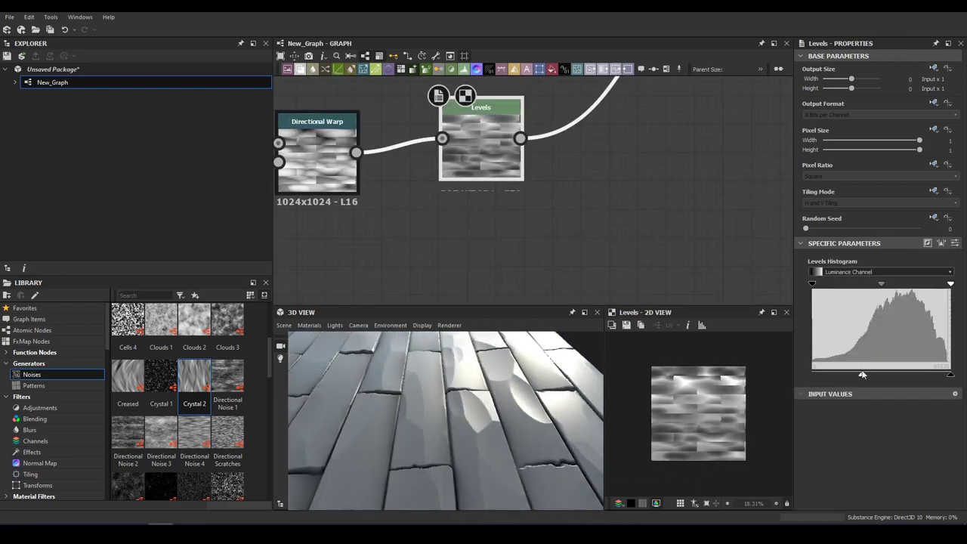
{"action": "left_click_drag", "start_coordinate": [950, 374], "coordinate": [888, 374]}
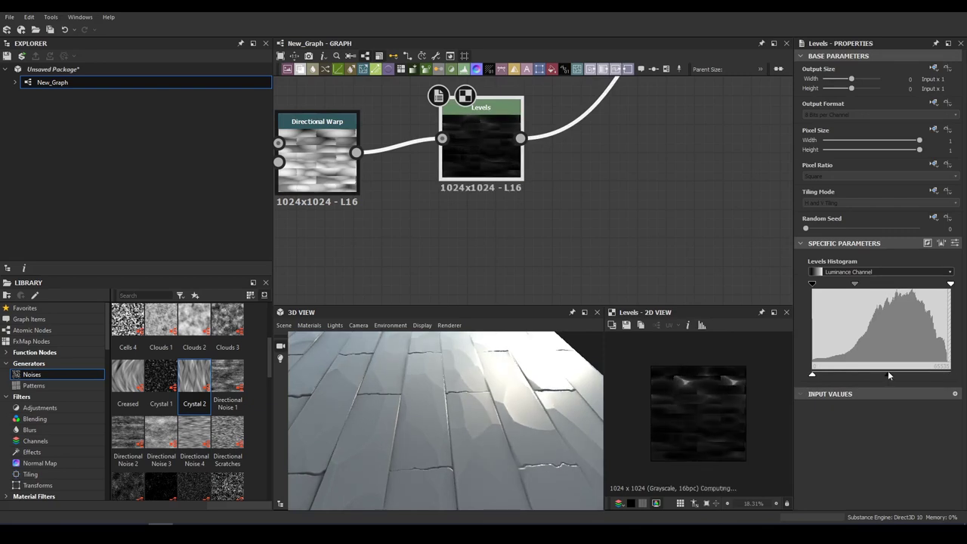
{"action": "left_click_drag", "start_coordinate": [813, 375], "coordinate": [823, 375]}
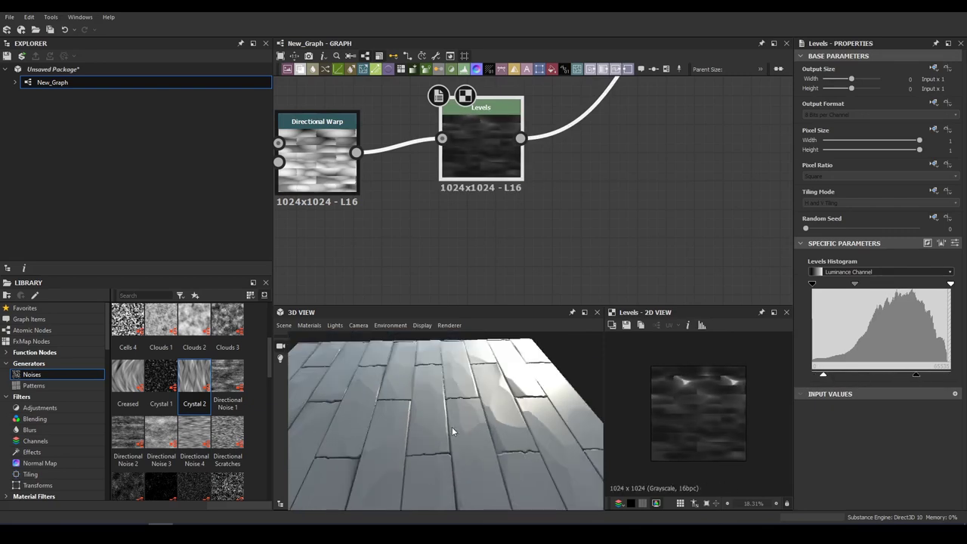
- Add an Auto Levels node to the plank chain
{"action": "left_click_drag", "start_coordinate": [452, 427], "coordinate": [506, 417]}
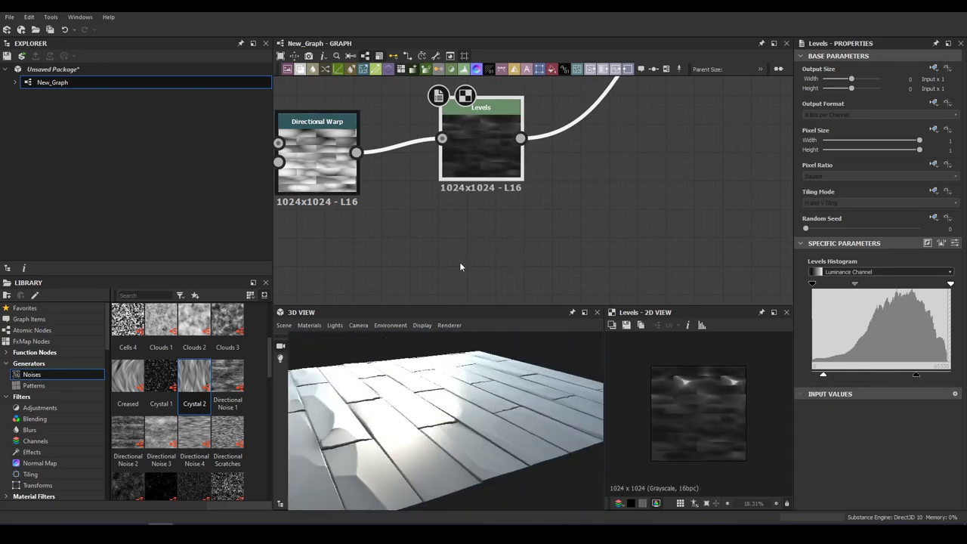
{"action": "scroll", "coordinate": [555, 194], "scroll_direction": "down", "scroll_amount": 5}
{"action": "left_click_drag", "start_coordinate": [523, 355], "coordinate": [523, 387]}
{"action": "scroll", "coordinate": [562, 196], "scroll_direction": "up", "scroll_amount": 2}
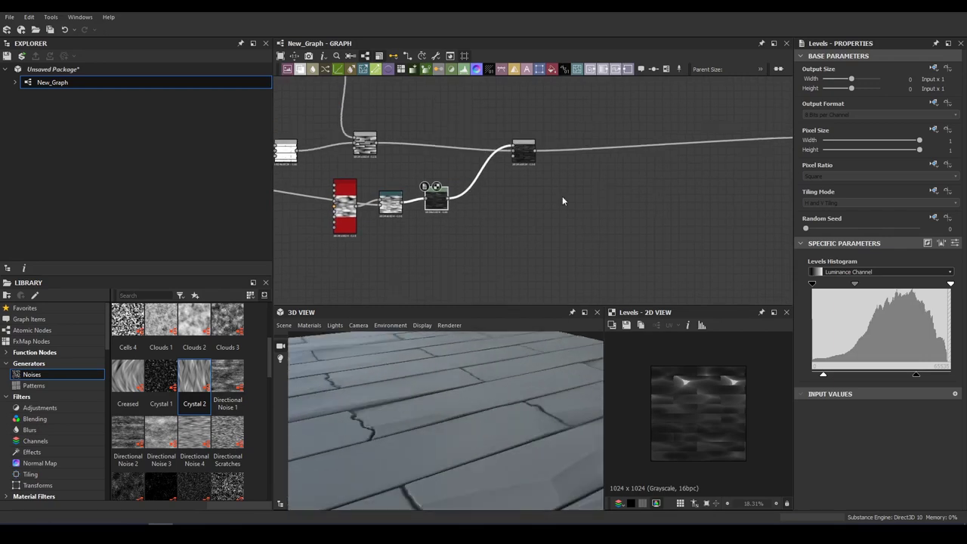
{"action": "key", "text": "space"}
{"action": "type", "text": "auto"}
{"action": "left_click", "coordinate": [590, 189]}
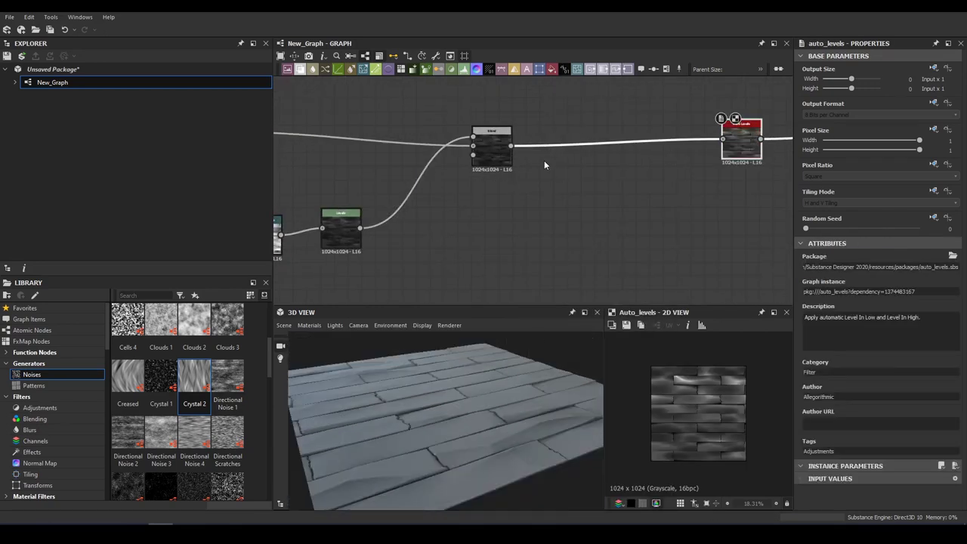
{"action": "scroll", "coordinate": [468, 174], "scroll_direction": "up", "scroll_amount": 3}
- Rework the Levels midtones, input range and white level to brighten the plank output
{"action": "left_click", "coordinate": [401, 186]}
{"action": "middle_click_drag", "start_coordinate": [414, 181], "coordinate": [603, 181]}
{"action": "left_click", "coordinate": [431, 204]}
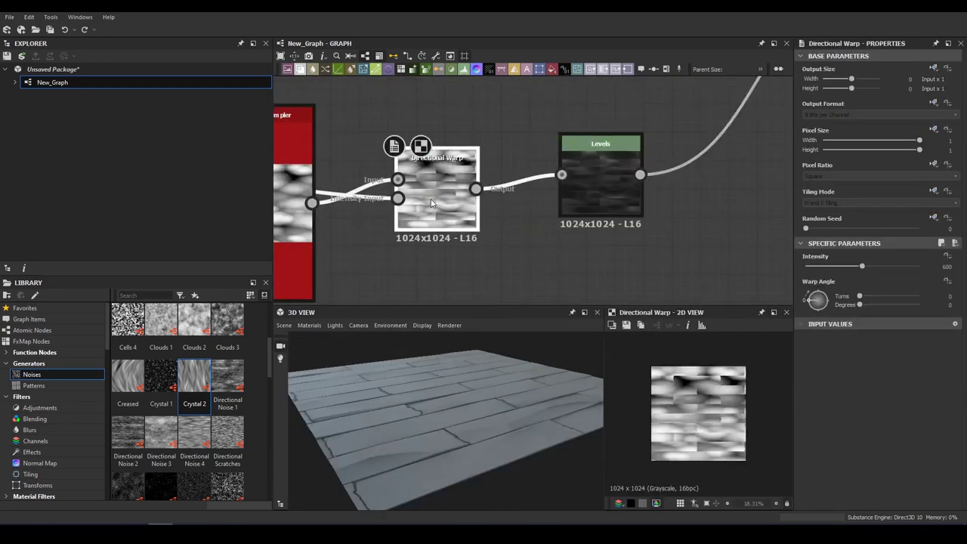
{"action": "left_click", "coordinate": [639, 178]}
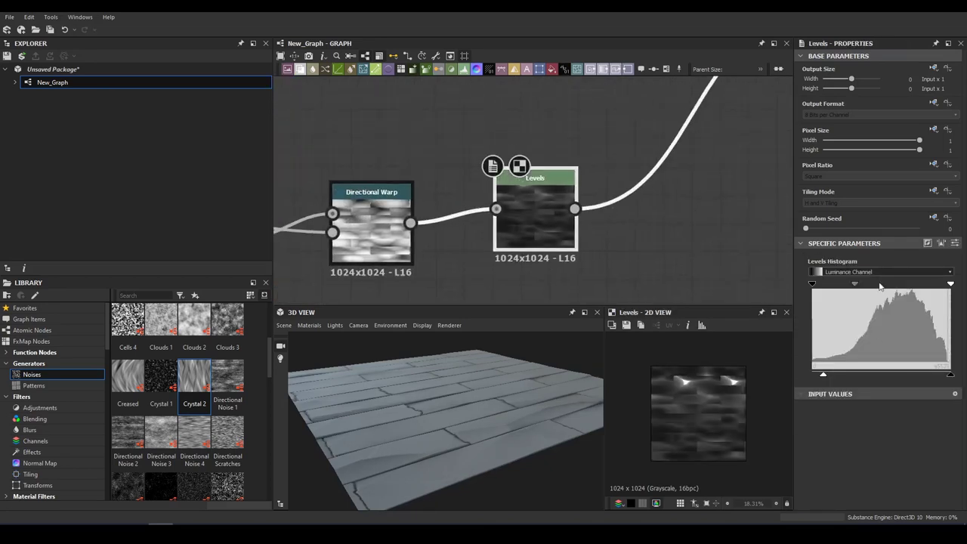
{"action": "left_click_drag", "start_coordinate": [880, 286], "coordinate": [882, 284]}
{"action": "mouse_move", "coordinate": [823, 373]}
{"action": "left_mouse_down"}
{"action": "mouse_move", "coordinate": [860, 375]}
{"action": "mouse_move", "coordinate": [809, 364]}
{"action": "left_mouse_up"}
{"action": "left_click_drag", "start_coordinate": [950, 376], "coordinate": [841, 375]}
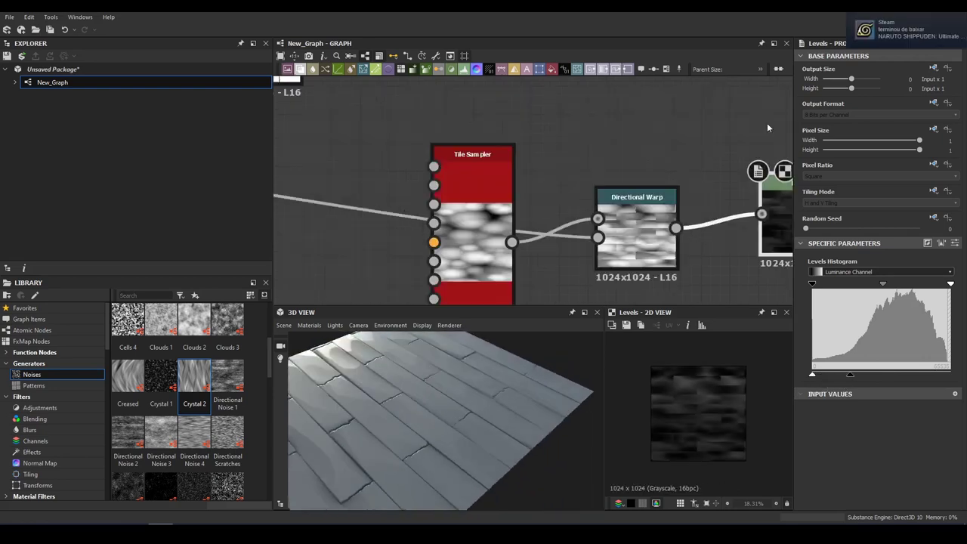
- Raise Directional Warp intensity to 3.05 and drag the Levels midtone left to brighten planks
{"action": "left_click_drag", "start_coordinate": [827, 269], "coordinate": [829, 266]}
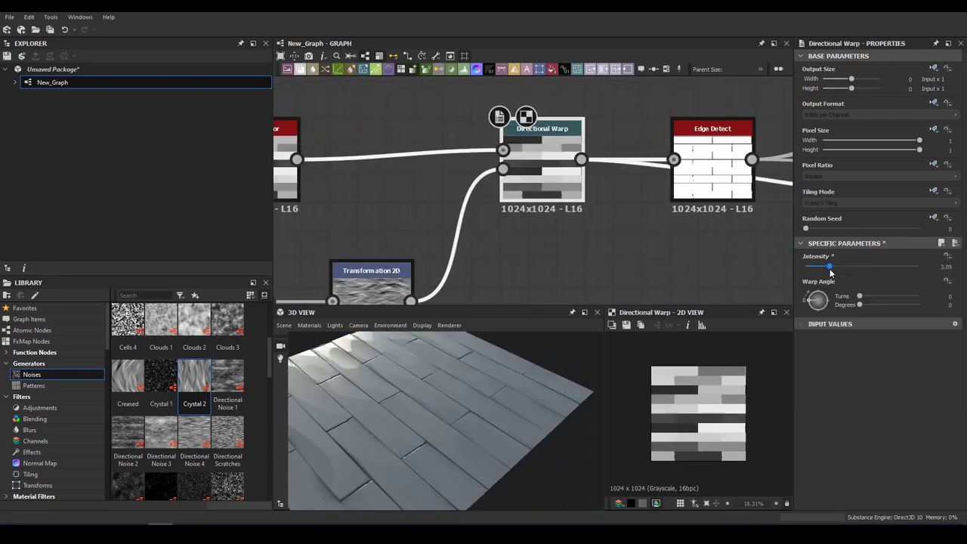
{"action": "left_click", "coordinate": [621, 183]}
{"action": "key", "text": "f"}
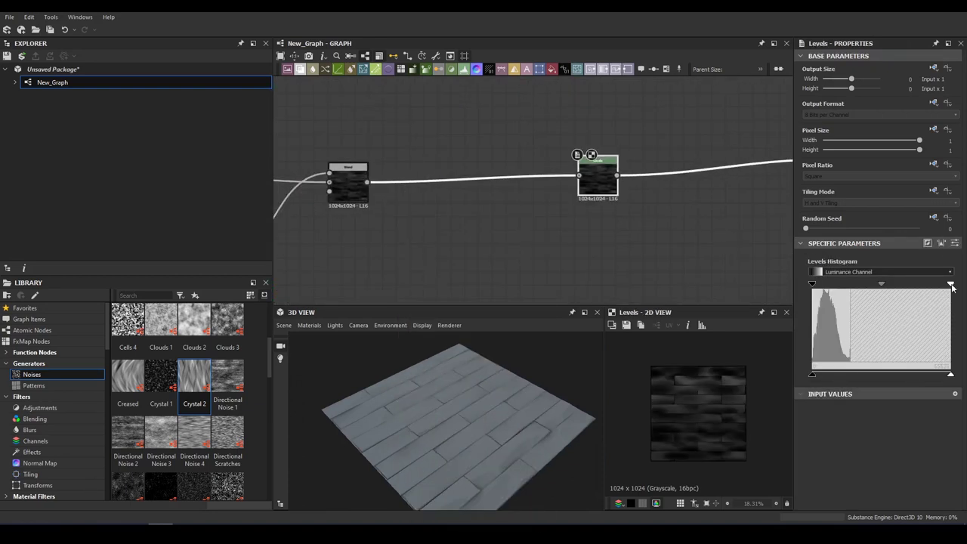
{"action": "left_click_drag", "start_coordinate": [880, 284], "coordinate": [851, 291]}
{"action": "left_click_drag", "start_coordinate": [601, 457], "coordinate": [514, 423]}
{"action": "scroll", "coordinate": [727, 424], "scroll_direction": "up", "scroll_amount": 3}
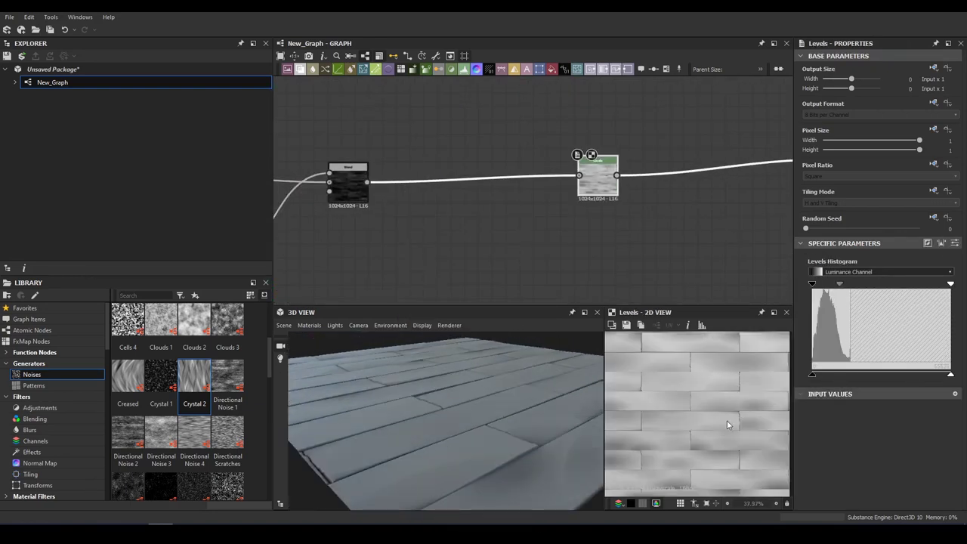
{"action": "scroll", "coordinate": [178, 401], "scroll_direction": "down", "scroll_amount": 5}
- Place a Grunge Map 005 and add a Directional Warp driven by Perlin Noise
{"action": "left_click_drag", "start_coordinate": [195, 432], "coordinate": [396, 175]}
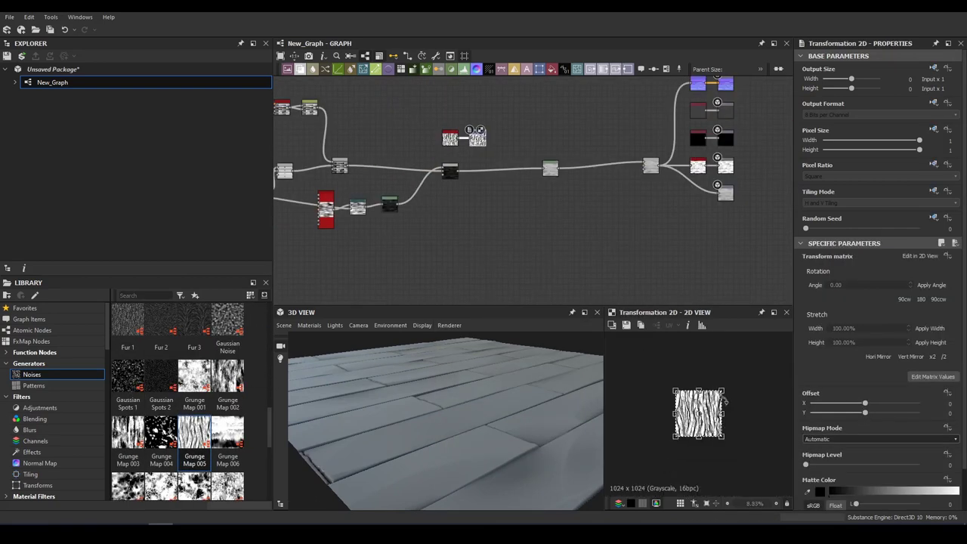
{"action": "scroll", "coordinate": [468, 152], "scroll_direction": "up", "scroll_amount": 2}
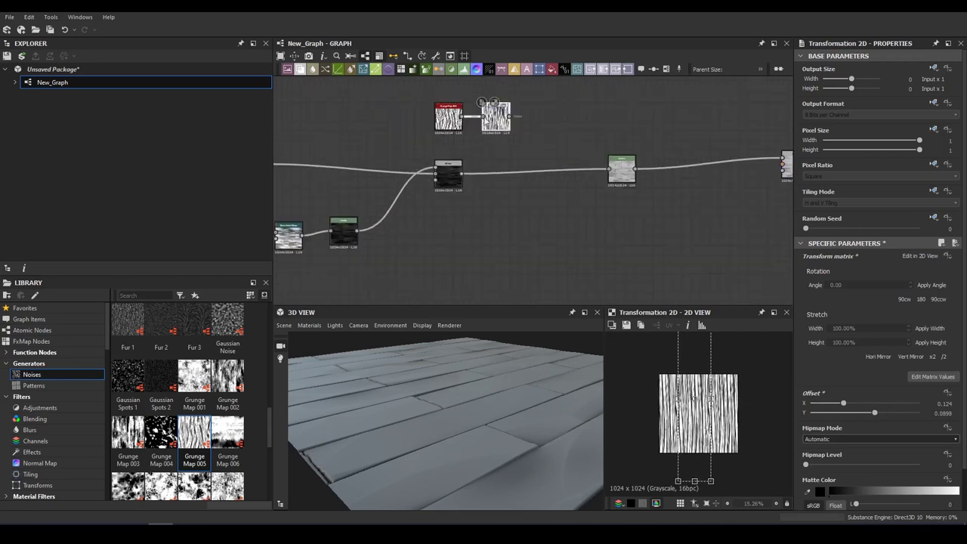
{"action": "key", "text": "space"}
{"action": "left_click", "coordinate": [529, 160]}
{"action": "key", "text": "space"}
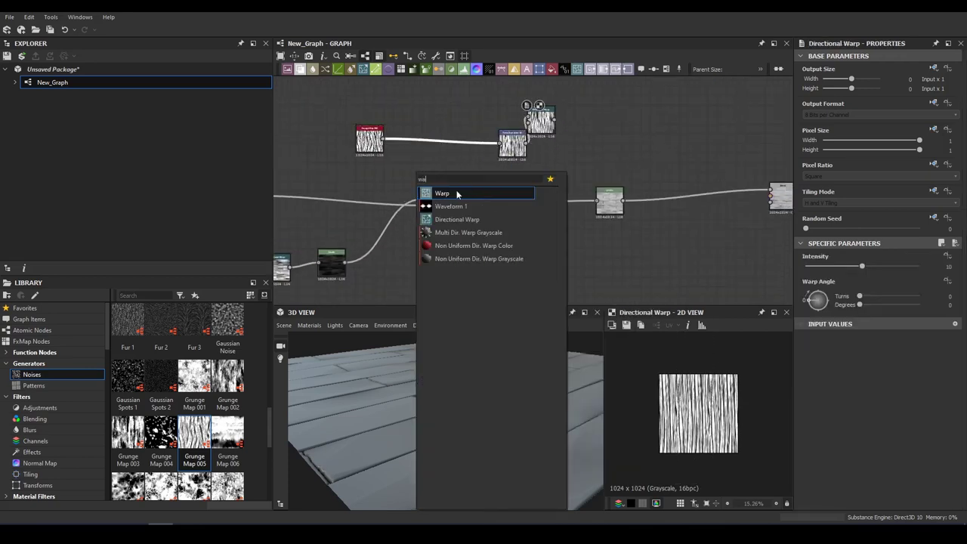
{"action": "left_click", "coordinate": [456, 192]}
{"action": "key", "text": "space"}
{"action": "left_click", "coordinate": [446, 161]}
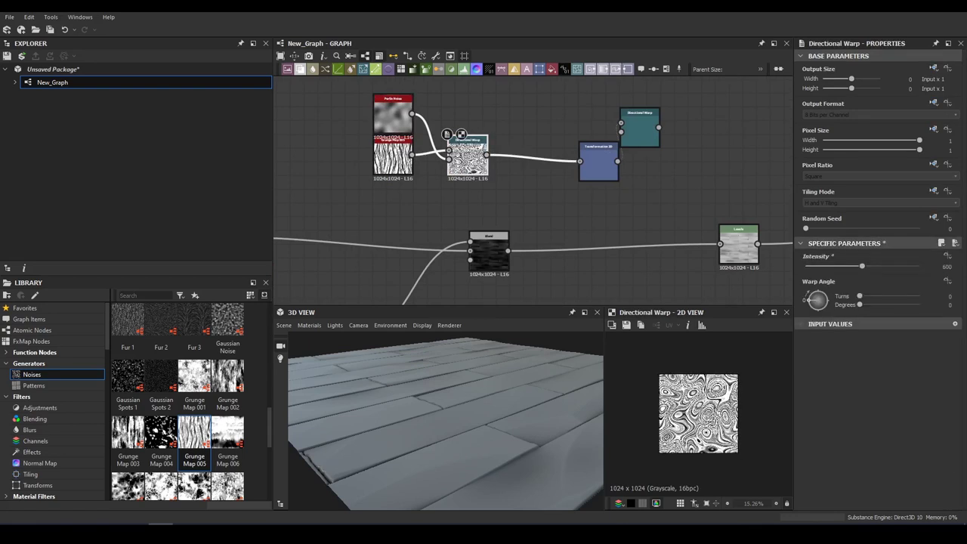
- Delete the unused Directional Warp and add Make It Tile Photo Grayscale after Transformation 2D
{"action": "double_click", "coordinate": [597, 155]}
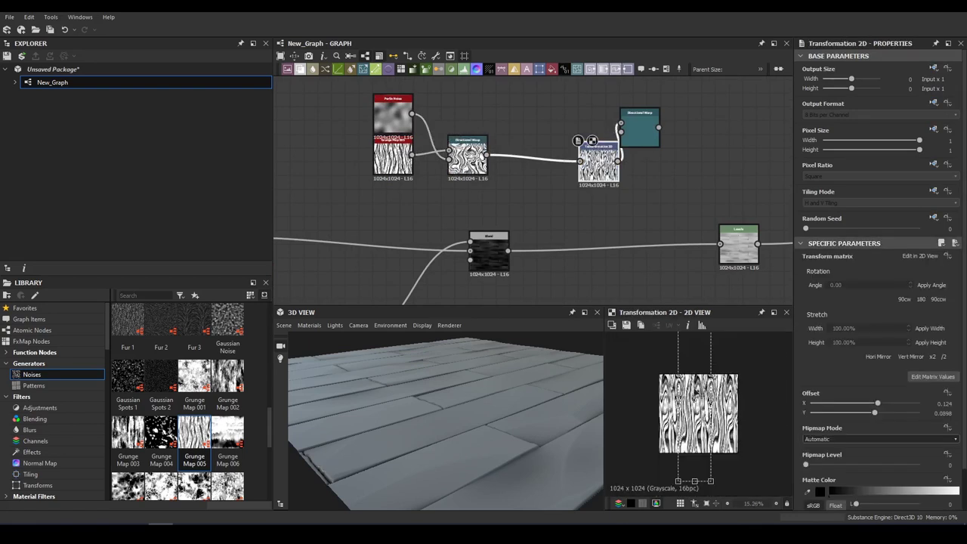
{"action": "scroll", "coordinate": [678, 427], "scroll_direction": "up", "scroll_amount": 5}
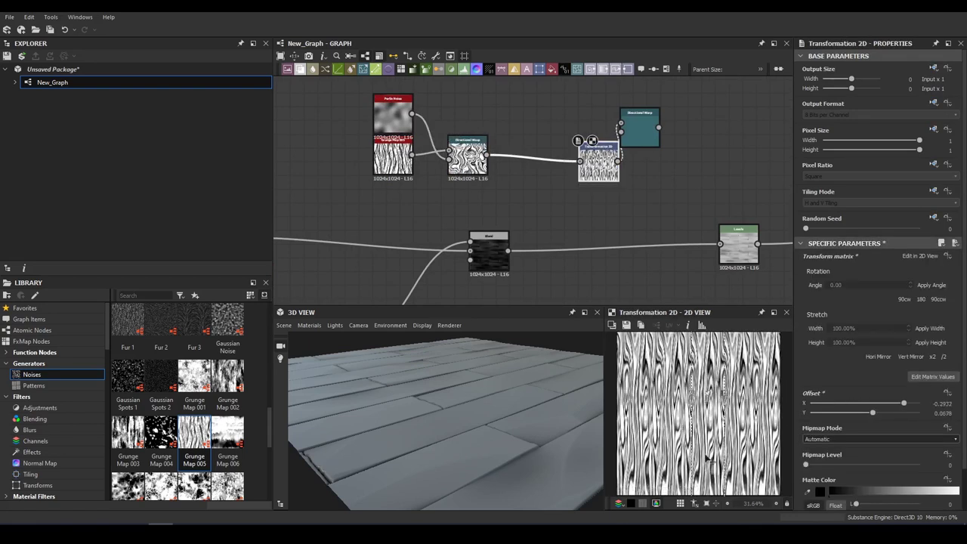
{"action": "scroll", "coordinate": [701, 362], "scroll_direction": "down", "scroll_amount": 2}
{"action": "scroll", "coordinate": [651, 177], "scroll_direction": "up", "scroll_amount": 1}
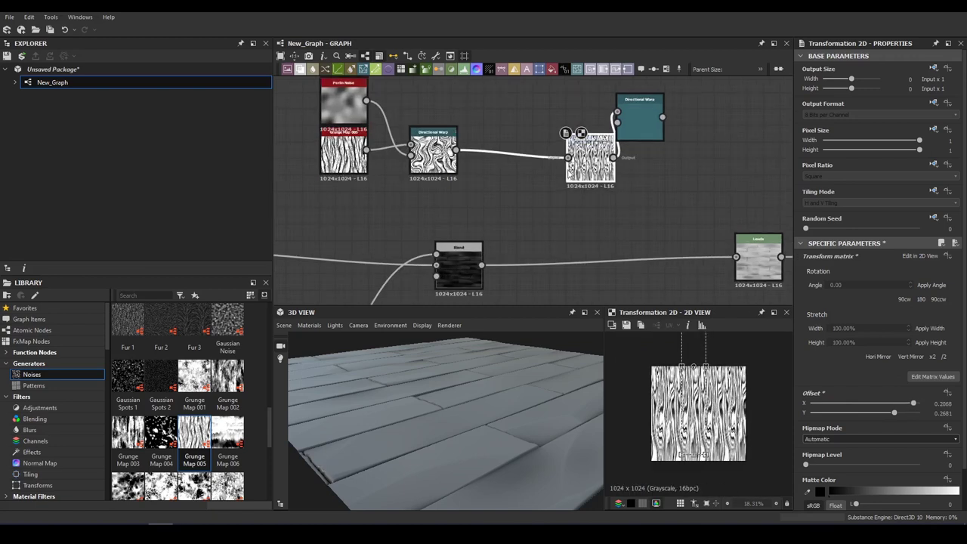
{"action": "double_click", "coordinate": [625, 134]}
{"action": "key", "text": "Delete"}
{"action": "key", "text": "space"}
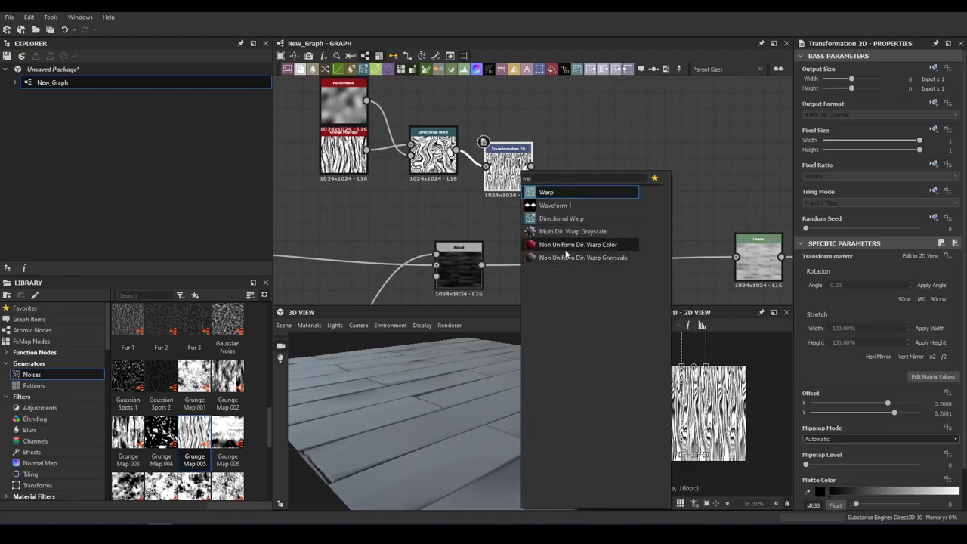
{"action": "left_click", "coordinate": [574, 204]}
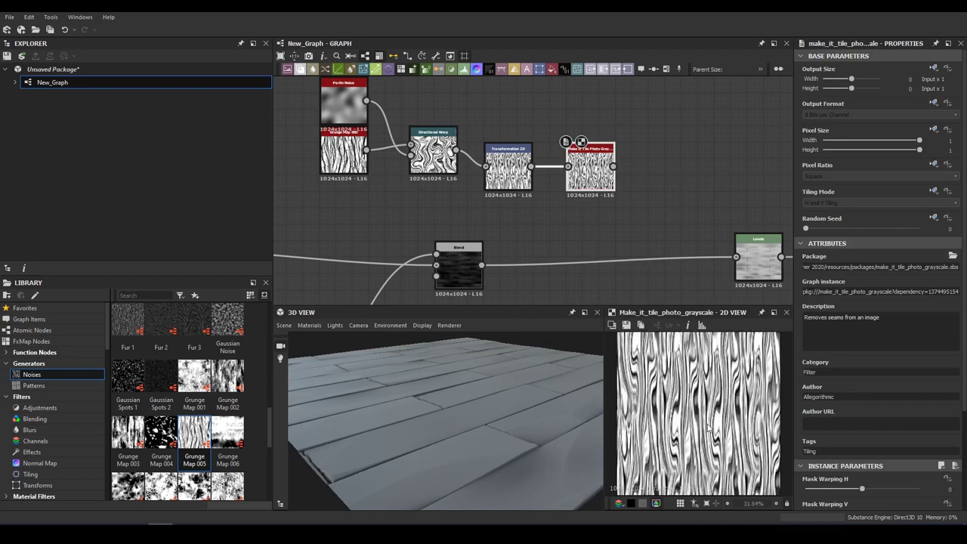
- Add a rotating Transformation 2D and a Directional Warp (600, 112°) after Make It Tile
{"action": "scroll", "coordinate": [870, 485], "scroll_direction": "down", "scroll_amount": 1}
{"action": "mouse_move", "coordinate": [886, 489]}
{"action": "left_mouse_down"}
{"action": "mouse_move", "coordinate": [897, 490]}
{"action": "mouse_move", "coordinate": [888, 484]}
{"action": "left_mouse_up"}
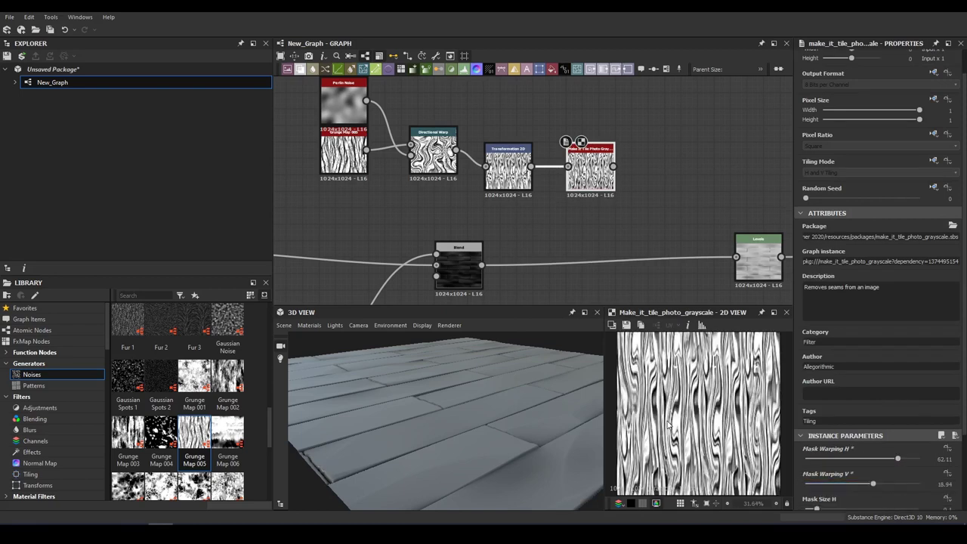
{"action": "key", "text": "space"}
{"action": "left_click", "coordinate": [703, 453]}
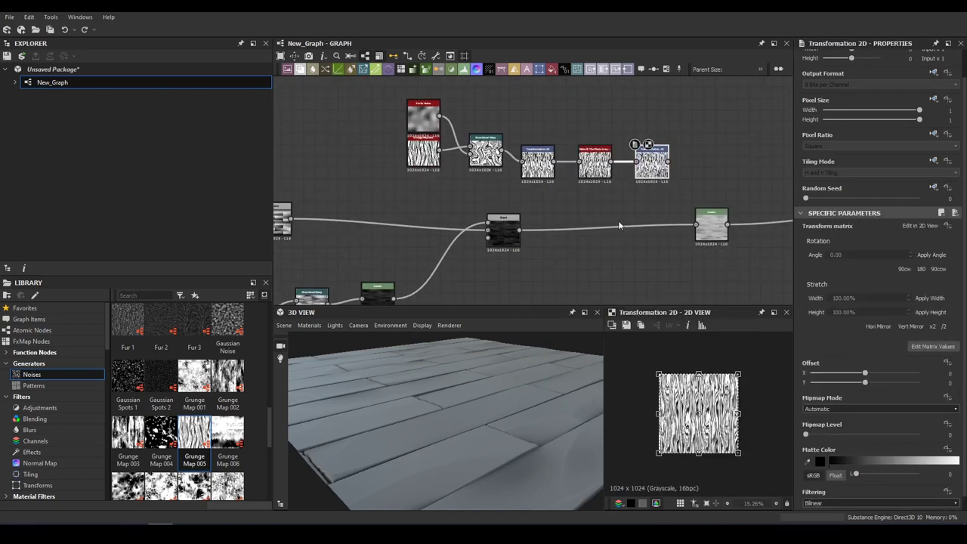
{"action": "scroll", "coordinate": [724, 227], "scroll_direction": "up", "scroll_amount": 2}
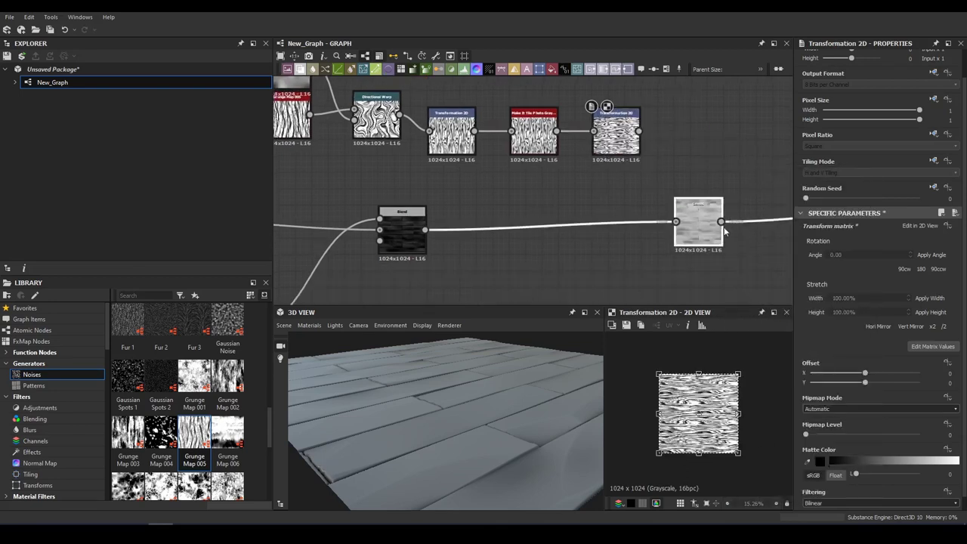
{"action": "key", "text": "space"}
{"action": "left_click", "coordinate": [654, 190]}
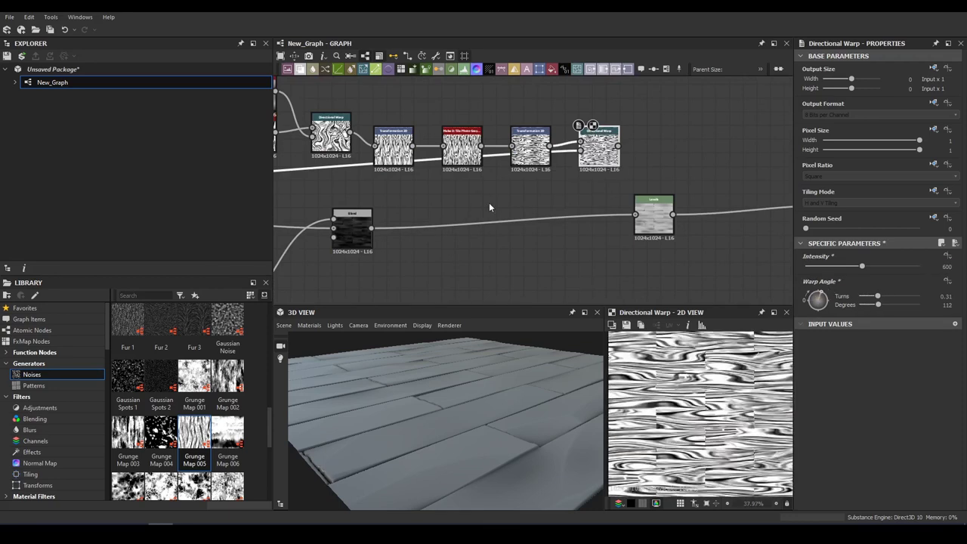
- Add a Blend node combining grain and planks, and adjust the grain Levels contrast
{"action": "scroll", "coordinate": [604, 231], "scroll_direction": "up", "scroll_amount": 3}
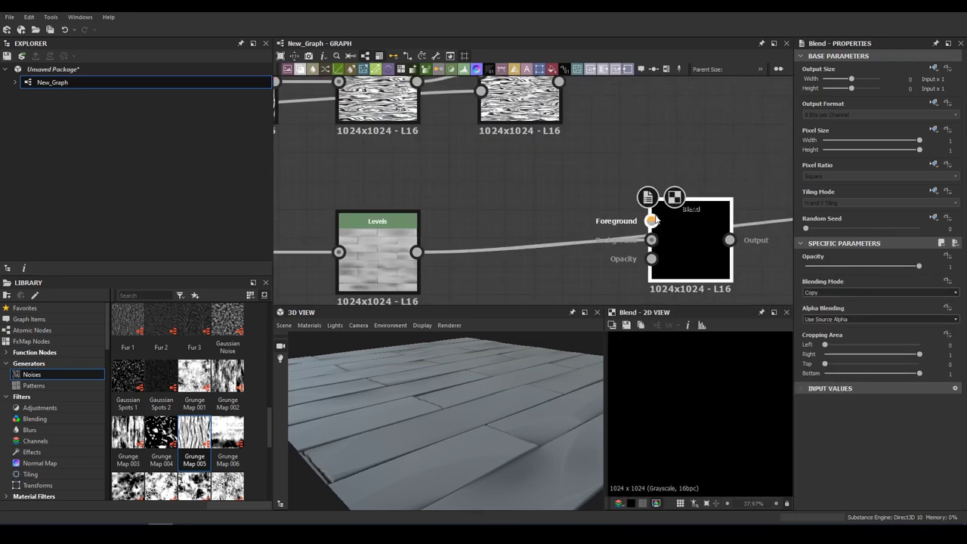
{"action": "key", "text": "space"}
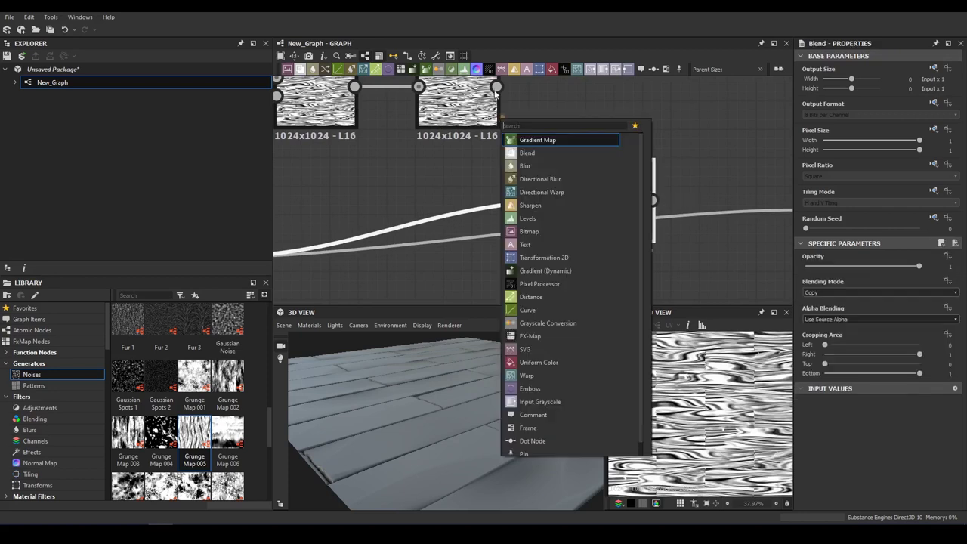
{"action": "left_click", "coordinate": [552, 154]}
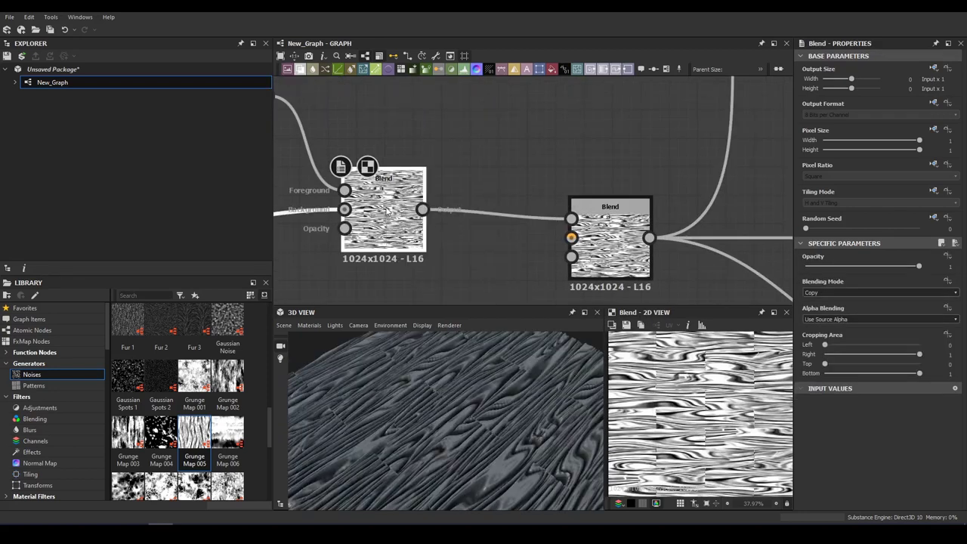
{"action": "scroll", "coordinate": [837, 292], "scroll_direction": "down", "scroll_amount": 2}
{"action": "scroll", "coordinate": [837, 291], "scroll_direction": "down", "scroll_amount": 2}
{"action": "scroll", "coordinate": [837, 291], "scroll_direction": "down", "scroll_amount": 2}
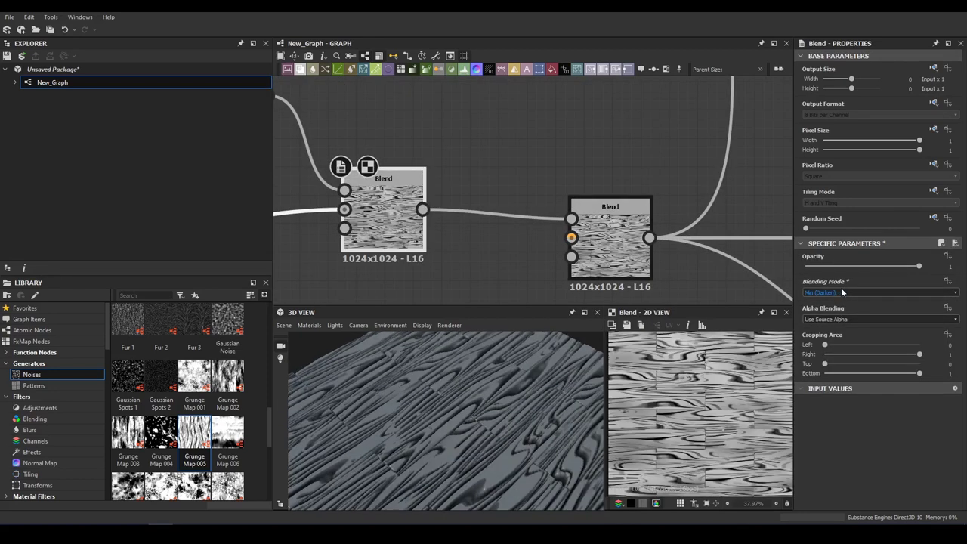
{"action": "middle_click_drag", "start_coordinate": [348, 176], "coordinate": [582, 225]}
{"action": "left_click", "coordinate": [462, 147]}
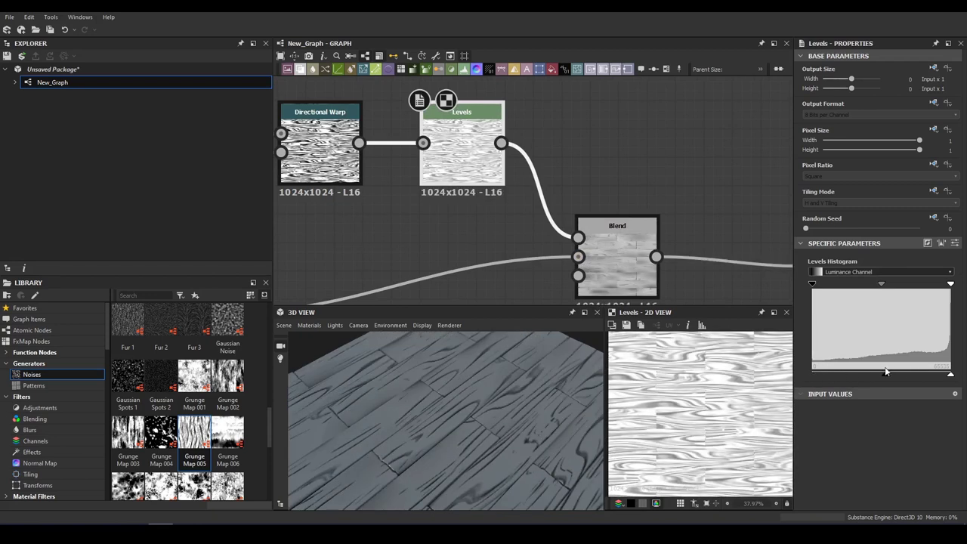
{"action": "left_click_drag", "start_coordinate": [840, 373], "coordinate": [859, 371]}
- Set the grain Blend to Multiply mode with a low opacity
{"action": "left_click", "coordinate": [808, 267]}
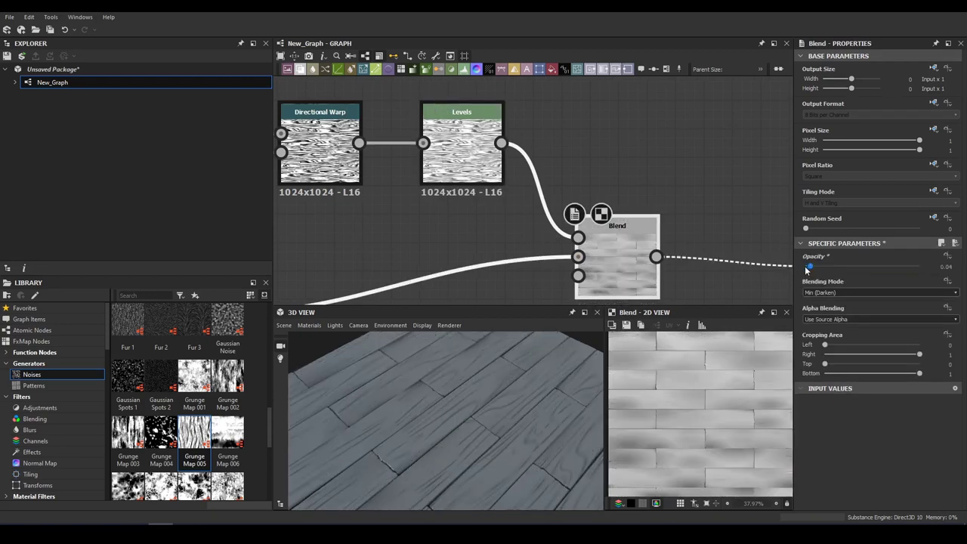
{"action": "left_click", "coordinate": [461, 147]}
{"action": "left_click_drag", "start_coordinate": [617, 227], "coordinate": [632, 227]}
{"action": "left_click", "coordinate": [878, 292]}
{"action": "left_click", "coordinate": [823, 309]}
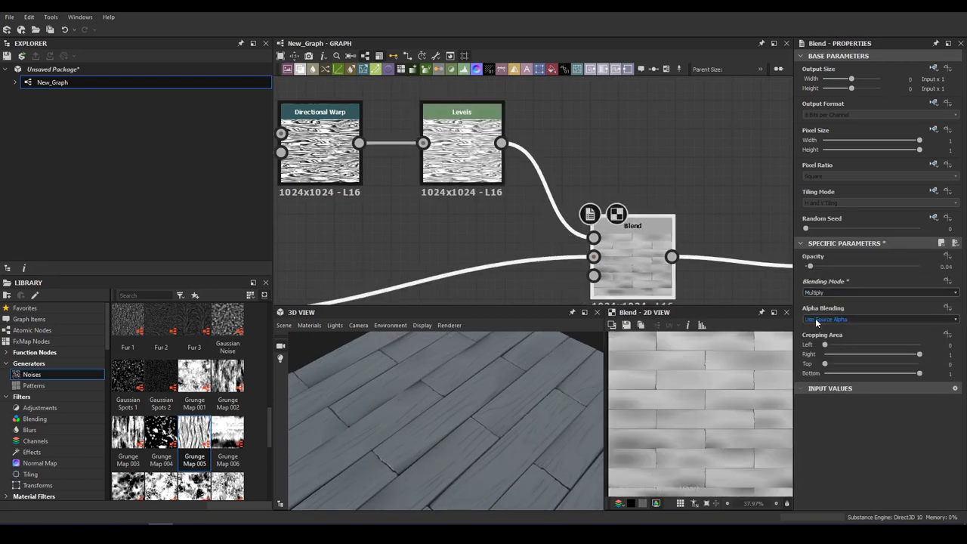
{"action": "left_click", "coordinate": [845, 267]}
{"action": "left_click", "coordinate": [809, 266]}
{"action": "mouse_move", "coordinate": [370, 411]}
{"action": "left_mouse_down"}
{"action": "mouse_move", "coordinate": [576, 375]}
{"action": "mouse_move", "coordinate": [528, 363]}
{"action": "left_mouse_up"}
{"action": "mouse_move", "coordinate": [514, 189]}
{"action": "middle_mouse_down"}
{"action": "mouse_move", "coordinate": [589, 187]}
{"action": "mouse_move", "coordinate": [496, 230]}
{"action": "middle_mouse_up"}
{"action": "scroll", "coordinate": [589, 186], "scroll_direction": "down", "scroll_amount": 3}
- Rearrange the grain nodes and offset the warped grain sideways via Transformation 2D Offset X
{"action": "left_click_drag", "start_coordinate": [549, 198], "coordinate": [484, 125]}
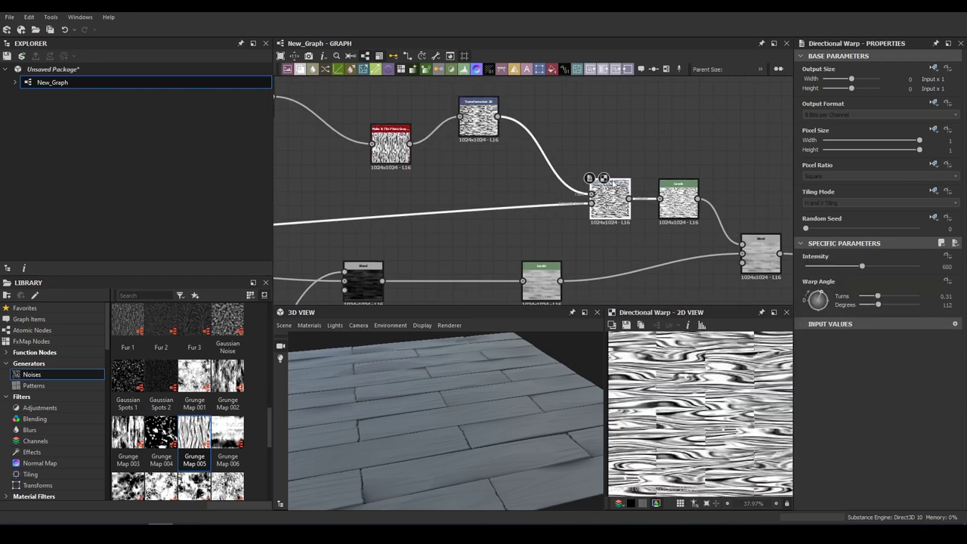
{"action": "left_click_drag", "start_coordinate": [612, 194], "coordinate": [636, 190]}
{"action": "left_click_drag", "start_coordinate": [698, 412], "coordinate": [703, 412]}
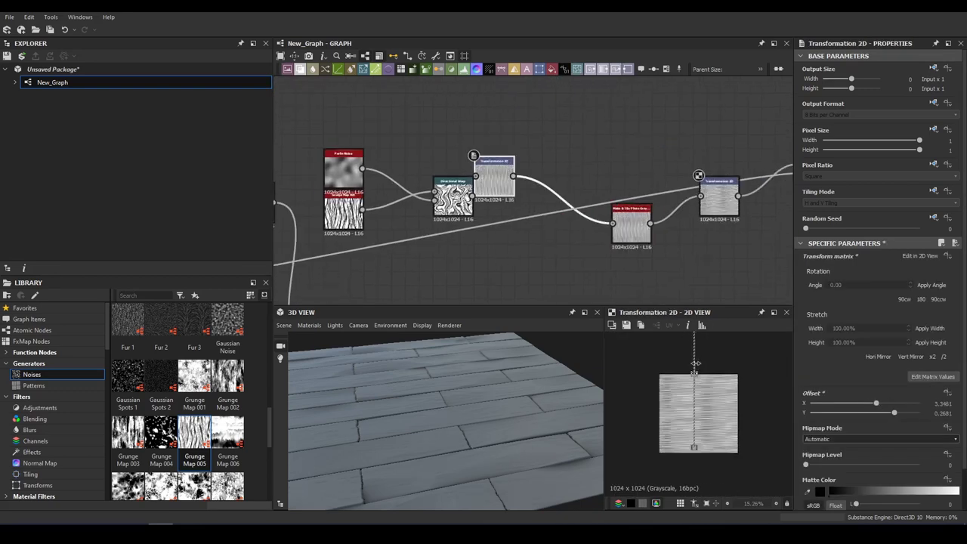
{"action": "left_click_drag", "start_coordinate": [540, 420], "coordinate": [515, 442]}
{"action": "middle_click_drag", "start_coordinate": [486, 189], "coordinate": [330, 168]}
{"action": "left_click", "coordinate": [648, 280]}
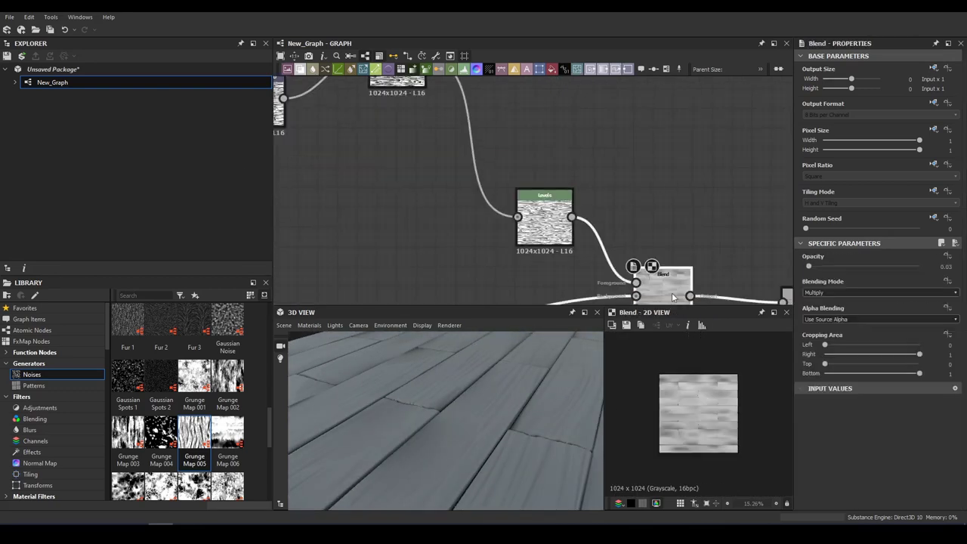
{"action": "scroll", "coordinate": [672, 266], "scroll_direction": "up", "scroll_amount": 2}
{"action": "scroll", "coordinate": [673, 266], "scroll_direction": "down", "scroll_amount": 3}
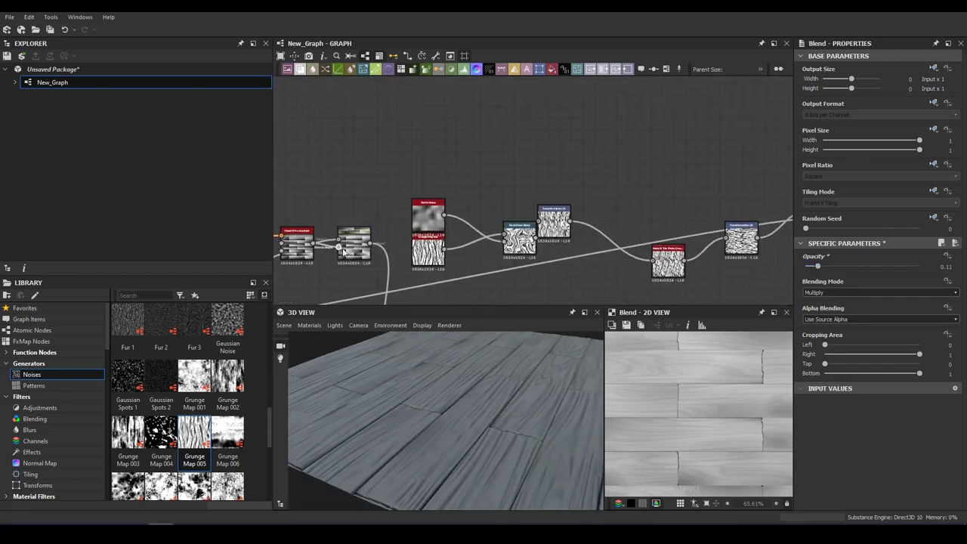
{"action": "left_click", "coordinate": [433, 226]}
- Set the whole graph's Output Size to 2048×2048
{"action": "mouse_move", "coordinate": [854, 413]}
{"action": "left_mouse_down"}
{"action": "mouse_move", "coordinate": [900, 407]}
{"action": "mouse_move", "coordinate": [862, 408]}
{"action": "left_mouse_up"}
{"action": "left_click_drag", "start_coordinate": [529, 423], "coordinate": [453, 393]}
{"action": "scroll", "coordinate": [644, 224], "scroll_direction": "up", "scroll_amount": 2}
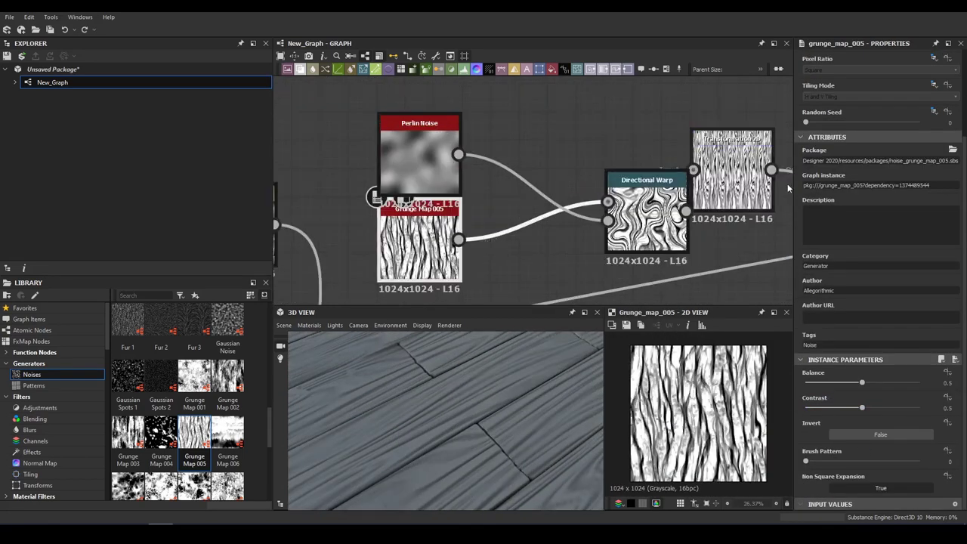
{"action": "left_click", "coordinate": [723, 108]}
{"action": "left_click", "coordinate": [881, 88]}
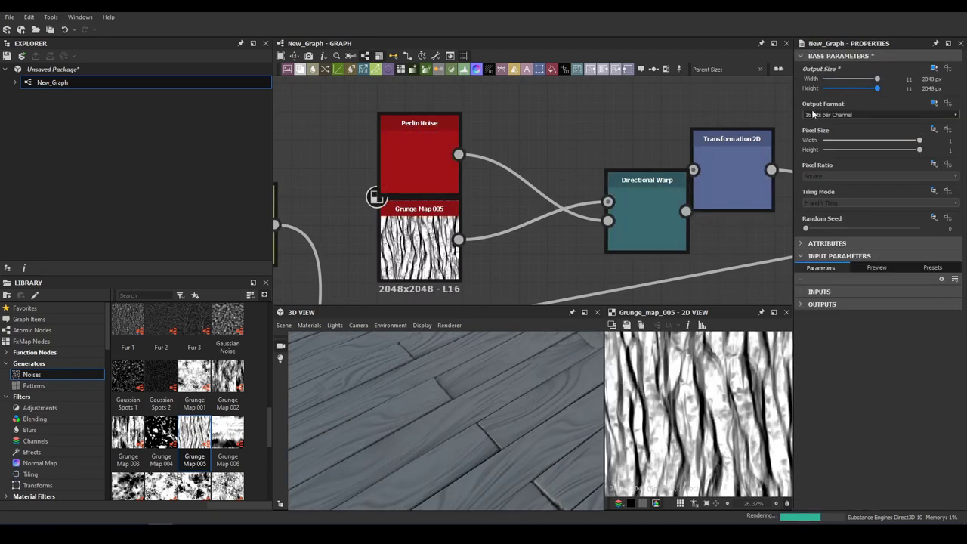
- Lower the grain Multiply Blend opacity to 0.05
{"action": "mouse_move", "coordinate": [446, 423]}
{"action": "left_mouse_down"}
{"action": "mouse_move", "coordinate": [414, 391]}
{"action": "mouse_move", "coordinate": [537, 374]}
{"action": "mouse_move", "coordinate": [382, 432]}
{"action": "mouse_move", "coordinate": [453, 408]}
{"action": "left_mouse_up"}
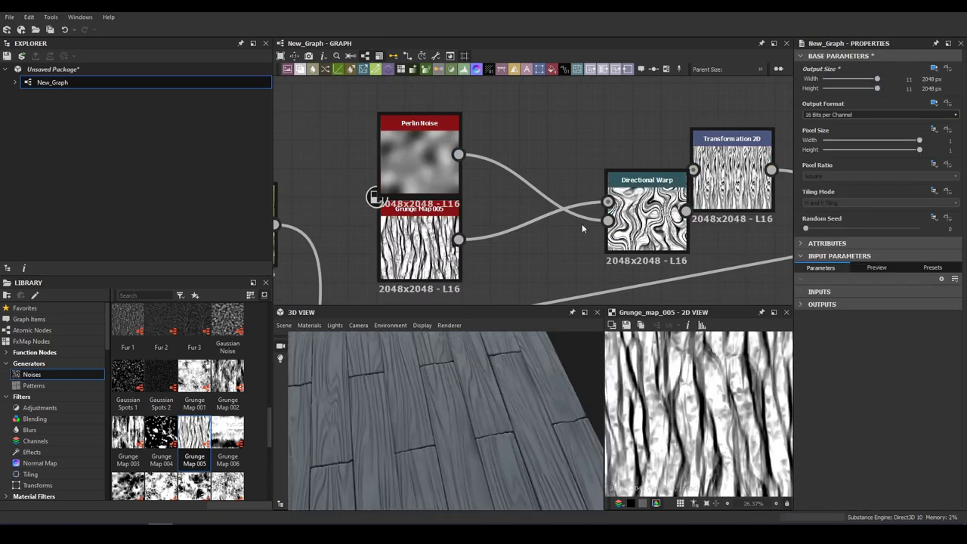
{"action": "scroll", "coordinate": [582, 224], "scroll_direction": "down", "scroll_amount": 3}
{"action": "scroll", "coordinate": [745, 255], "scroll_direction": "up", "scroll_amount": 2}
{"action": "left_click", "coordinate": [689, 242]}
{"action": "left_click_drag", "start_coordinate": [814, 270], "coordinate": [807, 268]}
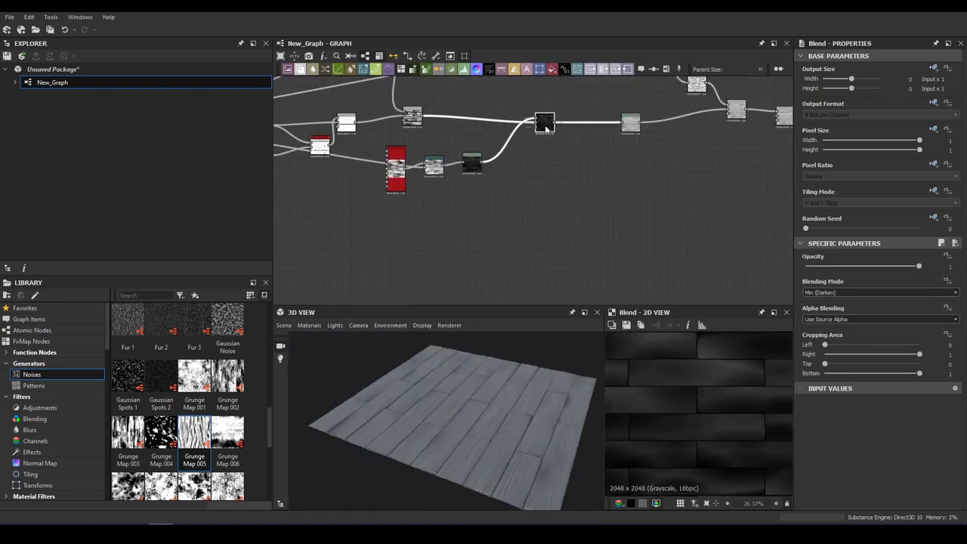
{"action": "scroll", "coordinate": [546, 128], "scroll_direction": "down", "scroll_amount": 2}
{"action": "scroll", "coordinate": [607, 189], "scroll_direction": "down", "scroll_amount": 3}
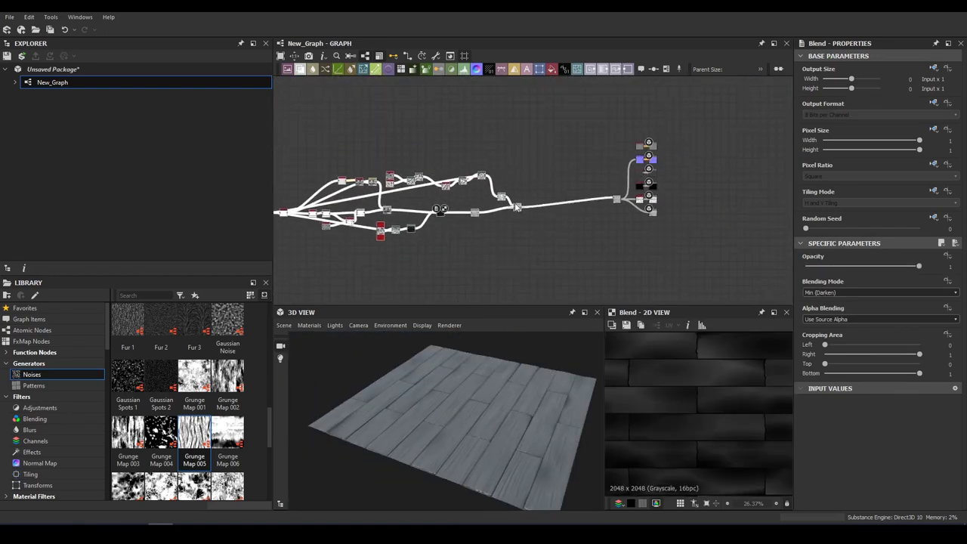
- Add Directional Noise 4, a Slope Blur Grayscale and a Perlin Noise wired into the height chain
{"action": "key", "text": "space"}
{"action": "type", "text": "di"}
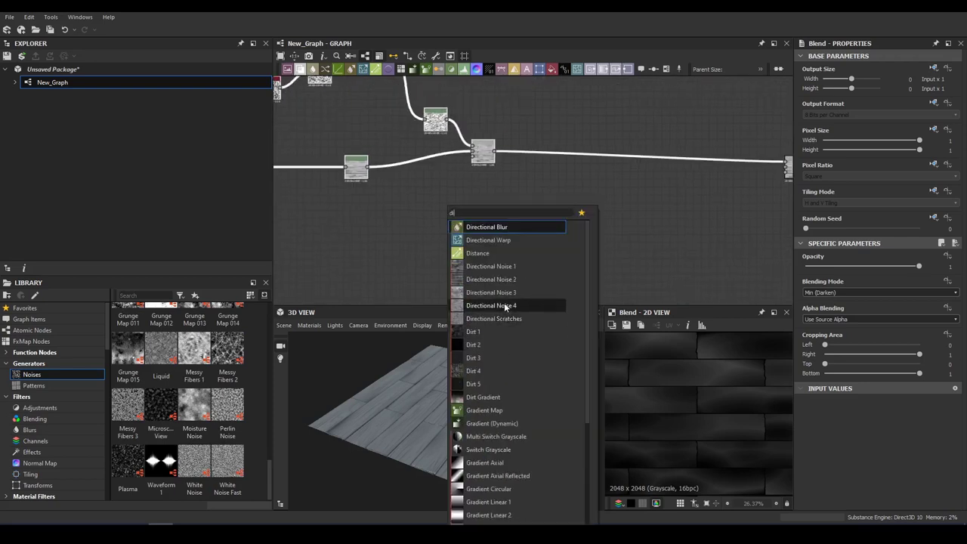
{"action": "left_click", "coordinate": [518, 302]}
{"action": "middle_click_drag", "start_coordinate": [526, 141], "coordinate": [580, 129]}
{"action": "key", "text": "space"}
{"action": "type", "text": "slope"}
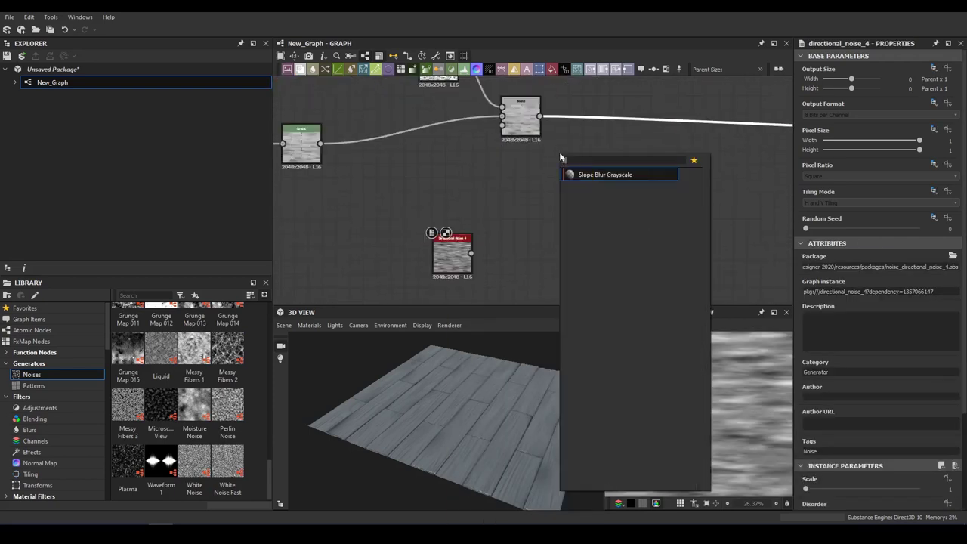
{"action": "key", "text": "Return"}
{"action": "left_click_drag", "start_coordinate": [667, 121], "coordinate": [601, 209]}
{"action": "type", "text": "perlin"}
{"action": "key", "text": "Return"}
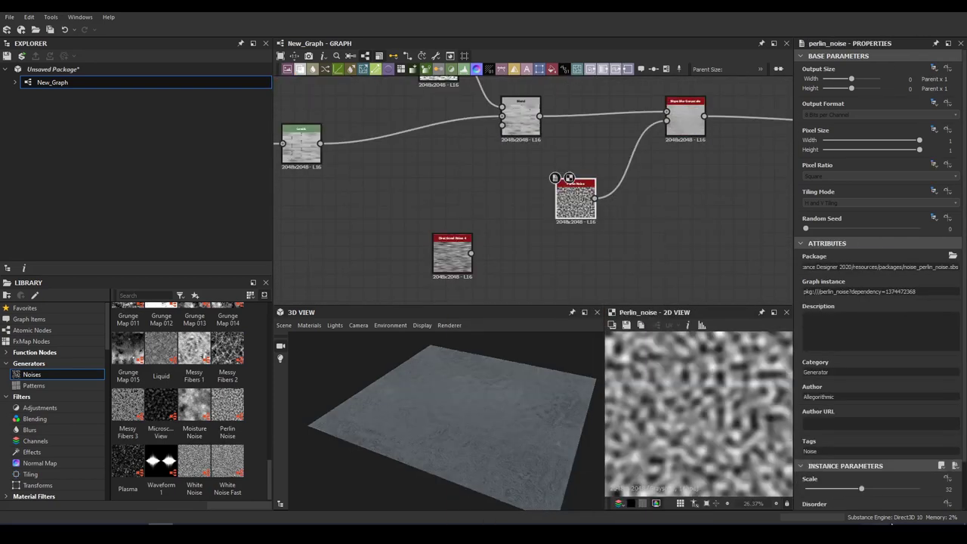
{"action": "mouse_move", "coordinate": [557, 184]}
{"action": "left_mouse_down"}
{"action": "mouse_move", "coordinate": [481, 179]}
{"action": "mouse_move", "coordinate": [548, 183]}
{"action": "left_mouse_up"}
- Add a second Slope Blur fed by Directional Noise 4; set slope blur intensities to 0.49 and 0.35
{"action": "key", "text": "space"}
{"action": "type", "text": "slope"}
{"action": "key", "text": "Return"}
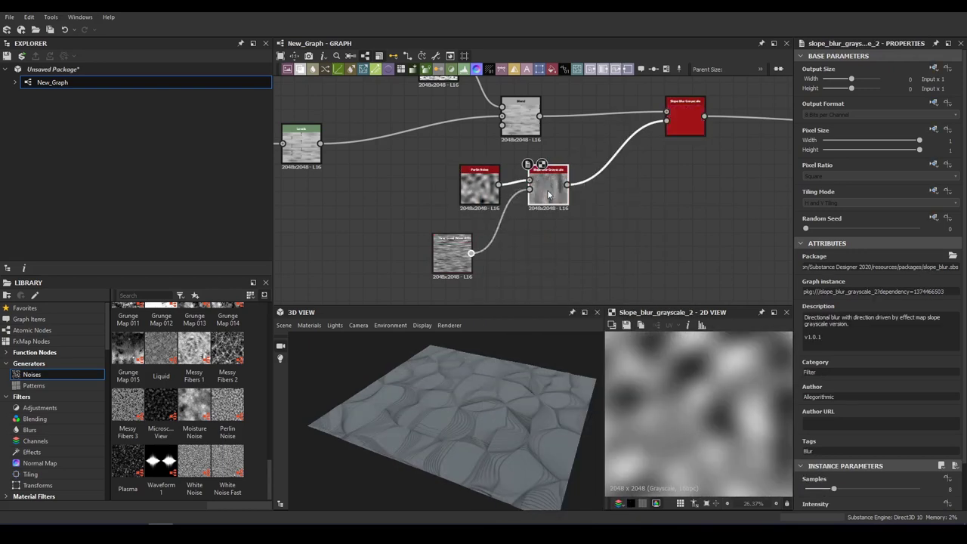
{"action": "left_click_drag", "start_coordinate": [473, 253], "coordinate": [529, 190]}
{"action": "left_click_drag", "start_coordinate": [918, 462], "coordinate": [834, 462]}
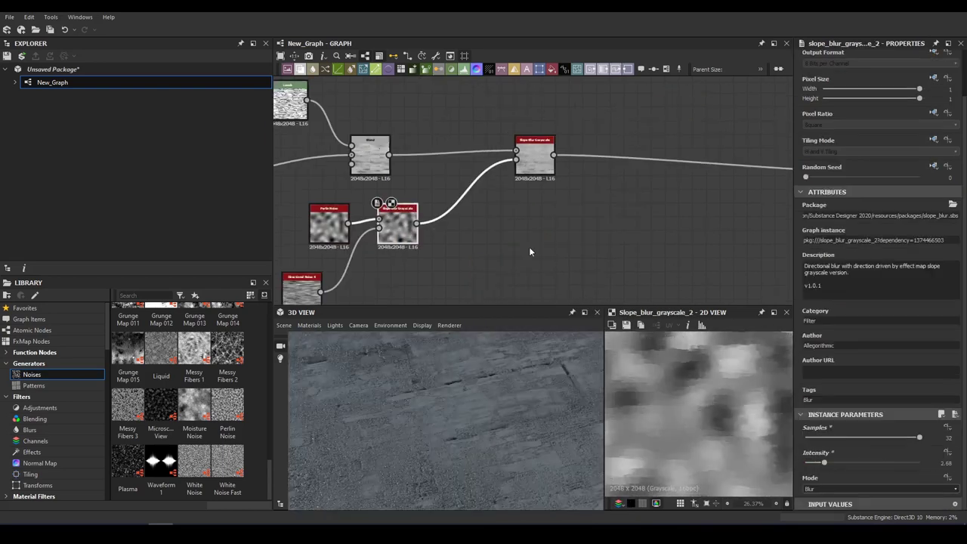
{"action": "left_click", "coordinate": [808, 461]}
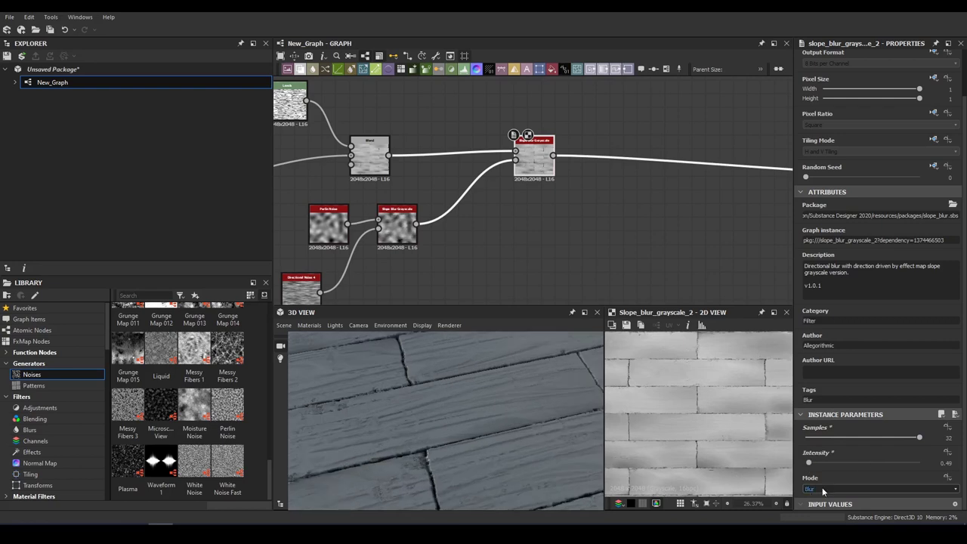
{"action": "left_click", "coordinate": [408, 230]}
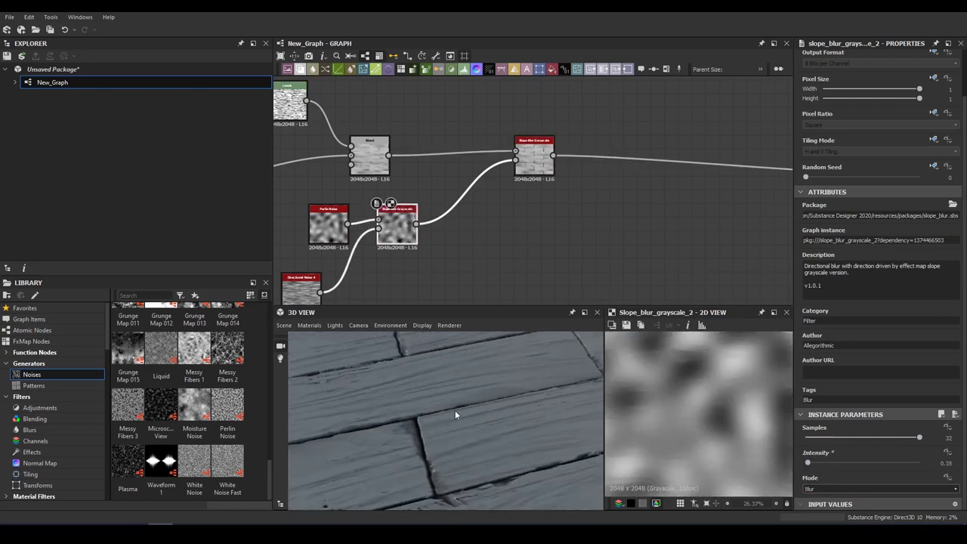
{"action": "left_click_drag", "start_coordinate": [453, 410], "coordinate": [524, 385]}
{"action": "left_click", "coordinate": [549, 168]}
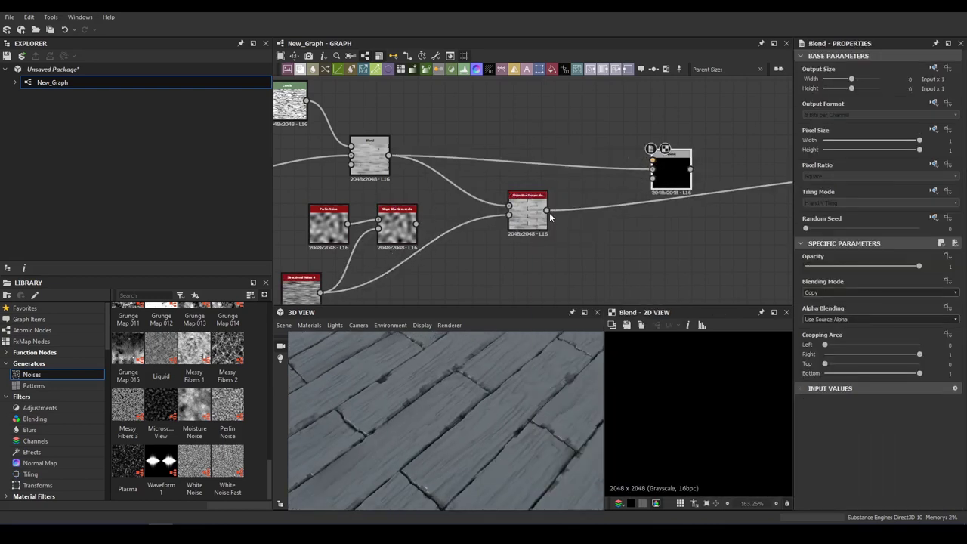
- Blend the slope-blur edge wear in Min (Darken) mode at 0.56 opacity
{"action": "left_click_drag", "start_coordinate": [548, 211], "coordinate": [686, 165]}
{"action": "middle_click_drag", "start_coordinate": [686, 164], "coordinate": [456, 176]}
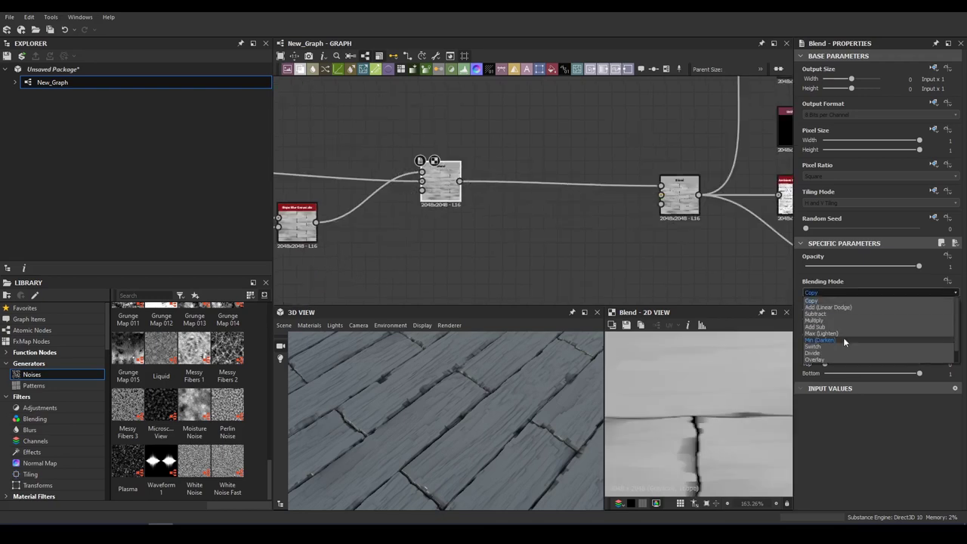
{"action": "left_click", "coordinate": [819, 340]}
{"action": "left_click_drag", "start_coordinate": [918, 266], "coordinate": [816, 264]}
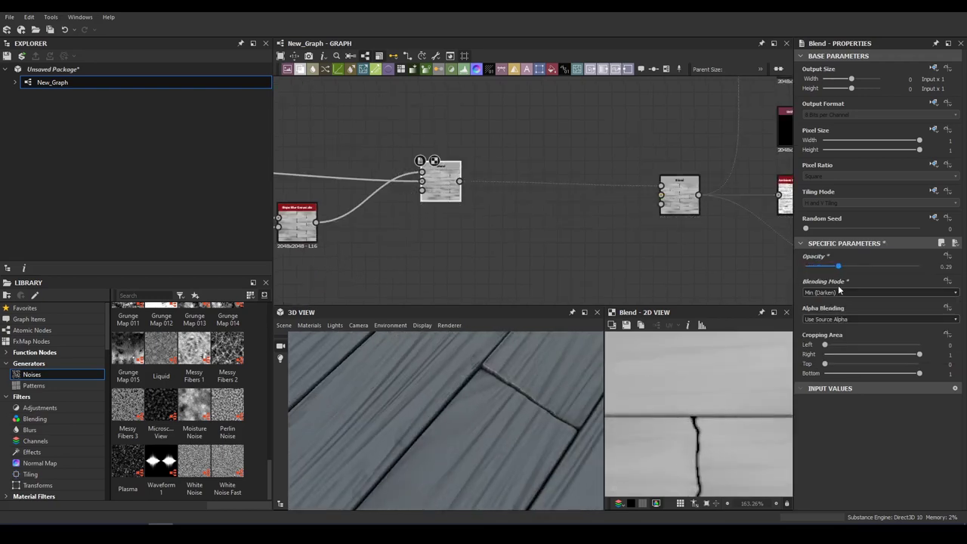
{"action": "mouse_move", "coordinate": [559, 401]}
{"action": "left_mouse_down"}
{"action": "mouse_move", "coordinate": [539, 409]}
{"action": "mouse_move", "coordinate": [443, 375]}
{"action": "mouse_move", "coordinate": [439, 389]}
{"action": "mouse_move", "coordinate": [527, 311]}
{"action": "left_mouse_up"}
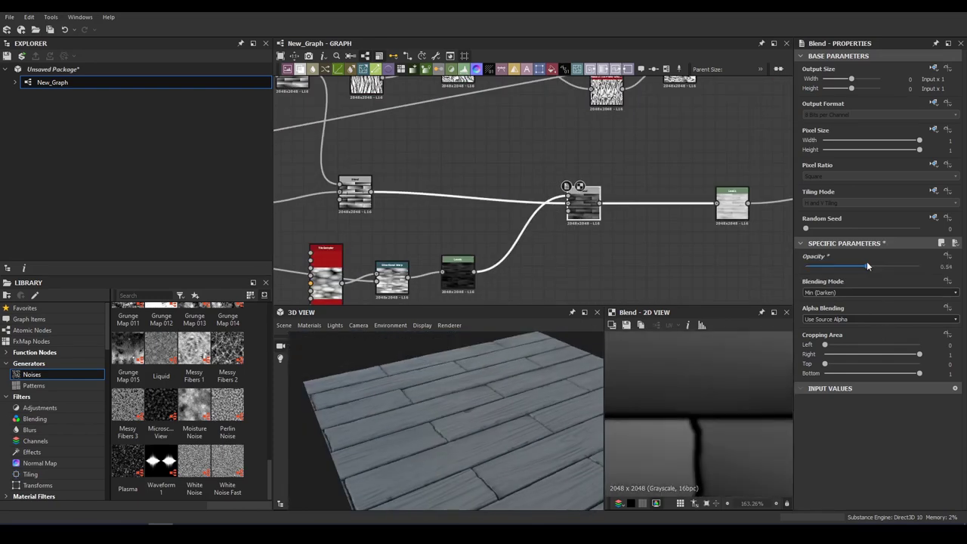
{"action": "left_click_drag", "start_coordinate": [867, 266], "coordinate": [860, 266]}
{"action": "left_click_drag", "start_coordinate": [465, 417], "coordinate": [529, 393]}
{"action": "scroll", "coordinate": [735, 350], "scroll_direction": "down", "scroll_amount": 5}
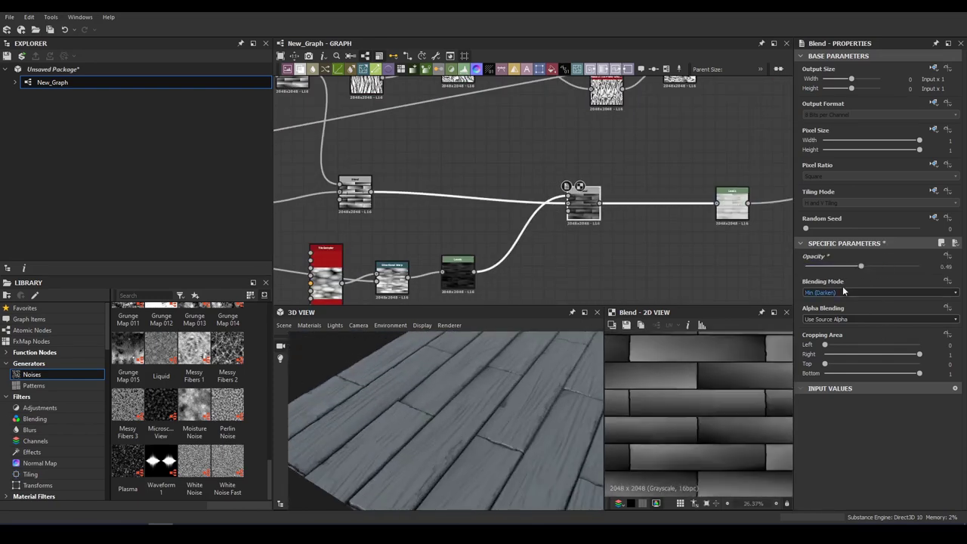
{"action": "left_click_drag", "start_coordinate": [861, 266], "coordinate": [869, 266]}
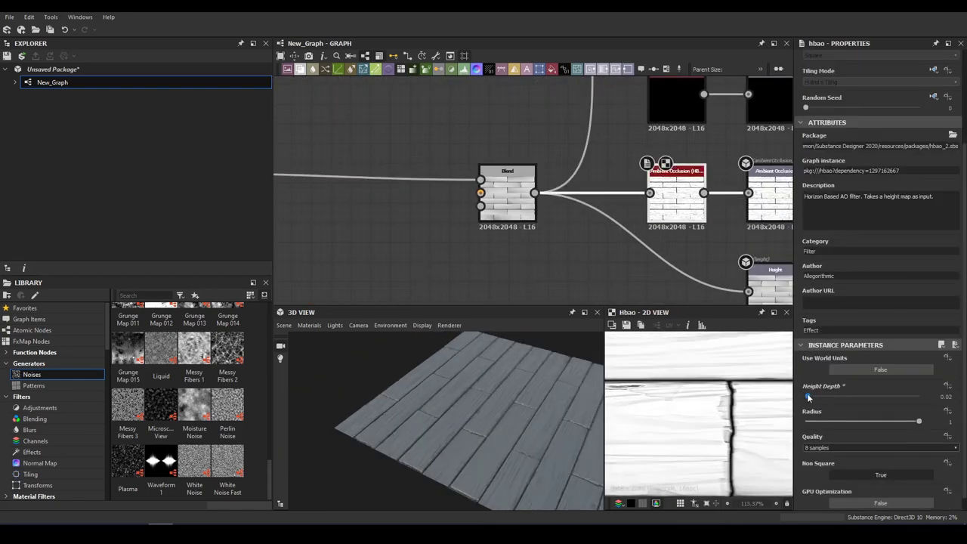
- Raise the HBAO height depth to 0.05 and start adding a Gradient Map node
{"action": "left_click_drag", "start_coordinate": [809, 398], "coordinate": [812, 398]}
{"action": "left_click_drag", "start_coordinate": [436, 370], "coordinate": [453, 340]}
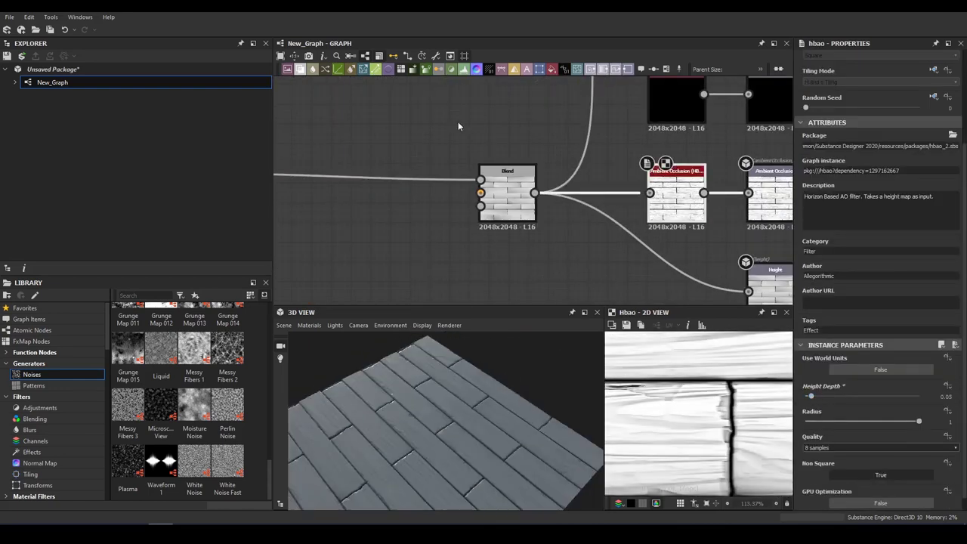
{"action": "scroll", "coordinate": [461, 126], "scroll_direction": "down", "scroll_amount": 2}
{"action": "middle_click_drag", "start_coordinate": [565, 171], "coordinate": [440, 211]}
{"action": "key", "text": "space"}
- Add a Gradient Map and build red-brown and dark red keys along its ramp
{"action": "type", "text": "gra"}
{"action": "key", "text": "Return"}
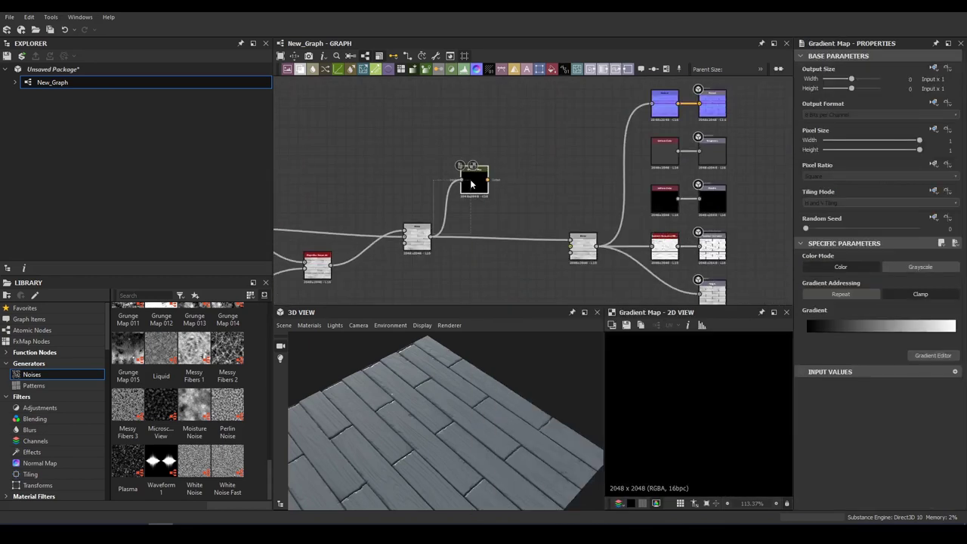
{"action": "left_click", "coordinate": [933, 355]}
{"action": "left_click_drag", "start_coordinate": [326, 242], "coordinate": [326, 246]}
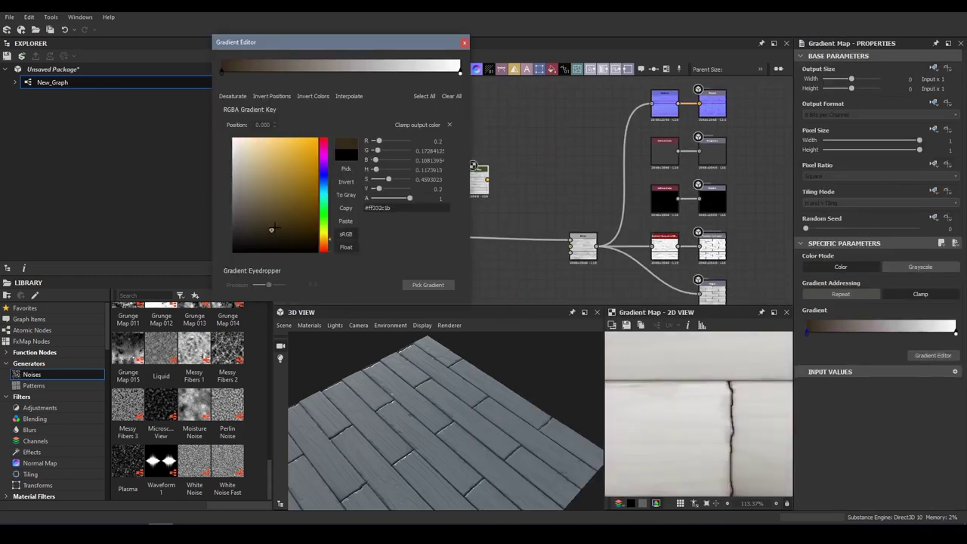
{"action": "left_click", "coordinate": [320, 68]}
{"action": "left_click_drag", "start_coordinate": [330, 68], "coordinate": [386, 68]}
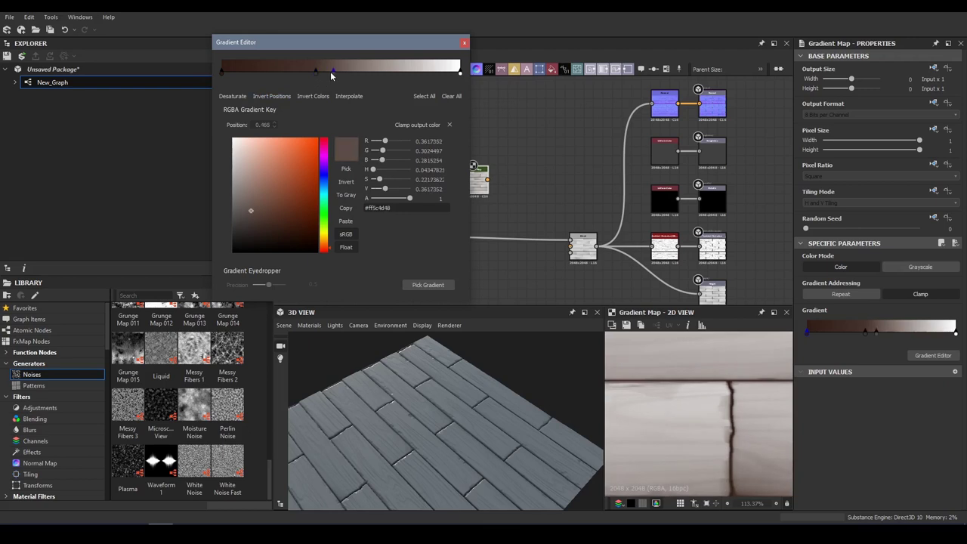
{"action": "left_click_drag", "start_coordinate": [458, 77], "coordinate": [460, 73]}
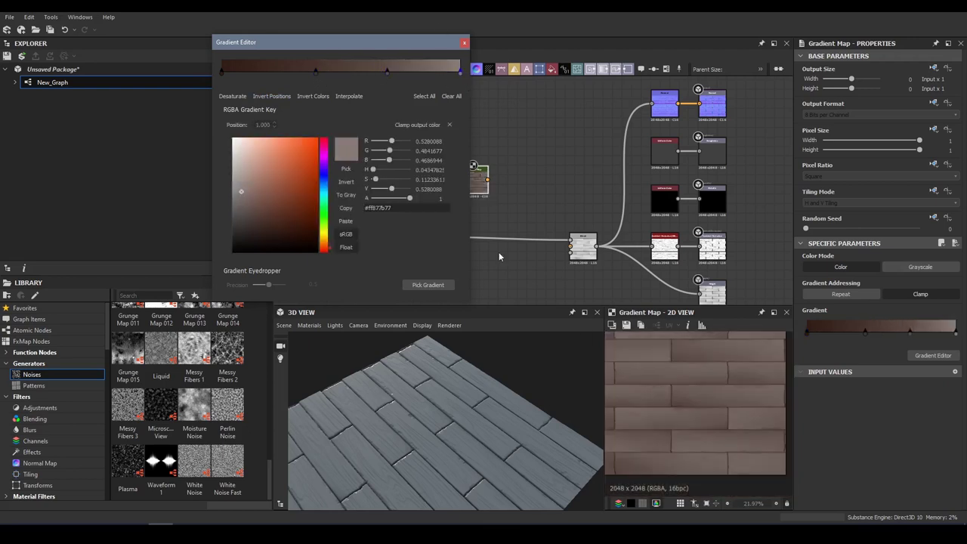
{"action": "left_click_drag", "start_coordinate": [326, 244], "coordinate": [325, 249]}
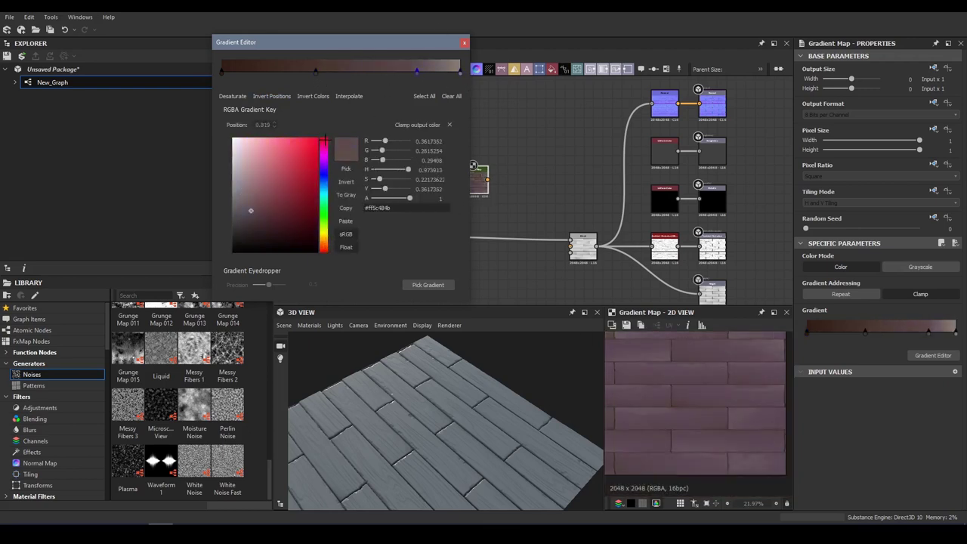
{"action": "left_click", "coordinate": [267, 225]}
{"action": "left_click_drag", "start_coordinate": [266, 225], "coordinate": [274, 222]}
{"action": "mouse_move", "coordinate": [416, 73]}
{"action": "left_mouse_down"}
{"action": "mouse_move", "coordinate": [315, 75]}
{"action": "mouse_move", "coordinate": [402, 73]}
{"action": "mouse_move", "coordinate": [458, 90]}
{"action": "left_mouse_up"}
{"action": "left_click_drag", "start_coordinate": [402, 71], "coordinate": [446, 69]}
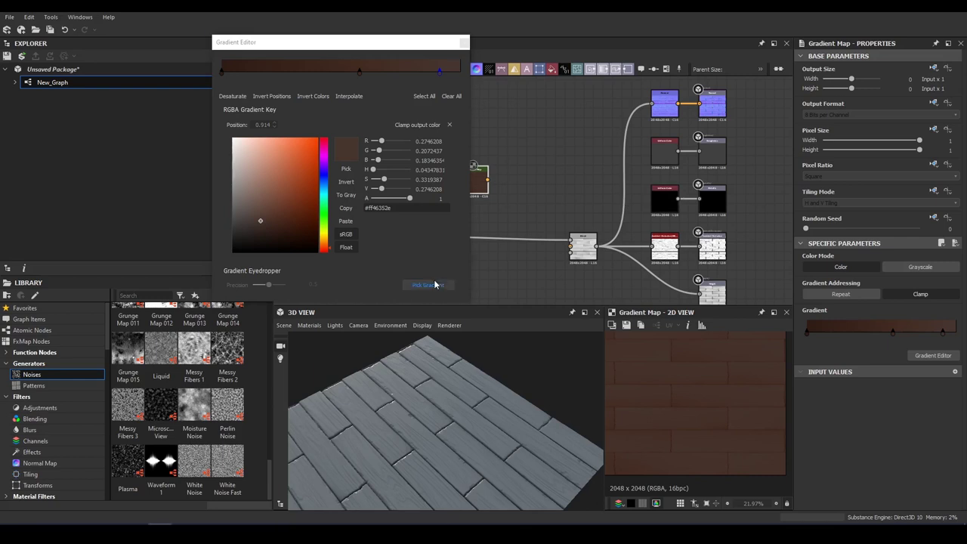
- Sample an orange wood gradient and reposition its dark keys to finish the plank colours
{"action": "left_click", "coordinate": [433, 252]}
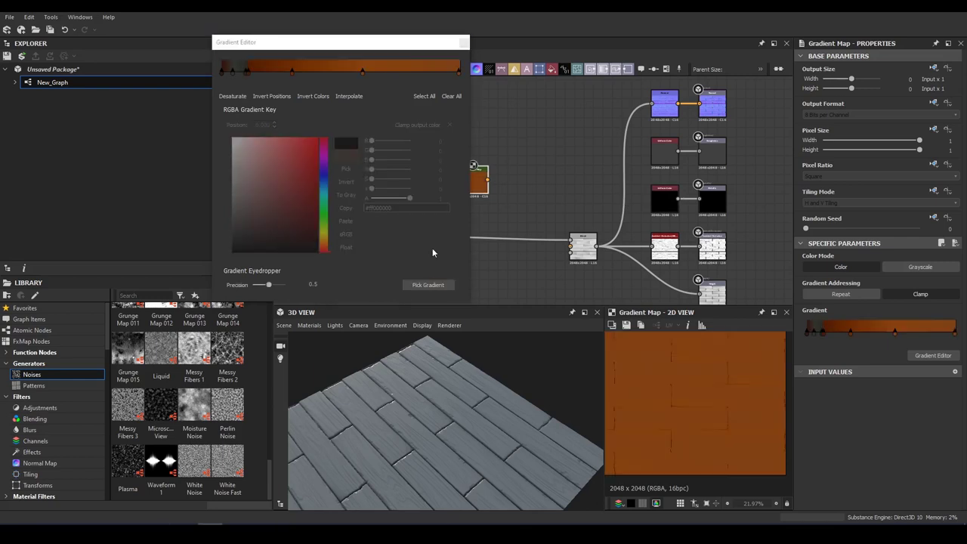
{"action": "left_click", "coordinate": [363, 72]}
{"action": "left_click", "coordinate": [336, 72]}
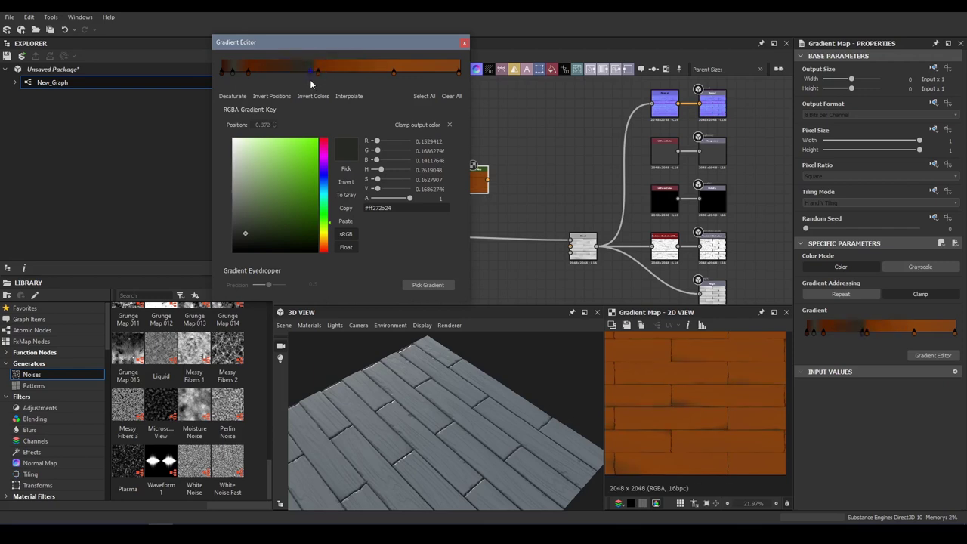
{"action": "left_click", "coordinate": [349, 71]}
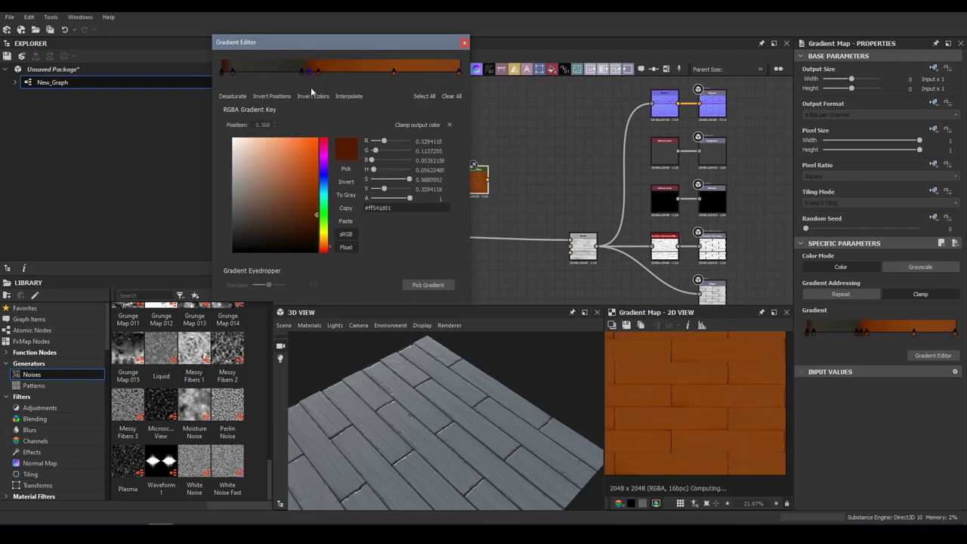
{"action": "left_click_drag", "start_coordinate": [307, 71], "coordinate": [258, 72]}
{"action": "scroll", "coordinate": [693, 382], "scroll_direction": "up", "scroll_amount": 5}
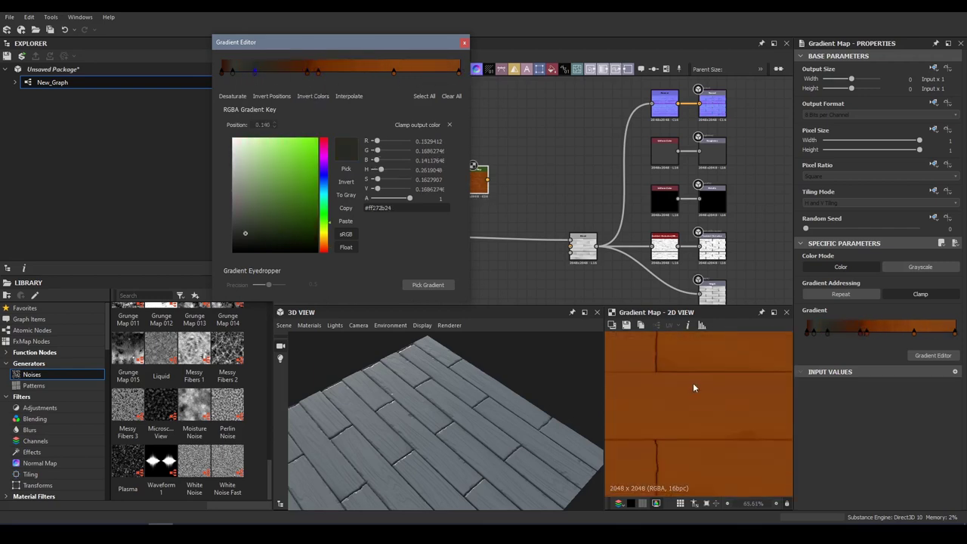
{"action": "left_click", "coordinate": [463, 42]}
- Connect the plank Gradient Map to the Base Color output node
{"action": "scroll", "coordinate": [563, 174], "scroll_direction": "down", "scroll_amount": 2}
{"action": "left_click_drag", "start_coordinate": [574, 174], "coordinate": [707, 173]}
{"action": "mouse_move", "coordinate": [450, 217]}
{"action": "left_mouse_down"}
{"action": "mouse_move", "coordinate": [755, 129]}
{"action": "mouse_move", "coordinate": [456, 157]}
{"action": "left_mouse_up"}
{"action": "middle_click_drag", "start_coordinate": [453, 226], "coordinate": [526, 156]}
{"action": "scroll", "coordinate": [527, 157], "scroll_direction": "down", "scroll_amount": 2}
{"action": "right_click", "coordinate": [515, 177]}
- Blend a second gradient-mapped layer over the plank colour in Max (Lighten) at 0.6 opacity
{"action": "left_click", "coordinate": [559, 186]}
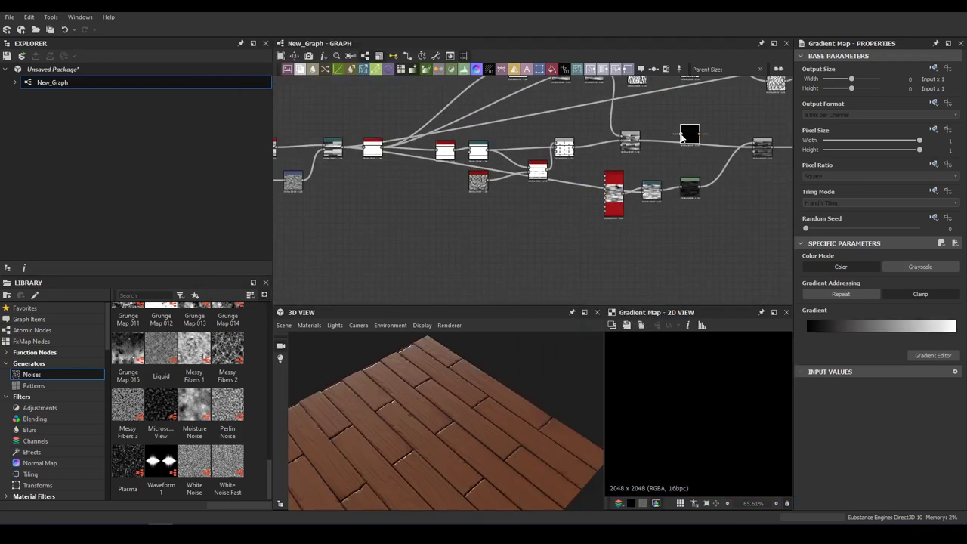
{"action": "scroll", "coordinate": [427, 205], "scroll_direction": "down", "scroll_amount": 1}
{"action": "scroll", "coordinate": [618, 143], "scroll_direction": "down", "scroll_amount": 2}
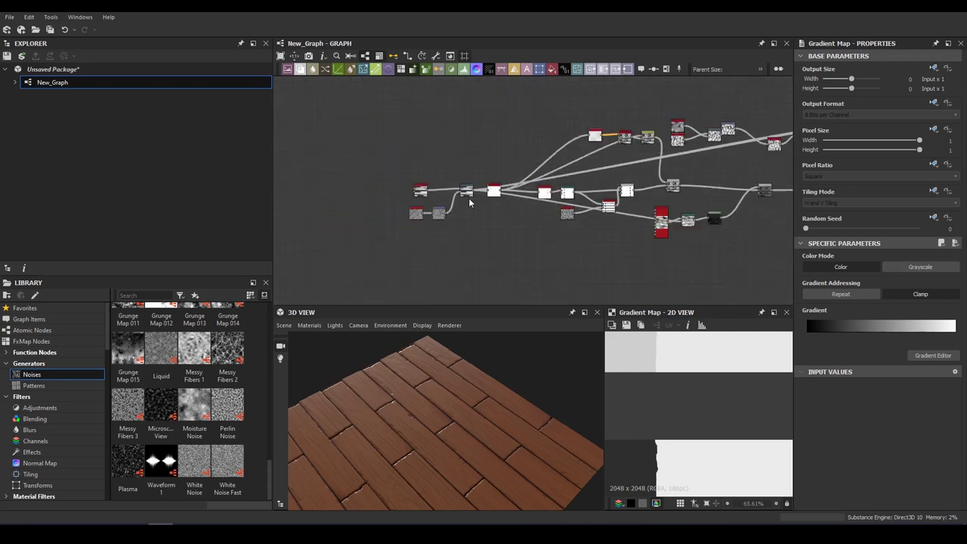
{"action": "scroll", "coordinate": [392, 138], "scroll_direction": "up", "scroll_amount": 5}
{"action": "left_click", "coordinate": [929, 356]}
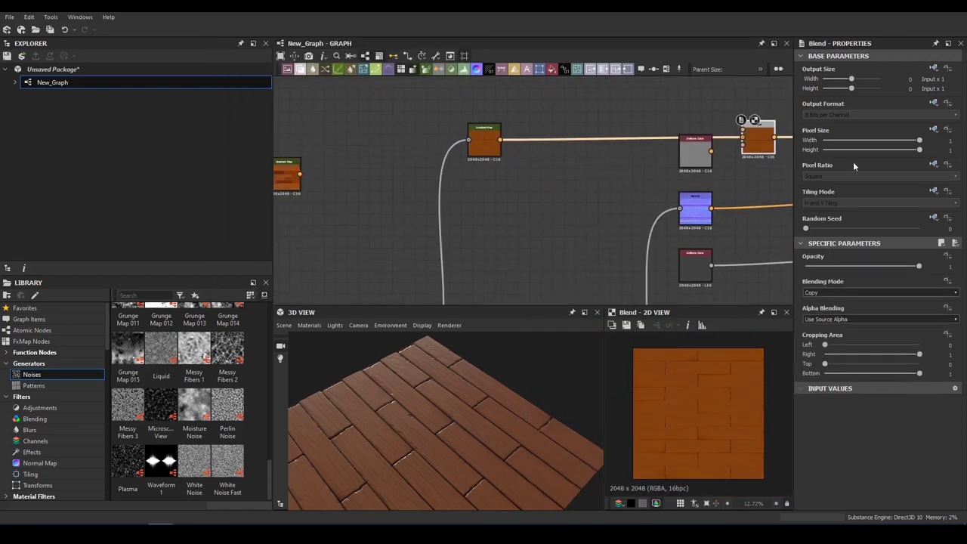
{"action": "scroll", "coordinate": [839, 291], "scroll_direction": "down", "scroll_amount": 5}
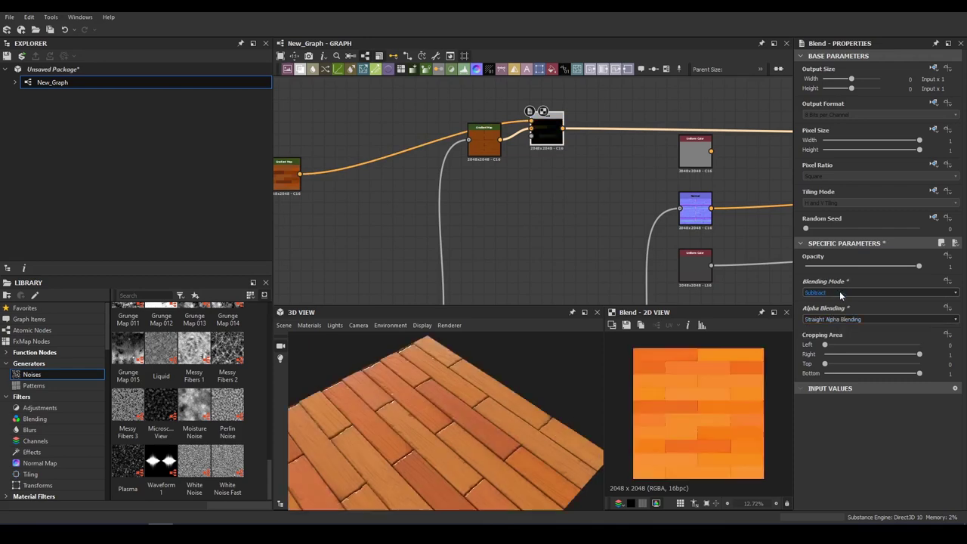
{"action": "left_click_drag", "start_coordinate": [919, 266], "coordinate": [848, 266]}
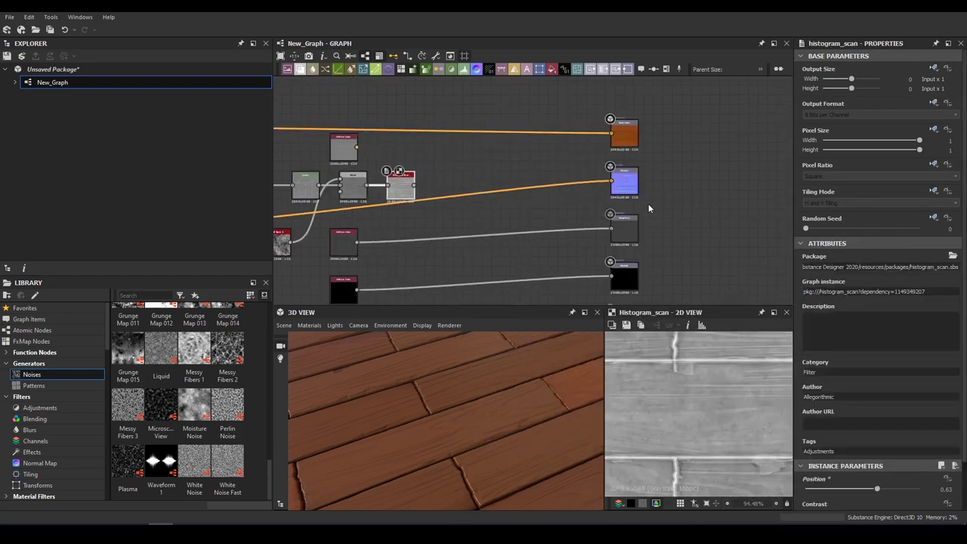
- Drop the Histogram Scan Position from 0.63 to 0.4, then orbit the plank preview
{"action": "left_click_drag", "start_coordinate": [877, 488], "coordinate": [851, 488]}
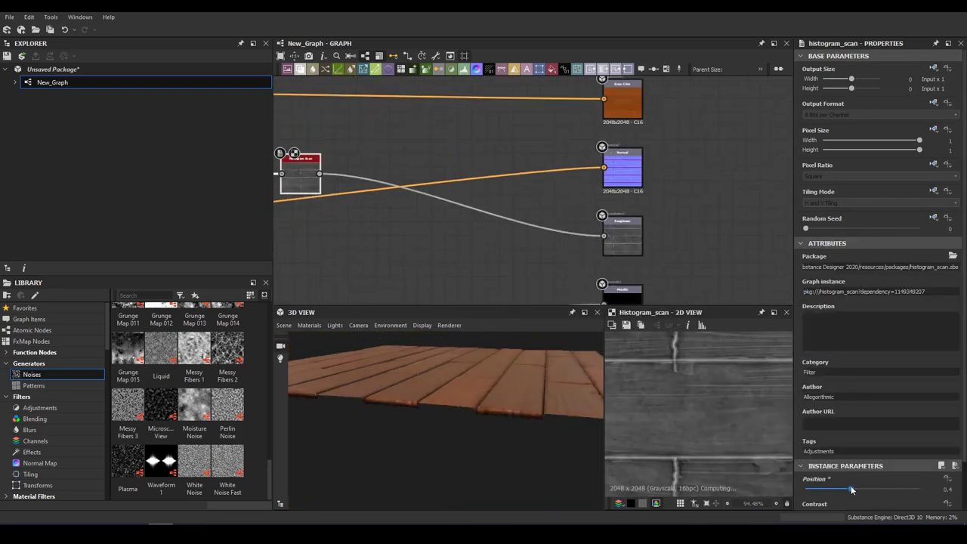
{"action": "left_click_drag", "start_coordinate": [576, 409], "coordinate": [509, 405]}
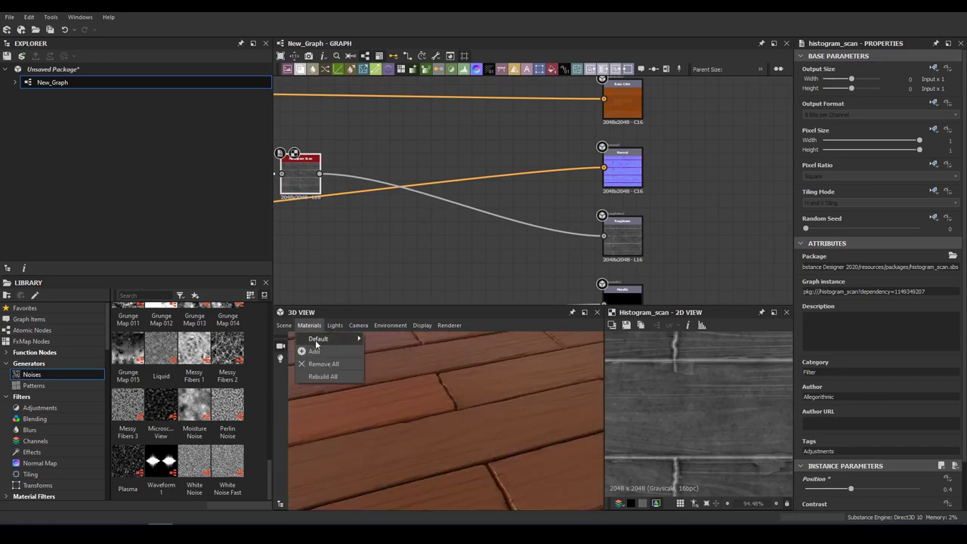
{"action": "left_click", "coordinate": [318, 339]}
{"action": "left_click_drag", "start_coordinate": [353, 408], "coordinate": [407, 396]}
{"action": "scroll", "coordinate": [406, 396], "scroll_direction": "up", "scroll_amount": 3}
{"action": "scroll", "coordinate": [378, 196], "scroll_direction": "down", "scroll_amount": 2}
{"action": "middle_click_drag", "start_coordinate": [276, 198], "coordinate": [606, 198]}
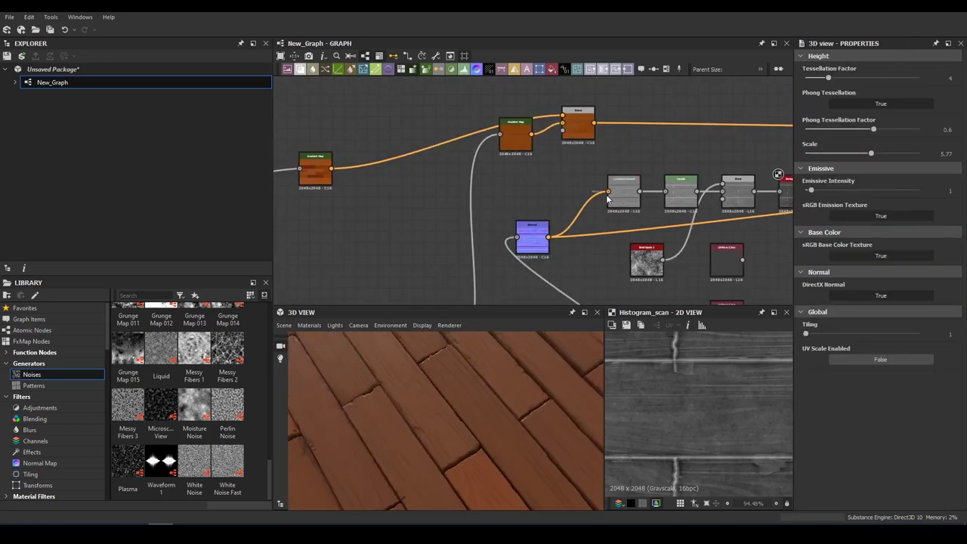
{"action": "scroll", "coordinate": [606, 198], "scroll_direction": "down", "scroll_amount": 2}
- Add Curvature Sobel from the Normal node, followed by a Gradient Map darkening the edge mask
{"action": "scroll", "coordinate": [584, 169], "scroll_direction": "up", "scroll_amount": 3}
{"action": "key", "text": "space"}
{"action": "type", "text": "cu"}
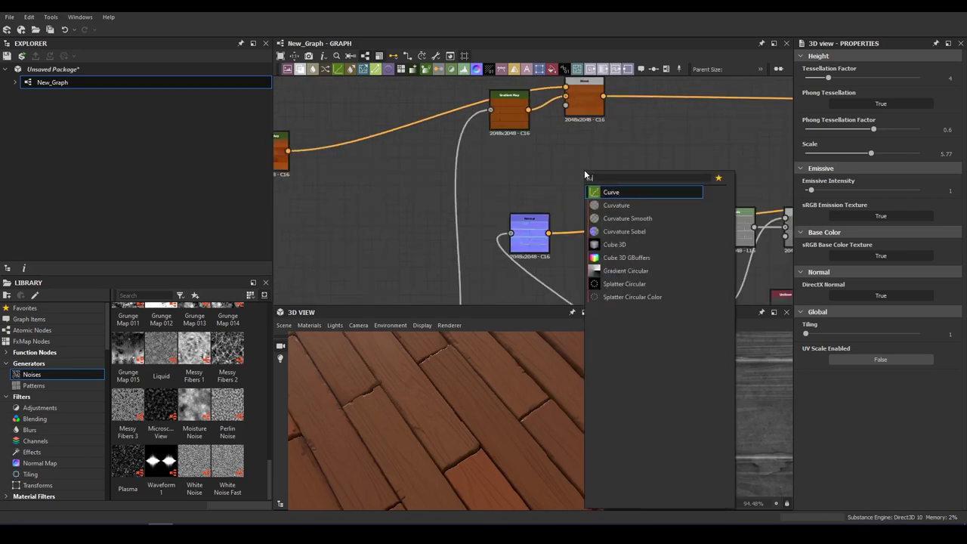
{"action": "key", "text": "Down"}
{"action": "key", "text": "Down"}
{"action": "key", "text": "Down"}
{"action": "key", "text": "Return"}
{"action": "key", "text": "space"}
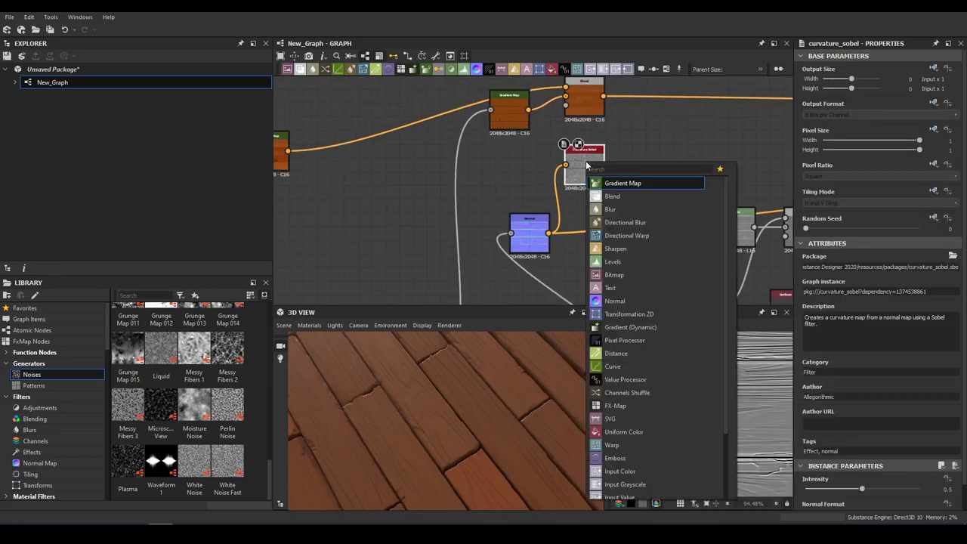
{"action": "type", "text": "gradient m"}
{"action": "key", "text": "Return"}
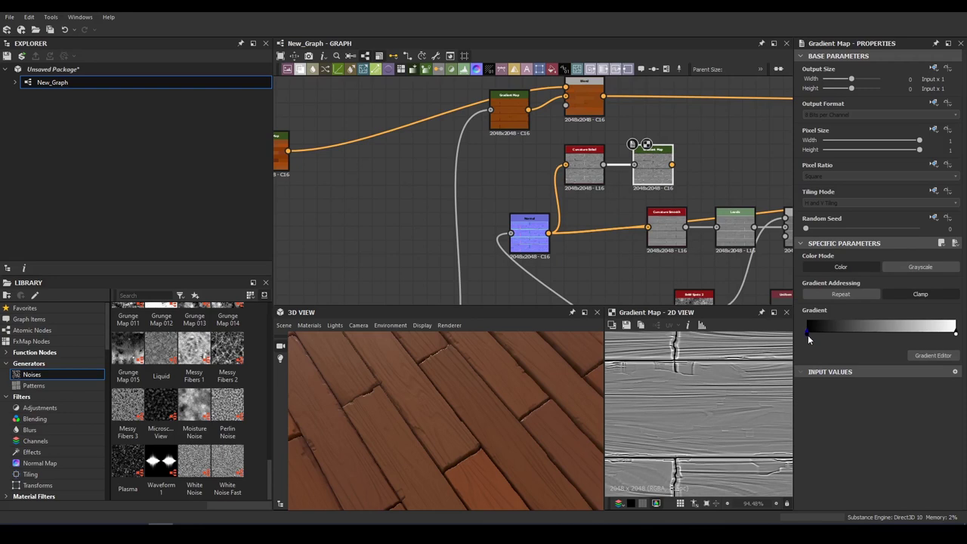
{"action": "left_click_drag", "start_coordinate": [808, 333], "coordinate": [907, 333]}
- Feed the edge mask into the colour Blend node set to Add (Linear Dodge)
{"action": "mouse_move", "coordinate": [650, 112]}
{"action": "middle_mouse_down"}
{"action": "mouse_move", "coordinate": [586, 145]}
{"action": "mouse_move", "coordinate": [471, 135]}
{"action": "middle_mouse_up"}
{"action": "left_click", "coordinate": [521, 130]}
{"action": "left_click_drag", "start_coordinate": [696, 123], "coordinate": [596, 121]}
{"action": "left_click_drag", "start_coordinate": [494, 189], "coordinate": [579, 115]}
{"action": "scroll", "coordinate": [824, 294], "scroll_direction": "down", "scroll_amount": 1}
{"action": "scroll", "coordinate": [823, 294], "scroll_direction": "down", "scroll_amount": 2}
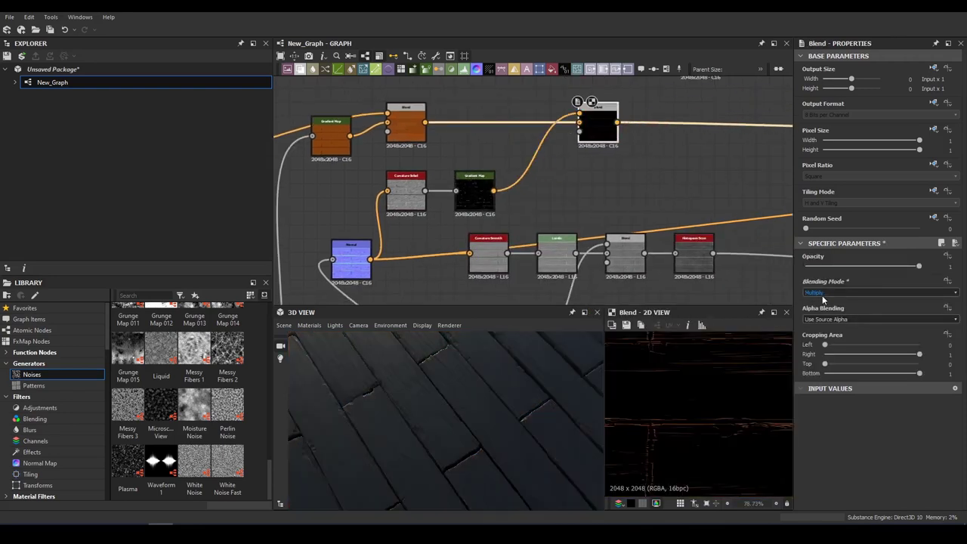
{"action": "scroll", "coordinate": [823, 294], "scroll_direction": "up", "scroll_amount": 2}
{"action": "left_click", "coordinate": [817, 266]}
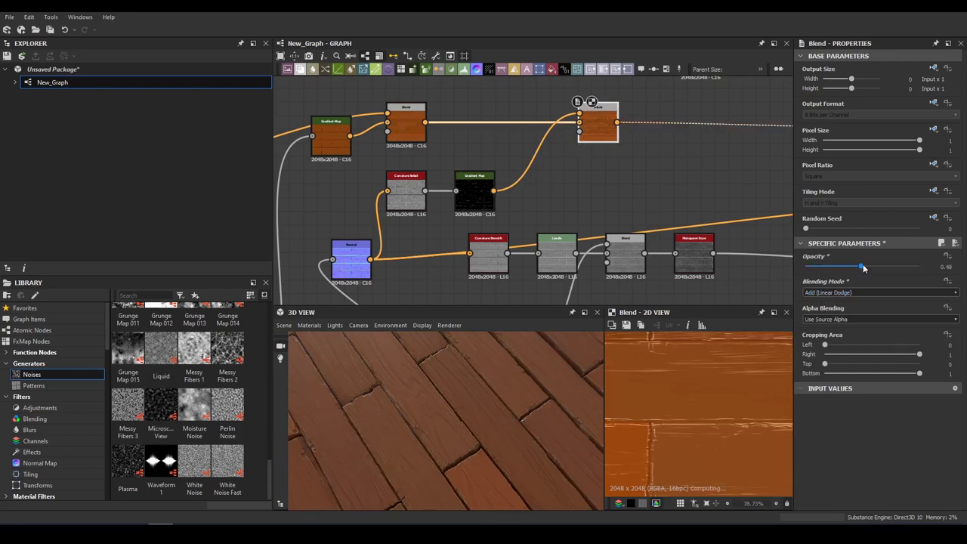
{"action": "left_click_drag", "start_coordinate": [862, 266], "coordinate": [866, 266]}
{"action": "scroll", "coordinate": [701, 392], "scroll_direction": "down", "scroll_amount": 2}
- Make the edge mask a hard black-and-white cutoff and set the blend opacity to 0.1
{"action": "left_click", "coordinate": [474, 195]}
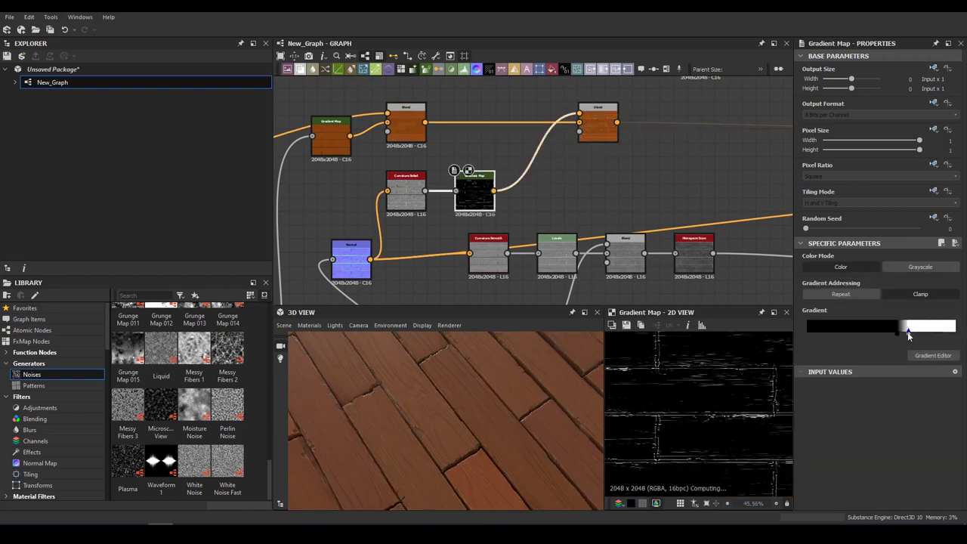
{"action": "left_click_drag", "start_coordinate": [907, 332], "coordinate": [901, 332]}
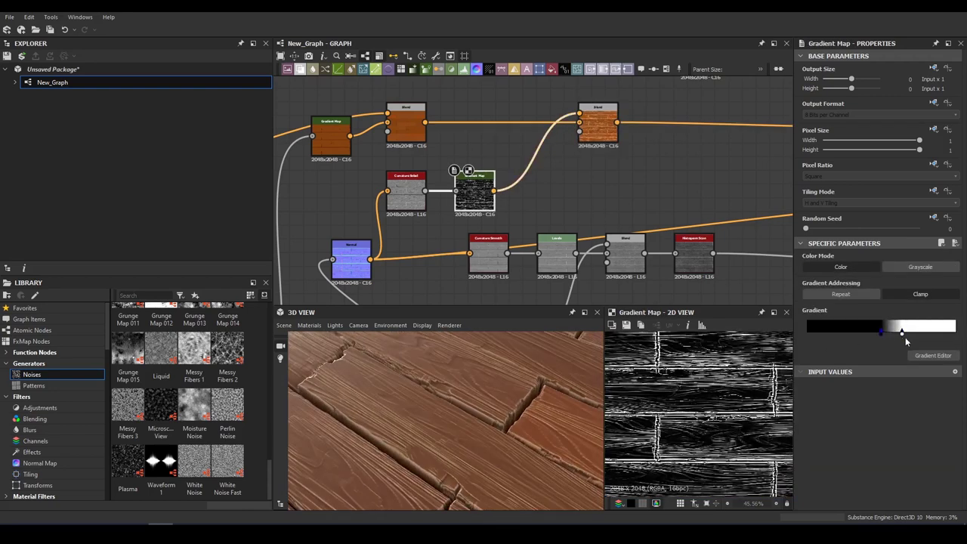
{"action": "left_click_drag", "start_coordinate": [928, 332], "coordinate": [895, 335]}
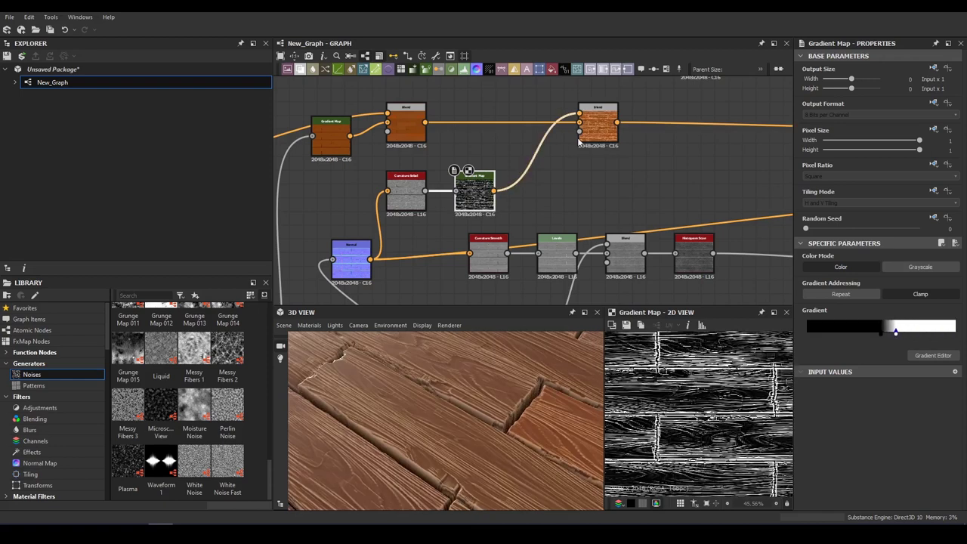
{"action": "left_click", "coordinate": [597, 121]}
{"action": "left_click", "coordinate": [812, 269]}
{"action": "left_click_drag", "start_coordinate": [812, 268], "coordinate": [817, 266]}
{"action": "left_click_drag", "start_coordinate": [529, 347], "coordinate": [457, 426]}
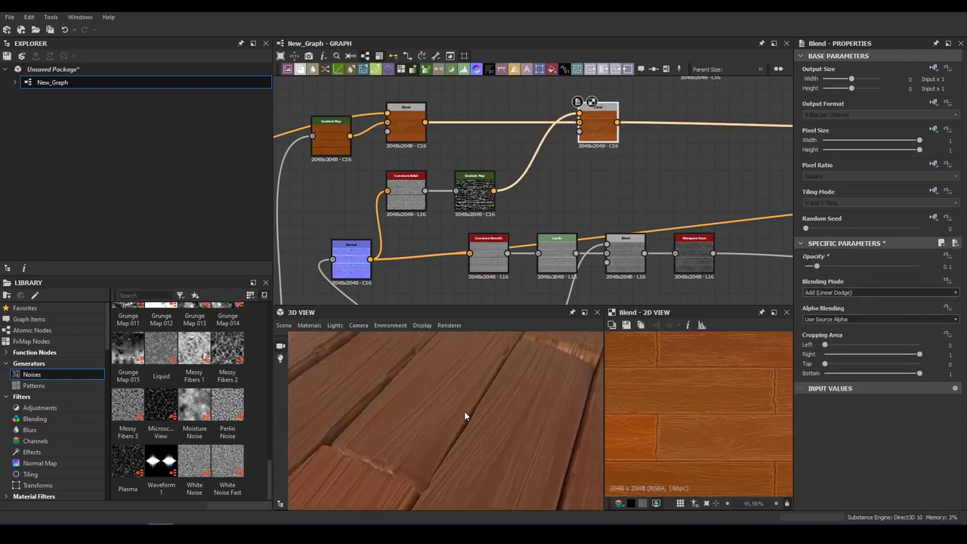
{"action": "scroll", "coordinate": [457, 431], "scroll_direction": "down", "scroll_amount": 5}
{"action": "scroll", "coordinate": [611, 160], "scroll_direction": "down", "scroll_amount": 3}
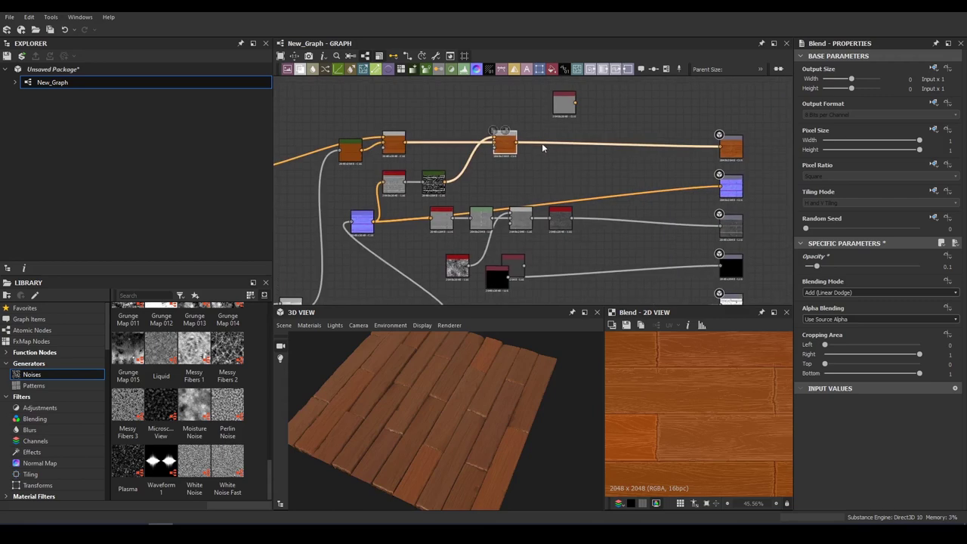
- Set the tile generator to X Amount 3, Scale 1.33, Scale Random 0.24, Luminance Random 0.84, Rotation Random 0.01
{"action": "mouse_move", "coordinate": [453, 163]}
{"action": "middle_mouse_down"}
{"action": "mouse_move", "coordinate": [484, 188]}
{"action": "mouse_move", "coordinate": [324, 210]}
{"action": "middle_mouse_up"}
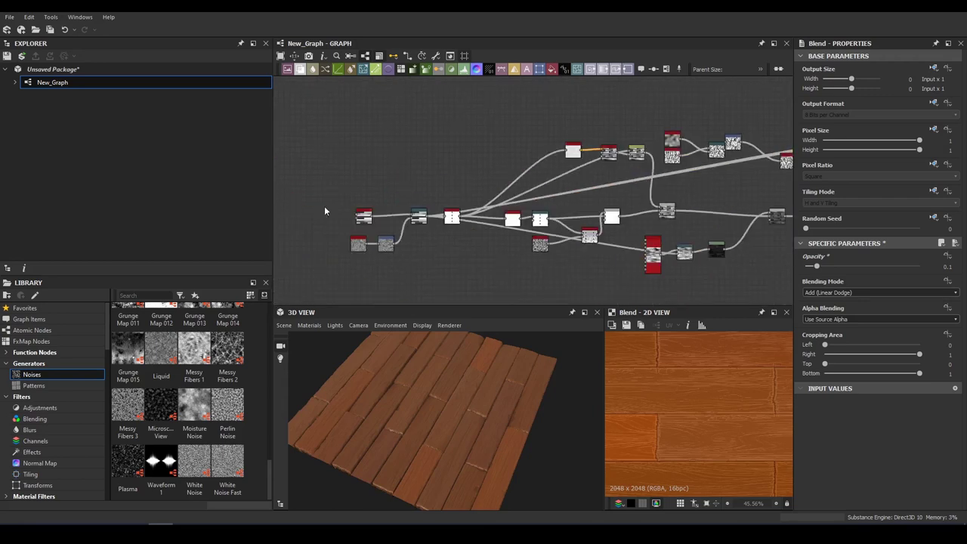
{"action": "left_click", "coordinate": [371, 222]}
{"action": "scroll", "coordinate": [371, 222], "scroll_direction": "up", "scroll_amount": 3}
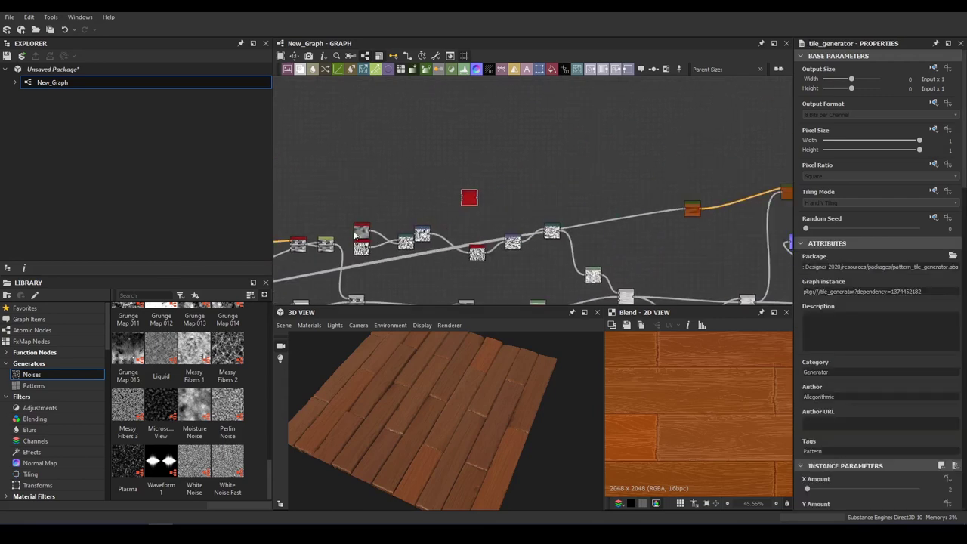
{"action": "scroll", "coordinate": [888, 440], "scroll_direction": "down", "scroll_amount": 5}
{"action": "scroll", "coordinate": [888, 435], "scroll_direction": "down", "scroll_amount": 7}
{"action": "scroll", "coordinate": [834, 336], "scroll_direction": "up", "scroll_amount": 3}
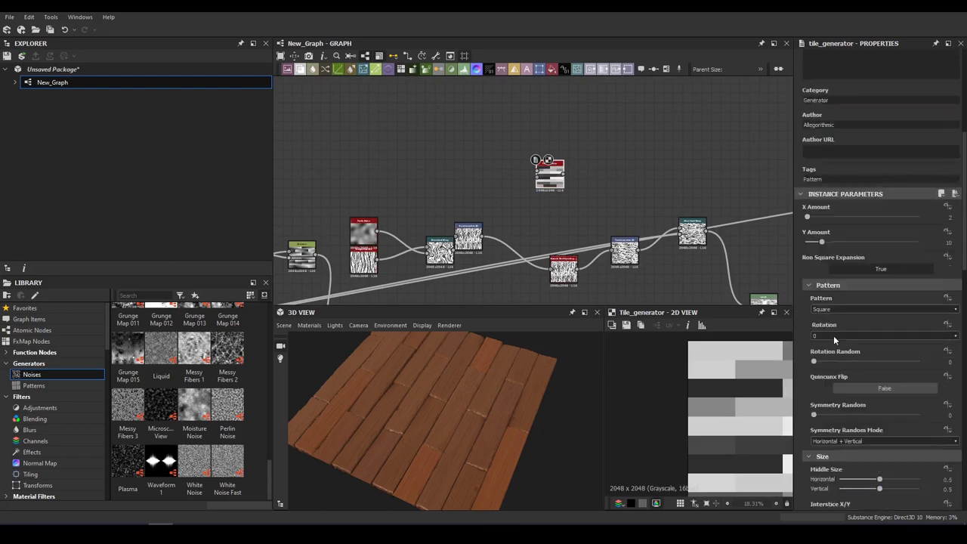
{"action": "scroll", "coordinate": [808, 248], "scroll_direction": "up", "scroll_amount": 1}
{"action": "left_click_drag", "start_coordinate": [810, 248], "coordinate": [831, 249]}
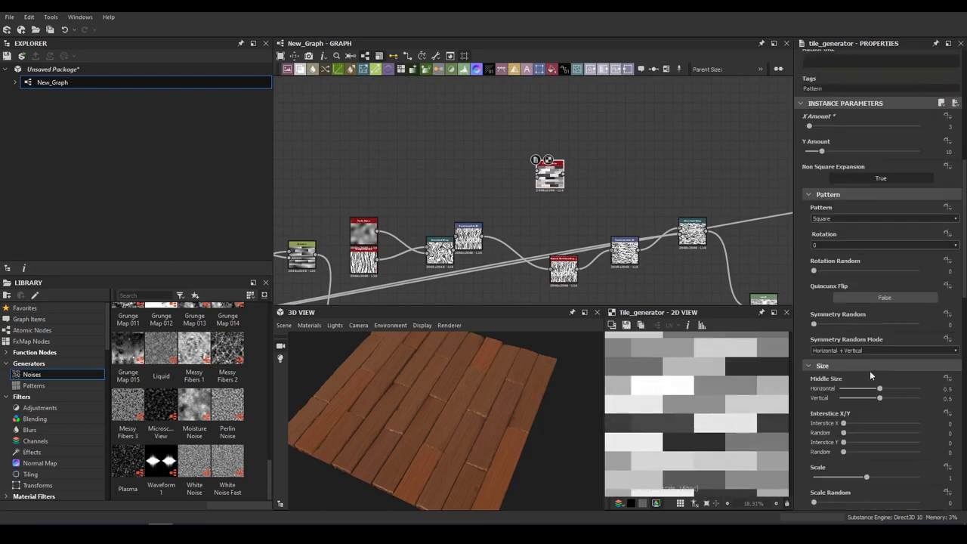
{"action": "scroll", "coordinate": [869, 370], "scroll_direction": "down", "scroll_amount": 8}
{"action": "left_click_drag", "start_coordinate": [814, 292], "coordinate": [844, 293]}
{"action": "scroll", "coordinate": [868, 226], "scroll_direction": "down", "scroll_amount": 3}
{"action": "left_click_drag", "start_coordinate": [868, 143], "coordinate": [882, 144]}
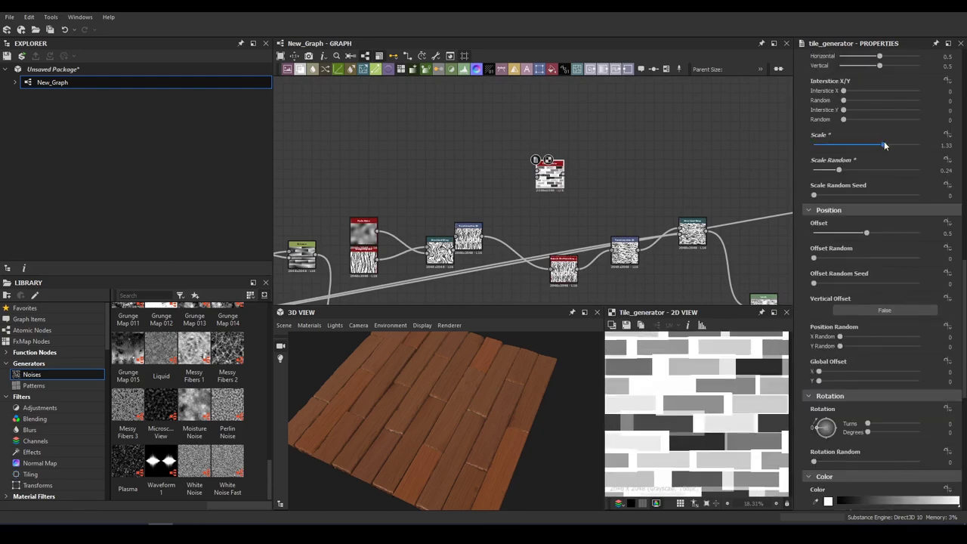
{"action": "scroll", "coordinate": [871, 198], "scroll_direction": "down", "scroll_amount": 8}
{"action": "scroll", "coordinate": [829, 429], "scroll_direction": "up", "scroll_amount": 1}
{"action": "scroll", "coordinate": [826, 276], "scroll_direction": "up", "scroll_amount": 5}
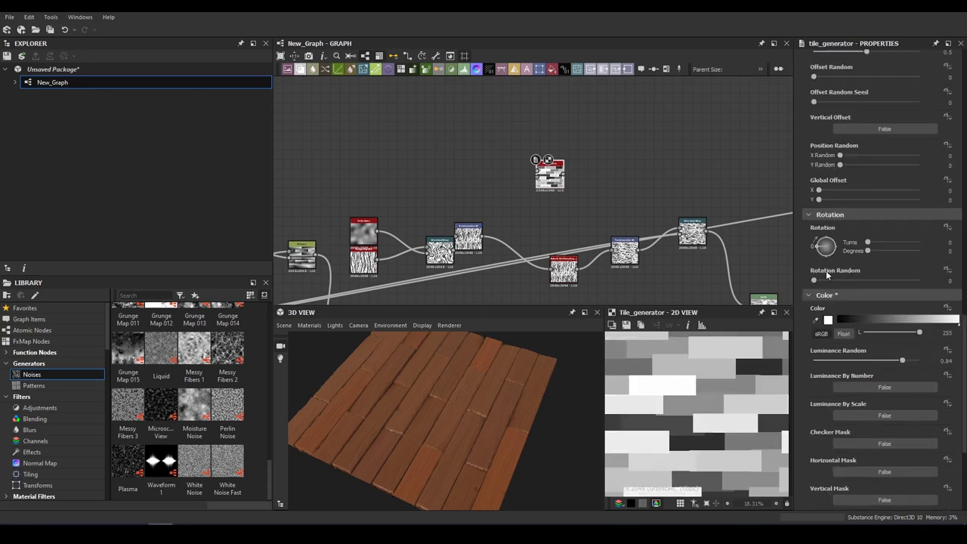
{"action": "scroll", "coordinate": [551, 172], "scroll_direction": "up", "scroll_amount": 2}
{"action": "middle_click_drag", "start_coordinate": [574, 181], "coordinate": [520, 127]}
- Add a Directional Warp after the tile generator, plus Creased noise with a Transformation 2D
{"action": "left_click_drag", "start_coordinate": [527, 108], "coordinate": [497, 123]}
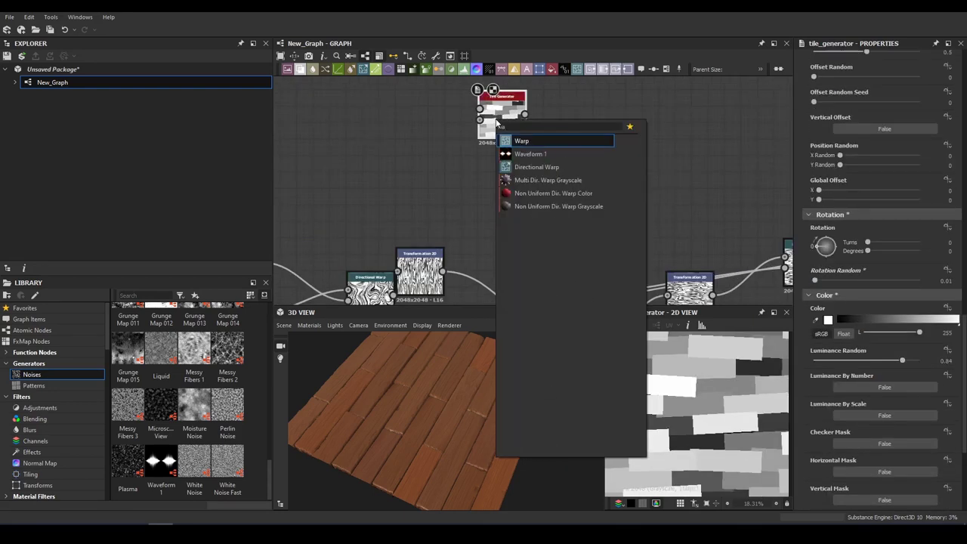
{"action": "left_click", "coordinate": [529, 154]}
{"action": "key", "text": "space"}
{"action": "type", "text": "crease"}
{"action": "key", "text": "Return"}
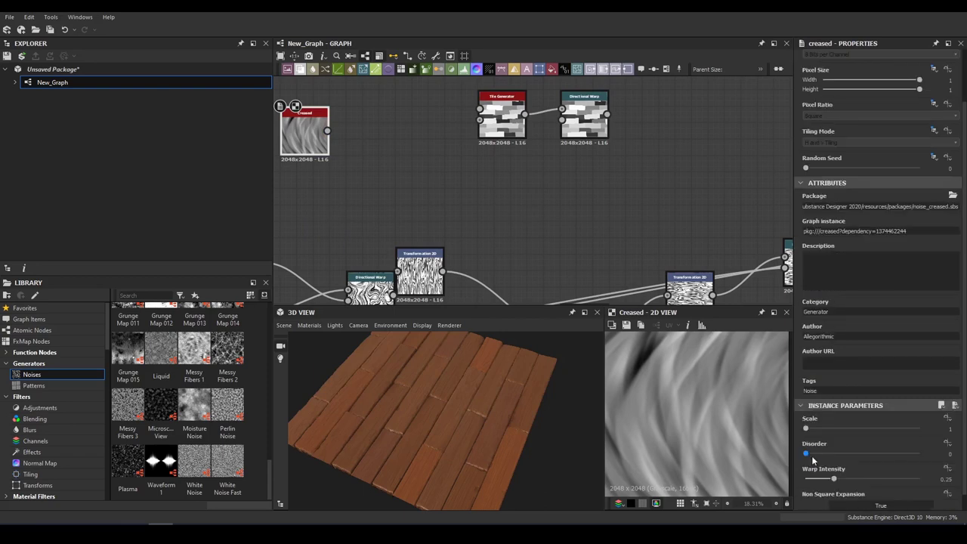
{"action": "key", "text": "space"}
{"action": "left_click", "coordinate": [351, 280]}
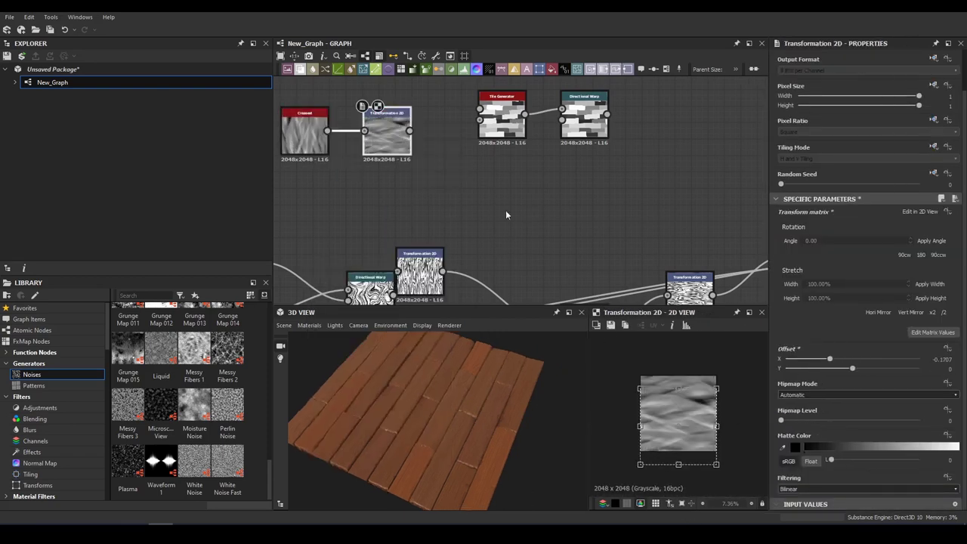
- Insert a Slope Blur Grayscale after the tile generator, driven by Creased, with lowered intensity
{"action": "scroll", "coordinate": [503, 151], "scroll_direction": "up", "scroll_amount": 2}
{"action": "left_click", "coordinate": [632, 126]}
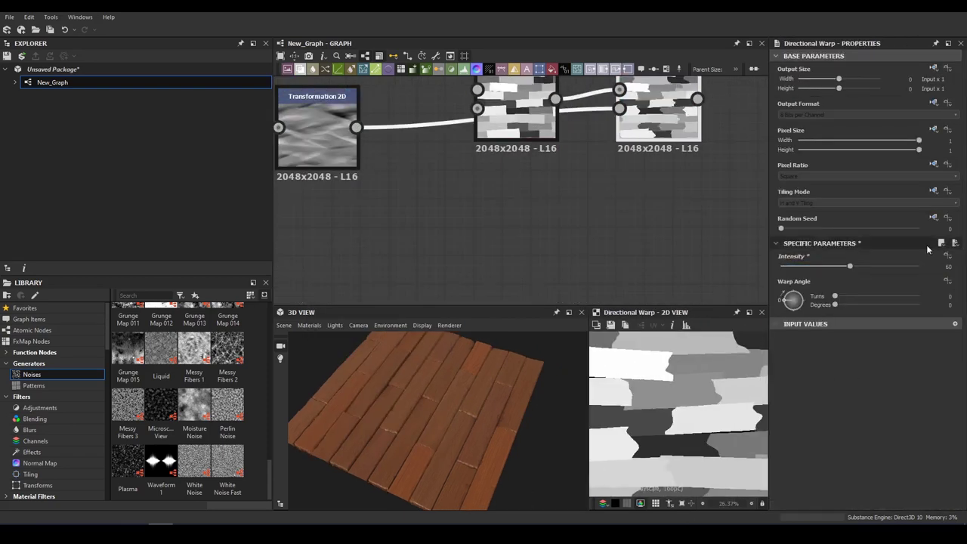
{"action": "left_click_drag", "start_coordinate": [658, 113], "coordinate": [658, 217]}
{"action": "key", "text": "space"}
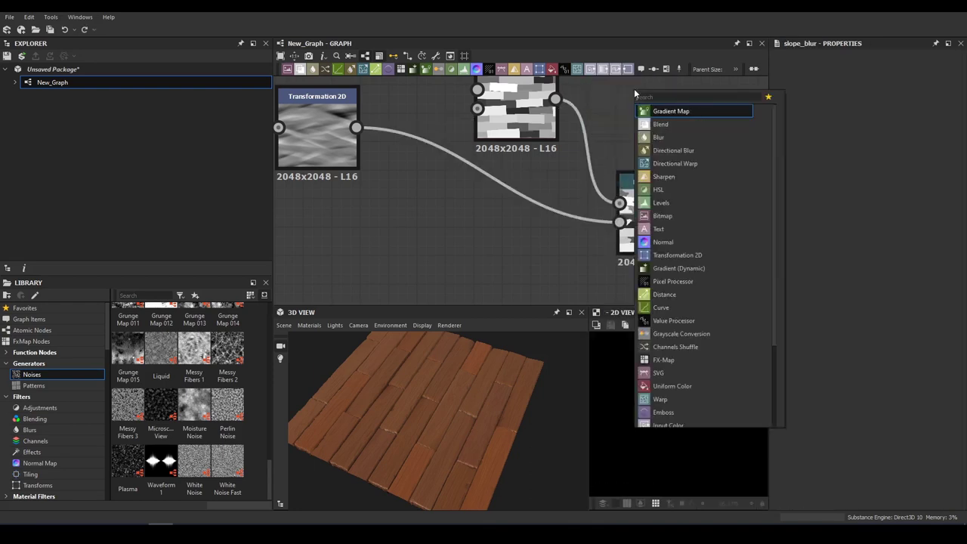
{"action": "left_click", "coordinate": [656, 120]}
{"action": "middle_click_drag", "start_coordinate": [657, 120], "coordinate": [486, 172]}
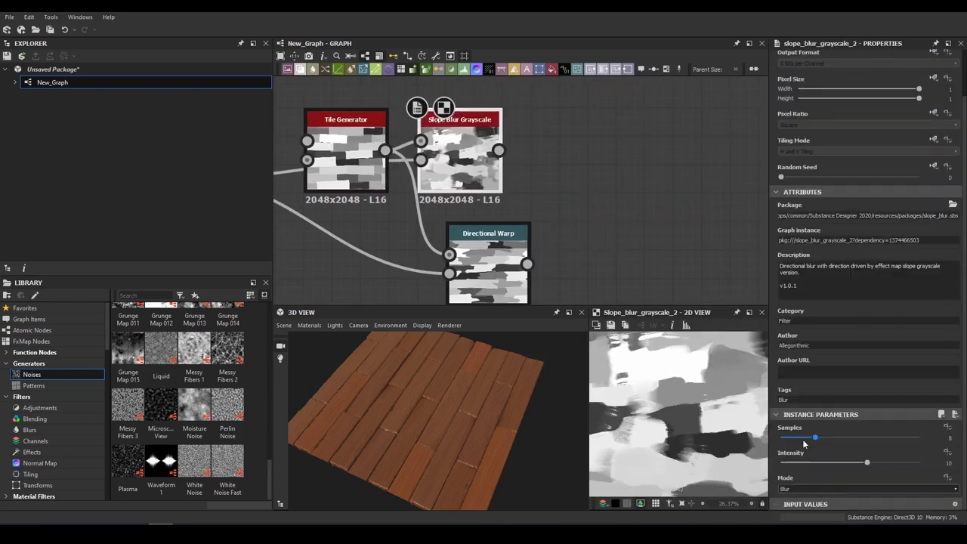
{"action": "left_click_drag", "start_coordinate": [824, 463], "coordinate": [806, 463]}
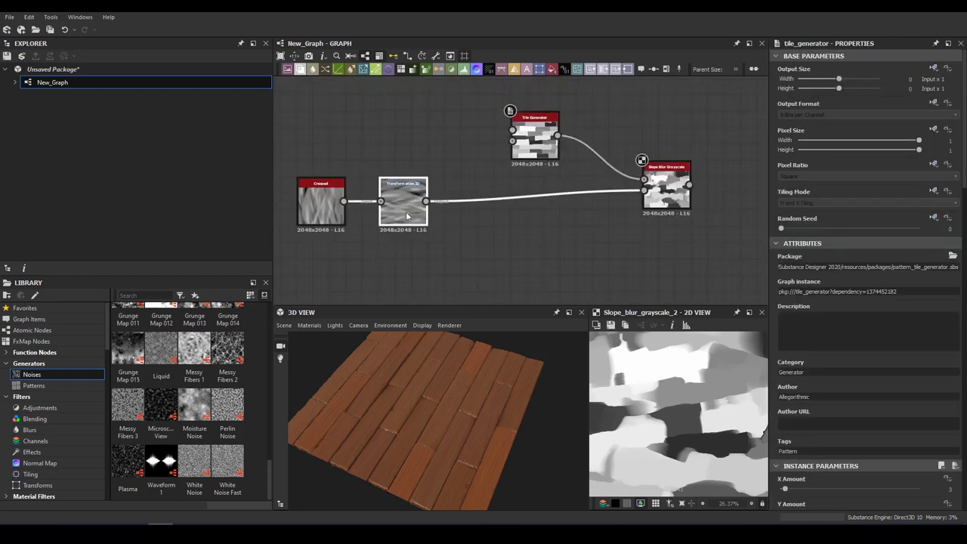
{"action": "left_click", "coordinate": [407, 217]}
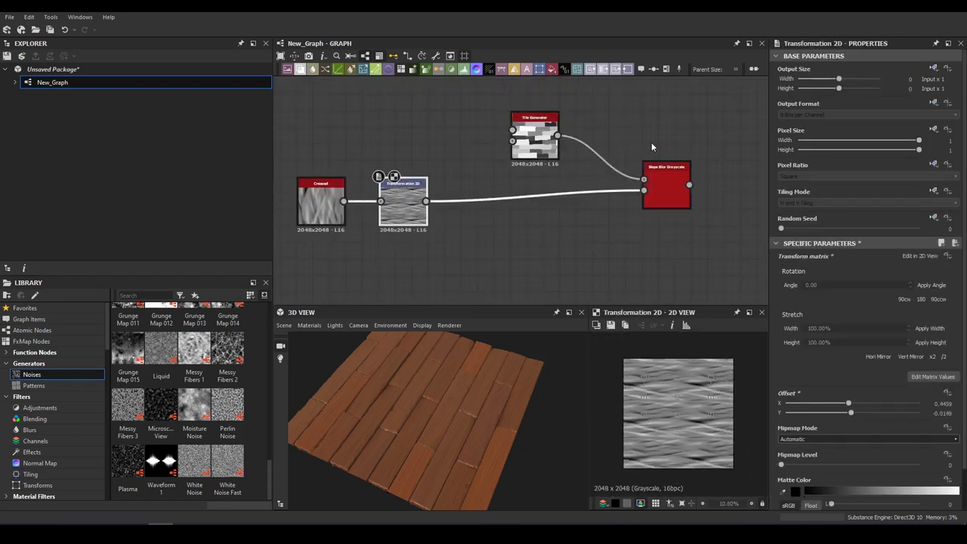
{"action": "left_click", "coordinate": [665, 180]}
{"action": "scroll", "coordinate": [792, 471], "scroll_direction": "down", "scroll_amount": 1}
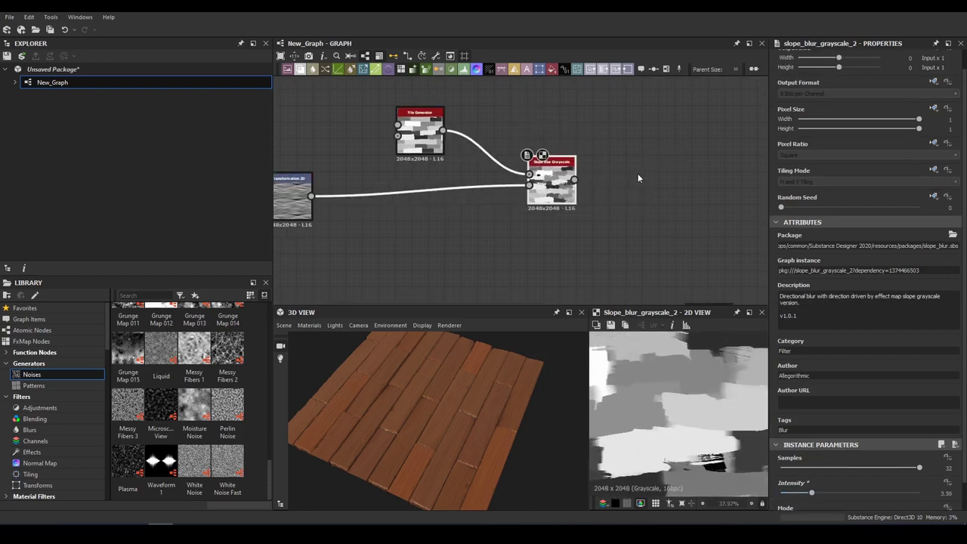
{"action": "middle_click_drag", "start_coordinate": [638, 178], "coordinate": [532, 170]}
- Add a Gradient Map after the slope blur and blend it over the planks in Switch mode at faint opacity
{"action": "key", "text": "g"}
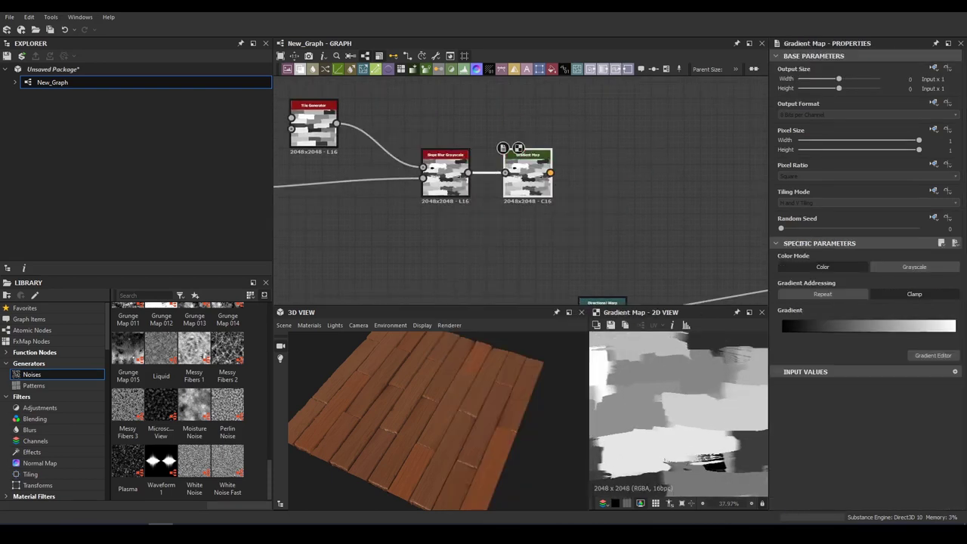
{"action": "left_click", "coordinate": [931, 355]}
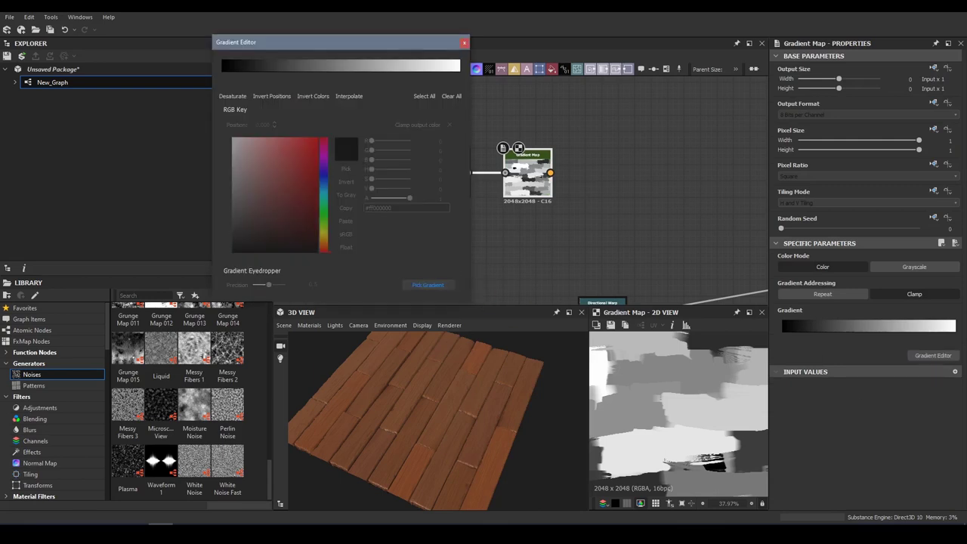
{"action": "scroll", "coordinate": [395, 195], "scroll_direction": "down", "scroll_amount": 3}
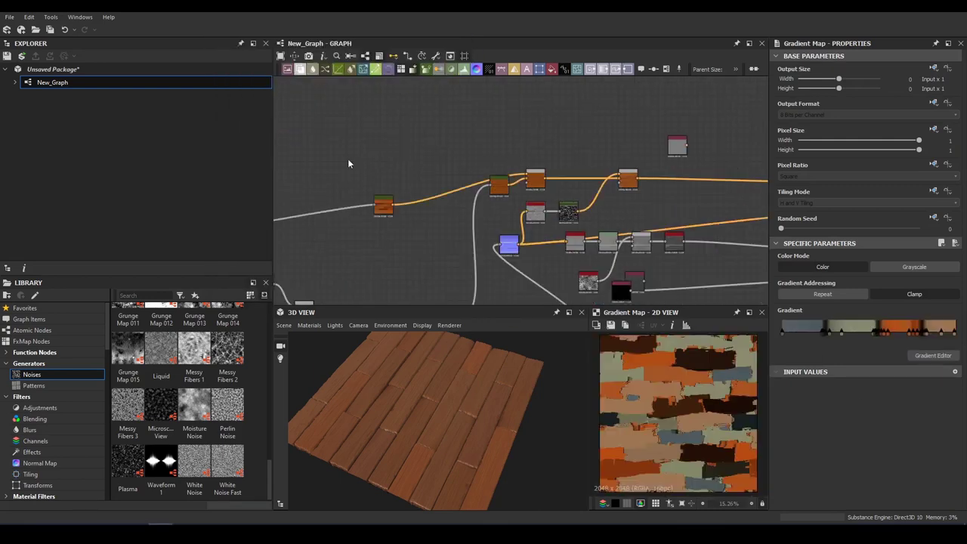
{"action": "key", "text": "space"}
{"action": "left_click", "coordinate": [563, 214]}
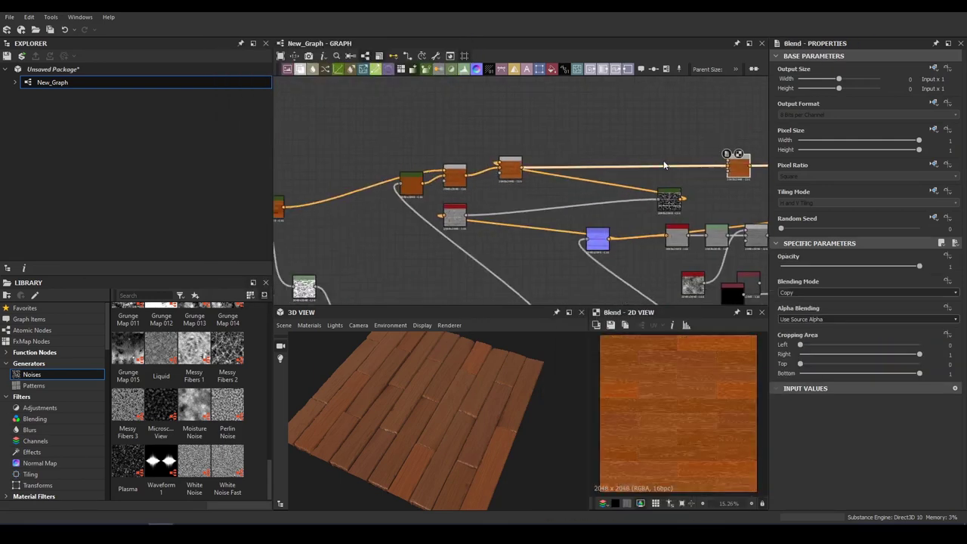
{"action": "key", "text": "space"}
{"action": "key", "text": "Return"}
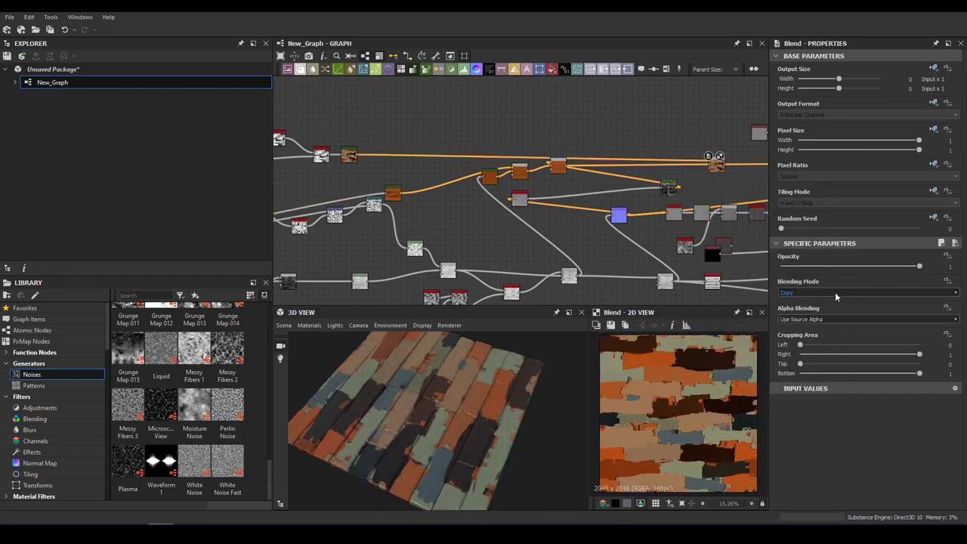
{"action": "scroll", "coordinate": [835, 295], "scroll_direction": "down", "scroll_amount": 7}
{"action": "left_click", "coordinate": [787, 269]}
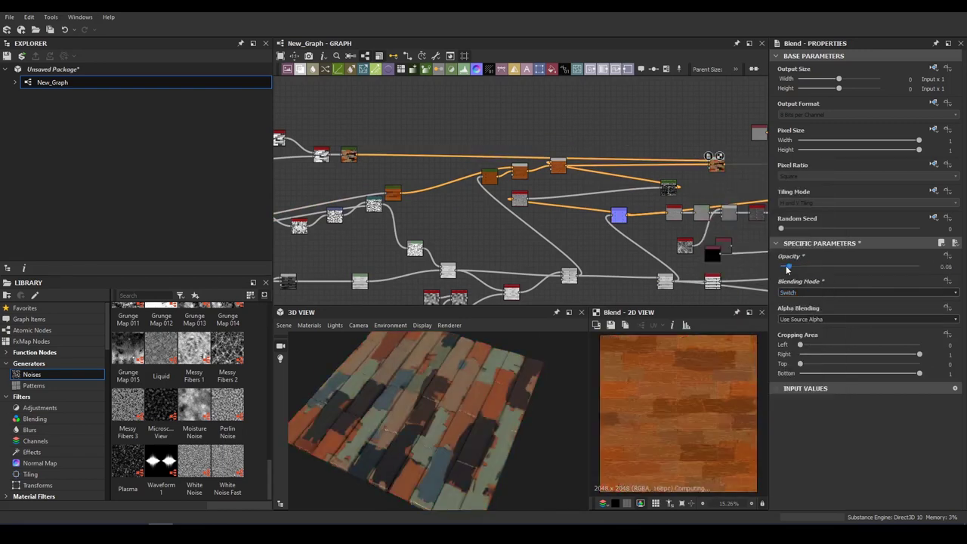
{"action": "left_click_drag", "start_coordinate": [787, 268], "coordinate": [793, 266]}
- Insert a Warp node and set the Directional Warp to intensity 120 and angle 0.45 turns
{"action": "mouse_move", "coordinate": [494, 181]}
{"action": "middle_mouse_down"}
{"action": "mouse_move", "coordinate": [562, 177]}
{"action": "mouse_move", "coordinate": [753, 91]}
{"action": "middle_mouse_up"}
{"action": "key", "text": "space"}
{"action": "left_click", "coordinate": [562, 178]}
{"action": "middle_click_drag", "start_coordinate": [725, 226], "coordinate": [660, 193]}
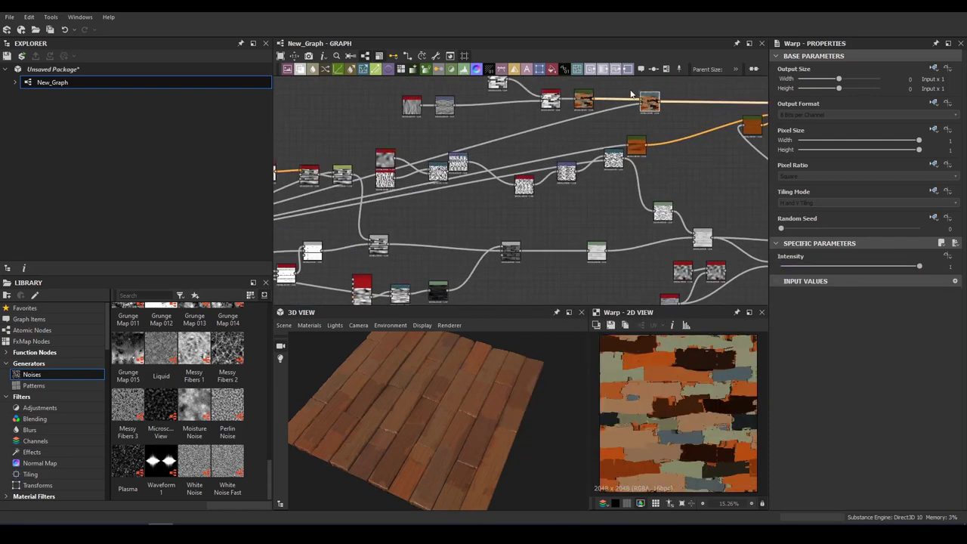
{"action": "left_click", "coordinate": [632, 109]}
{"action": "middle_click_drag", "start_coordinate": [680, 113], "coordinate": [474, 200]}
{"action": "left_click_drag", "start_coordinate": [850, 266], "coordinate": [919, 266]}
{"action": "left_click_drag", "start_coordinate": [835, 296], "coordinate": [872, 296]}
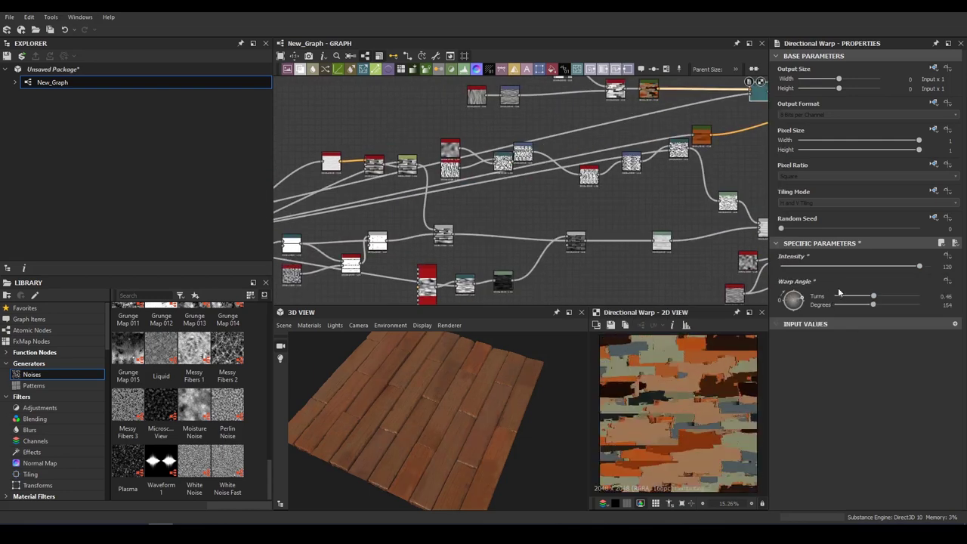
- Lower the colour Blend opacity to 0.12 and tidy the node layout
{"action": "scroll", "coordinate": [408, 430], "scroll_direction": "up", "scroll_amount": 5}
{"action": "scroll", "coordinate": [408, 430], "scroll_direction": "down", "scroll_amount": 5}
{"action": "scroll", "coordinate": [528, 196], "scroll_direction": "up", "scroll_amount": 3}
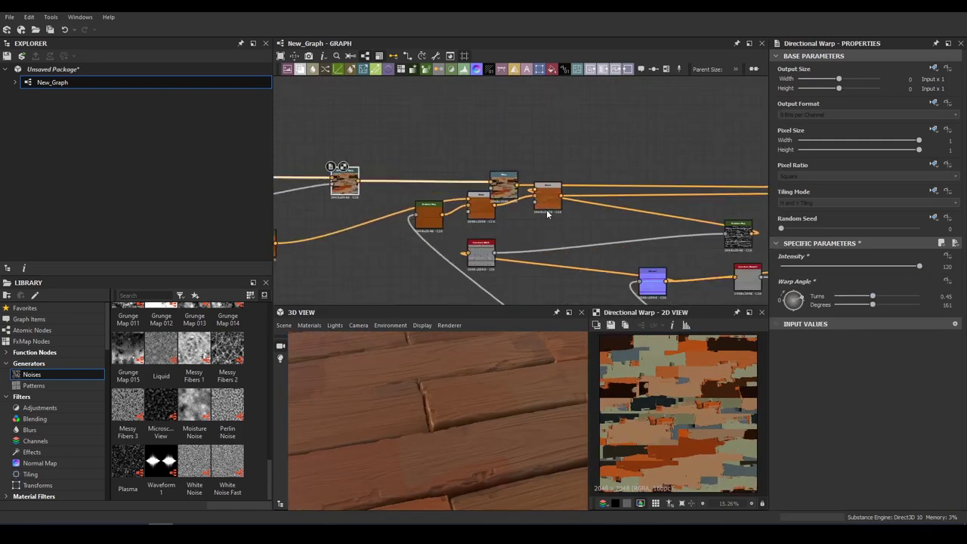
{"action": "left_click", "coordinate": [549, 201]}
{"action": "scroll", "coordinate": [674, 242], "scroll_direction": "up", "scroll_amount": 3}
{"action": "left_click", "coordinate": [674, 242]}
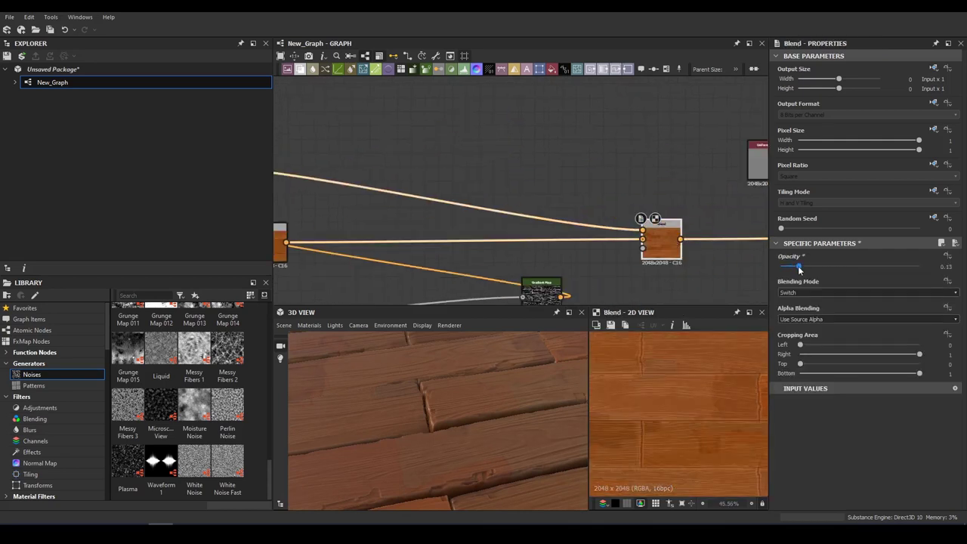
{"action": "left_click_drag", "start_coordinate": [799, 267], "coordinate": [797, 266]}
{"action": "scroll", "coordinate": [497, 227], "scroll_direction": "down", "scroll_amount": 3}
{"action": "left_click_drag", "start_coordinate": [319, 202], "coordinate": [391, 226]}
{"action": "left_click", "coordinate": [443, 175]}
{"action": "left_click_drag", "start_coordinate": [797, 266], "coordinate": [781, 268]}
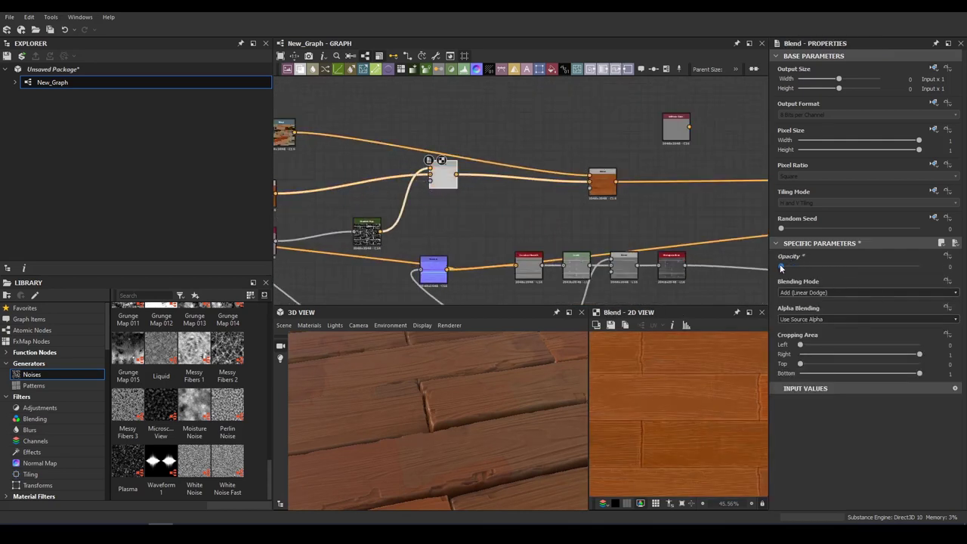
- Add a curvature_sobel node followed by a highpass_grayscale node
{"action": "scroll", "coordinate": [641, 263], "scroll_direction": "down", "scroll_amount": 2}
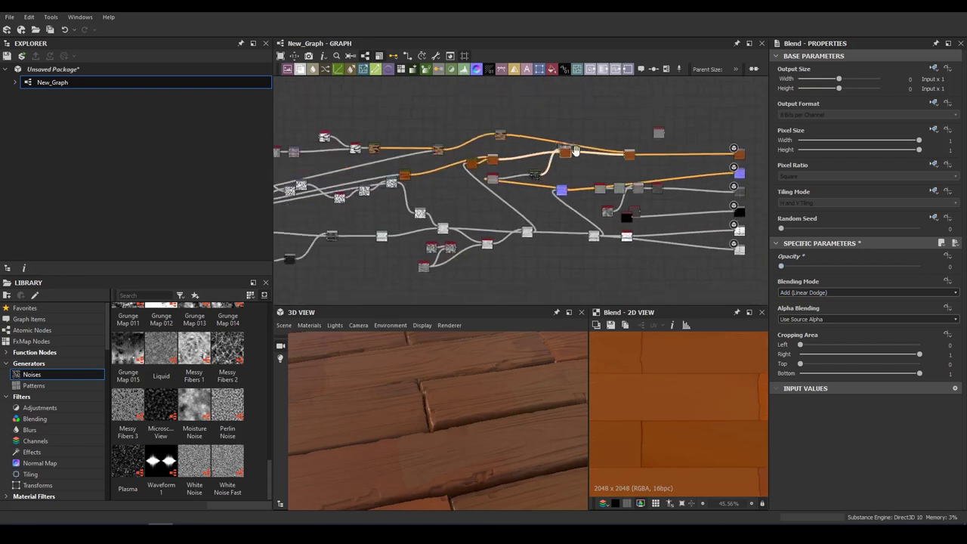
{"action": "key", "text": "space"}
{"action": "key", "text": "Return"}
{"action": "key", "text": "space"}
{"action": "type", "text": "g"}
{"action": "key", "text": "BackSpace"}
{"action": "type", "text": "high"}
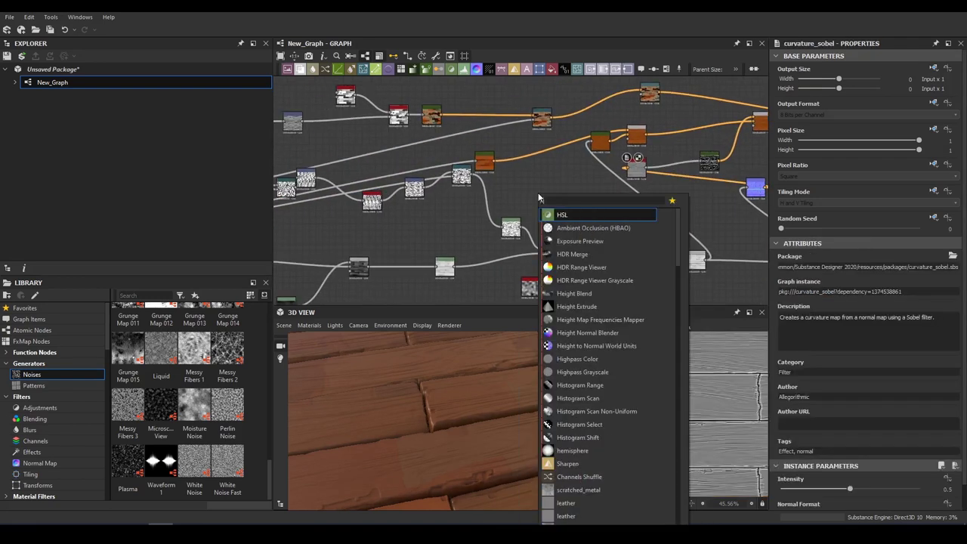
{"action": "left_click", "coordinate": [592, 228]}
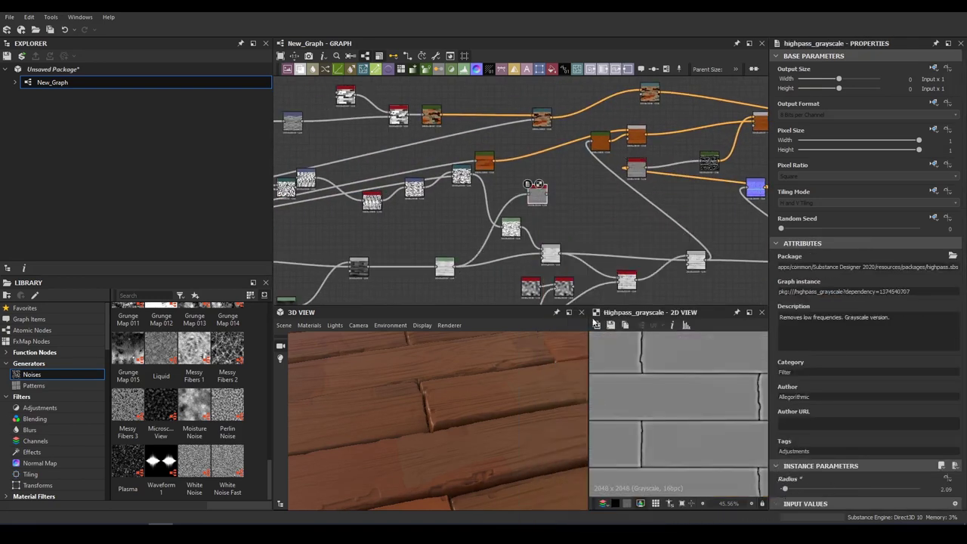
- Add a Gradient Map after the highpass, pushing black ahead of white
{"action": "key", "text": "space"}
{"action": "type", "text": "gr"}
{"action": "key", "text": "Return"}
{"action": "left_click_drag", "start_coordinate": [784, 334], "coordinate": [895, 334]}
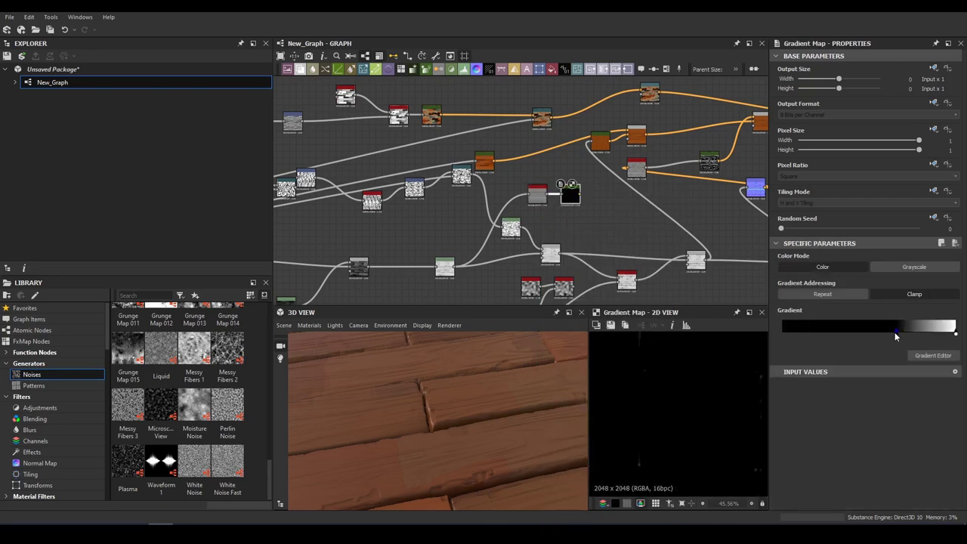
- Link the edge mask into the highlight Blend node and lower its opacity
{"action": "middle_click_drag", "start_coordinate": [756, 174], "coordinate": [576, 222]}
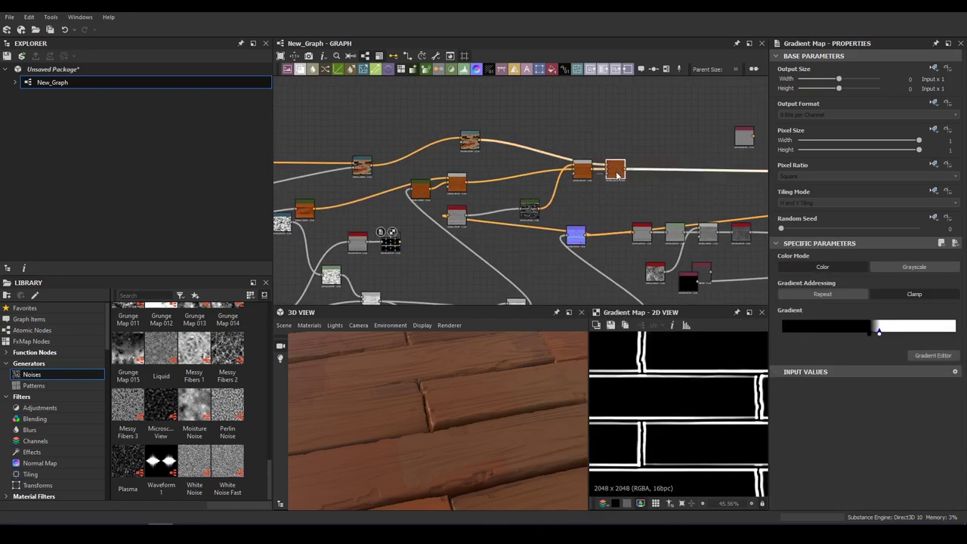
{"action": "left_click", "coordinate": [748, 170]}
{"action": "left_click_drag", "start_coordinate": [538, 212], "coordinate": [739, 173]}
{"action": "scroll", "coordinate": [869, 292], "scroll_direction": "down", "scroll_amount": 1}
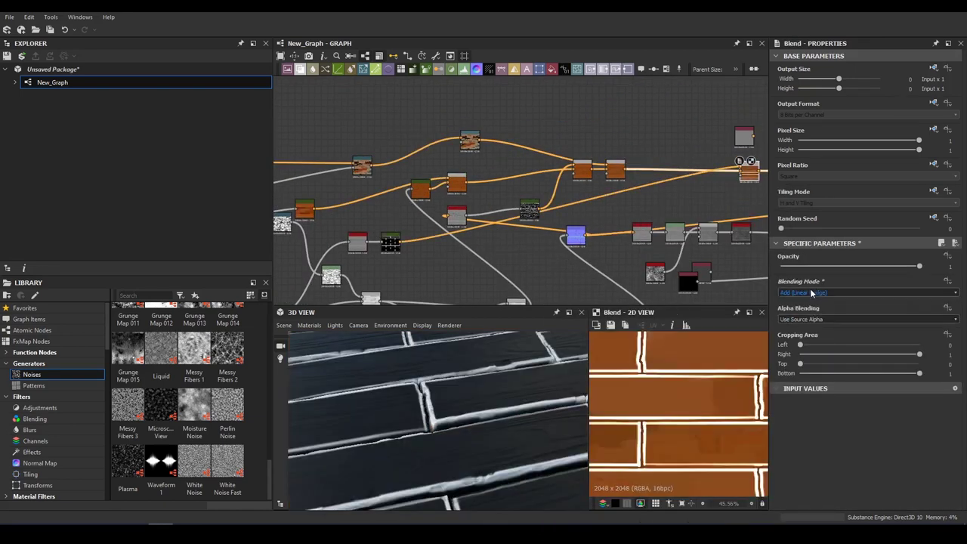
{"action": "left_click_drag", "start_coordinate": [918, 266], "coordinate": [796, 268]}
{"action": "left_click_drag", "start_coordinate": [371, 431], "coordinate": [453, 414]}
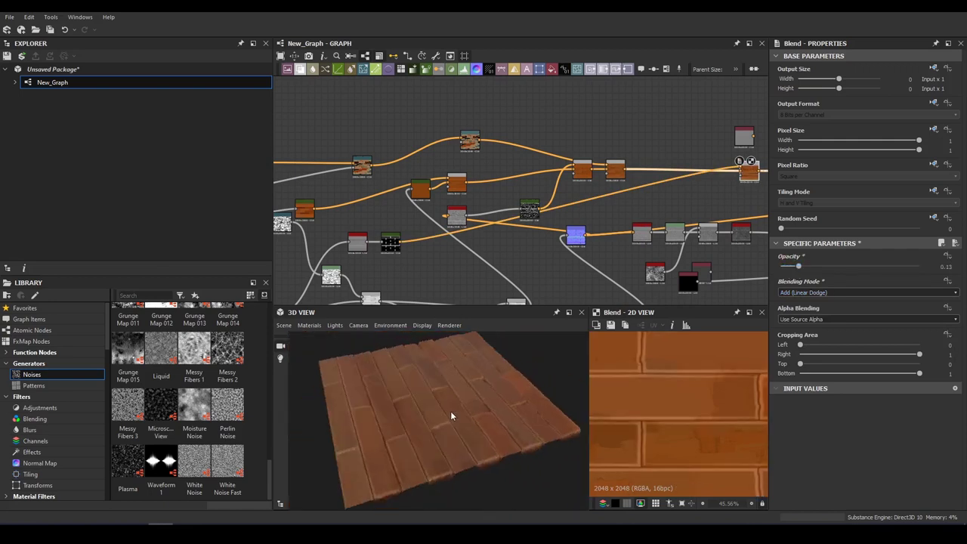
- Branch curvature_smooth and Levels from the normal node, tightening Levels to isolate plank edges
{"action": "scroll", "coordinate": [528, 227], "scroll_direction": "up", "scroll_amount": 2}
{"action": "left_click", "coordinate": [422, 220]}
{"action": "left_click_drag", "start_coordinate": [436, 219], "coordinate": [488, 185]}
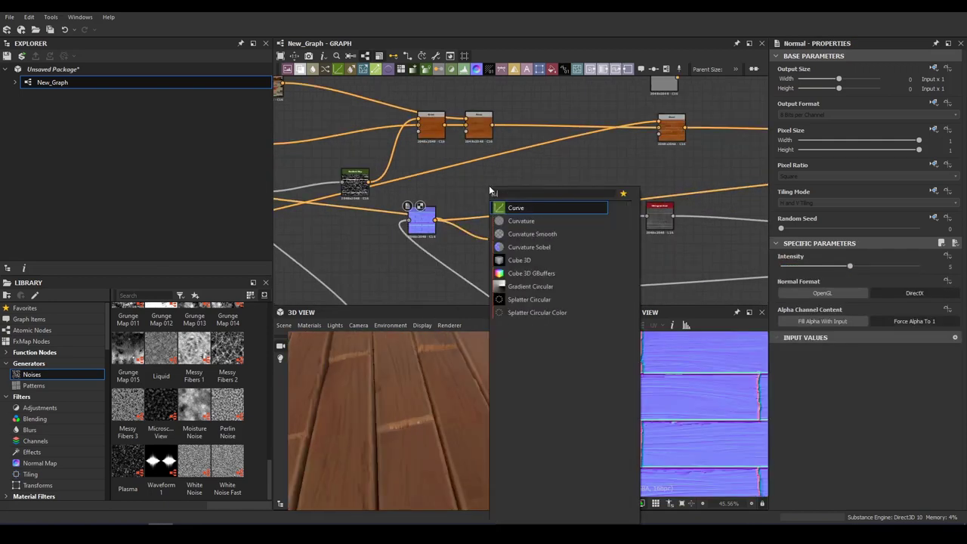
{"action": "left_click", "coordinate": [529, 220]}
{"action": "key", "text": "space"}
{"action": "left_click", "coordinate": [513, 197]}
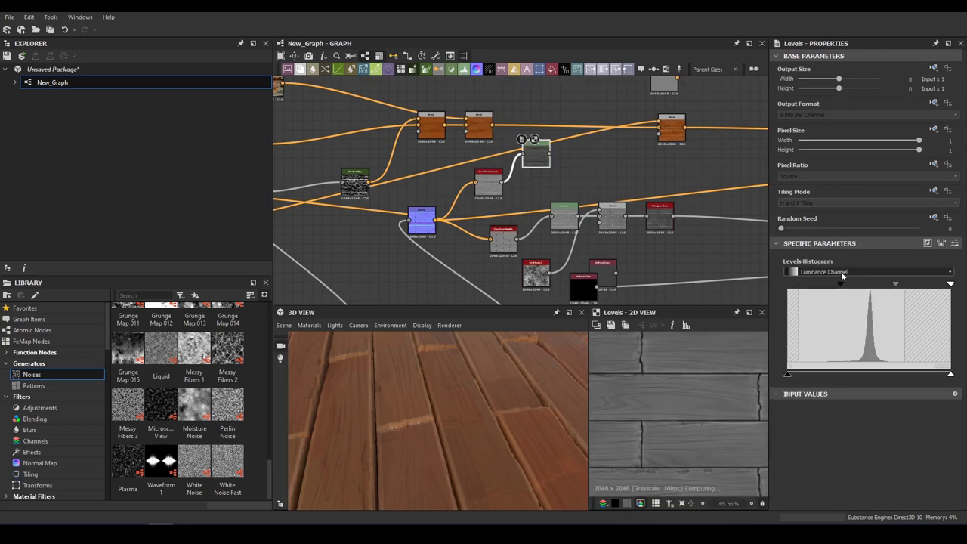
{"action": "middle_click_drag", "start_coordinate": [627, 151], "coordinate": [481, 223]}
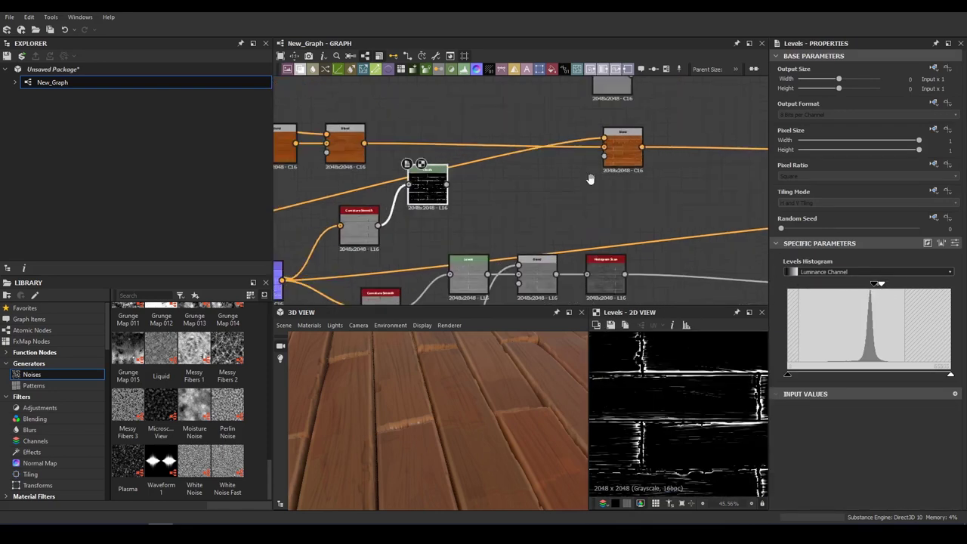
- Add a Gradient Map after Levels, feeding the highlight Blend
{"action": "key", "text": "space"}
{"action": "type", "text": "gr"}
{"action": "left_click", "coordinate": [479, 222]}
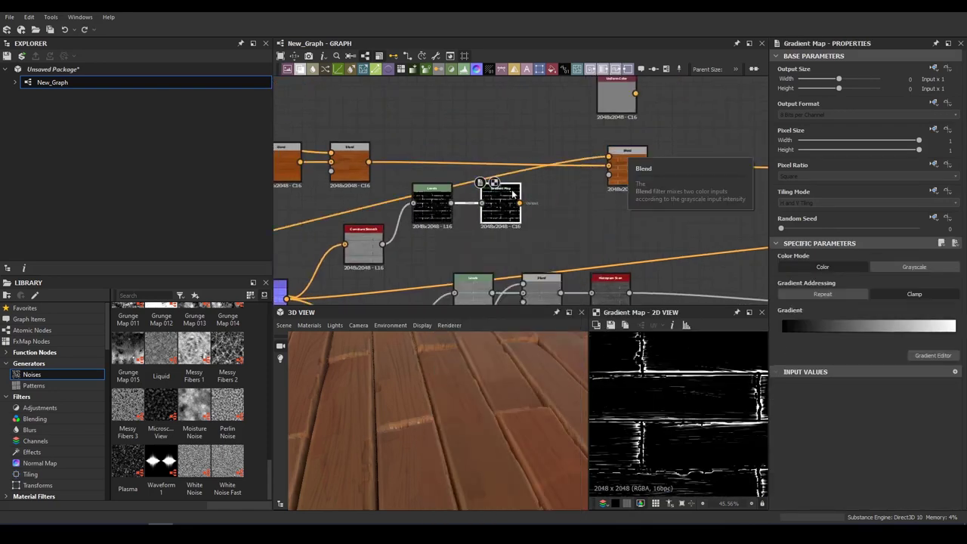
{"action": "left_click", "coordinate": [636, 159]}
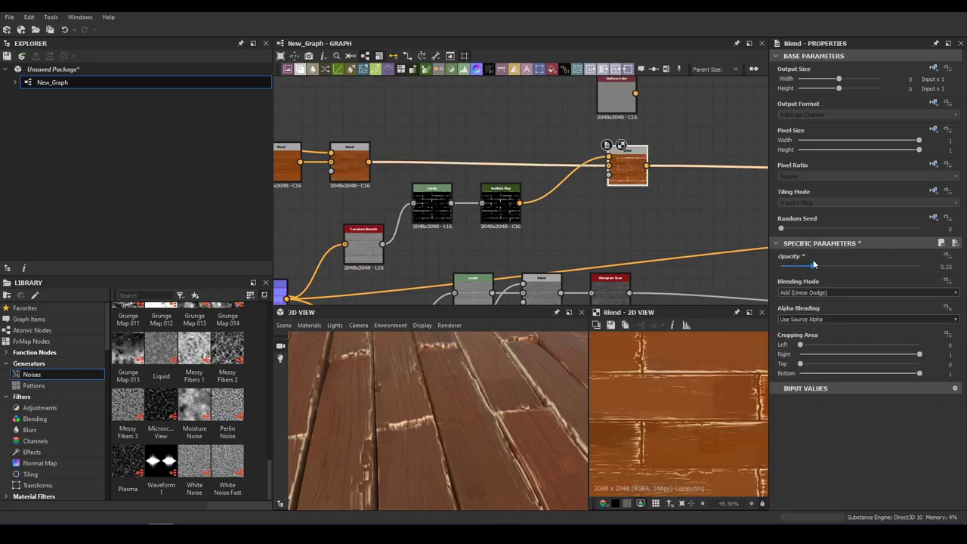
- Set the 3D preview height scale to 0 and raise the AO Levels black point
{"action": "left_click", "coordinate": [382, 339]}
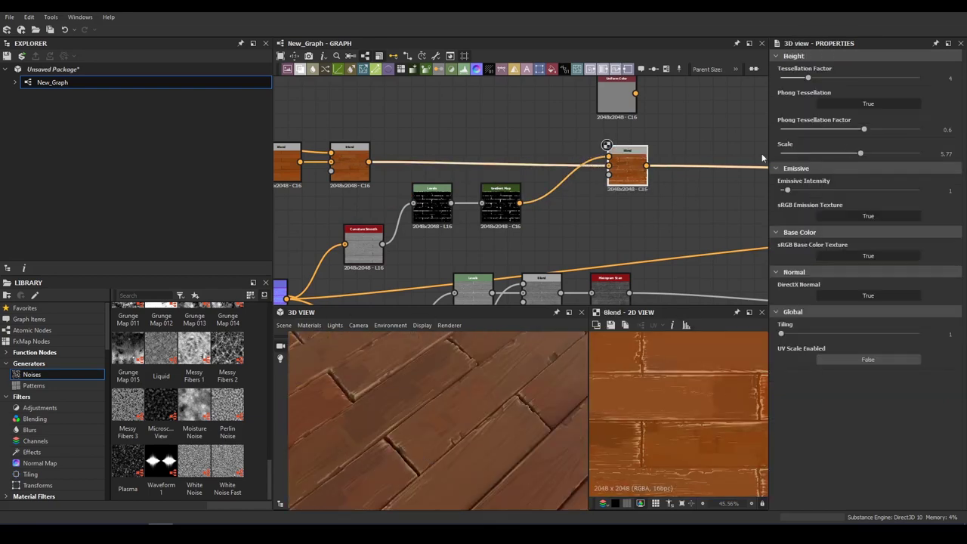
{"action": "left_click_drag", "start_coordinate": [475, 423], "coordinate": [373, 392]}
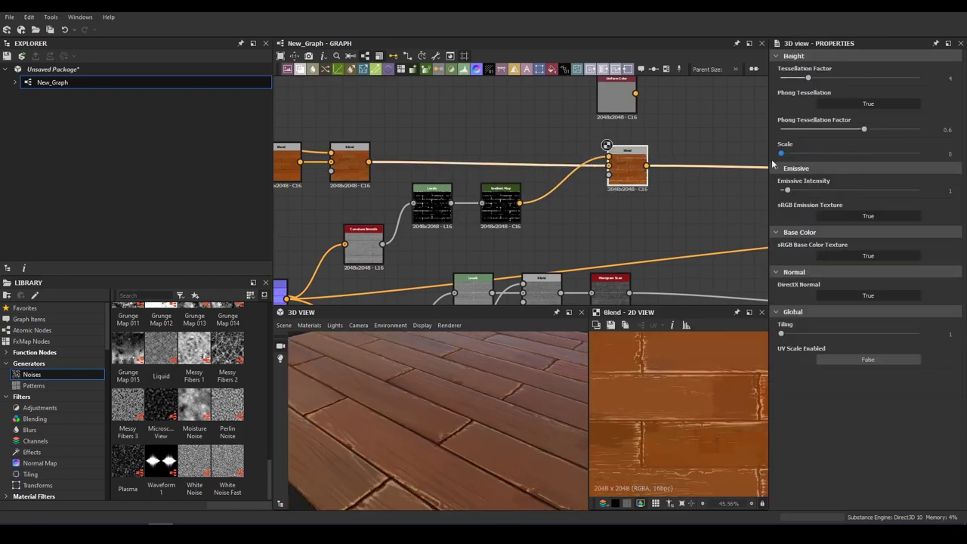
{"action": "middle_click_drag", "start_coordinate": [657, 231], "coordinate": [529, 219]}
{"action": "left_click", "coordinate": [492, 210]}
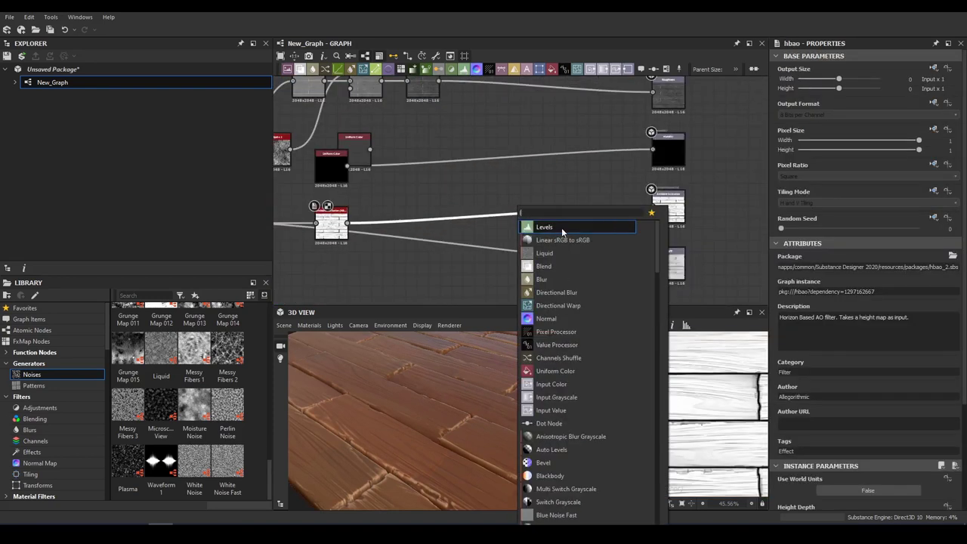
{"action": "left_click_drag", "start_coordinate": [788, 375], "coordinate": [934, 375]}
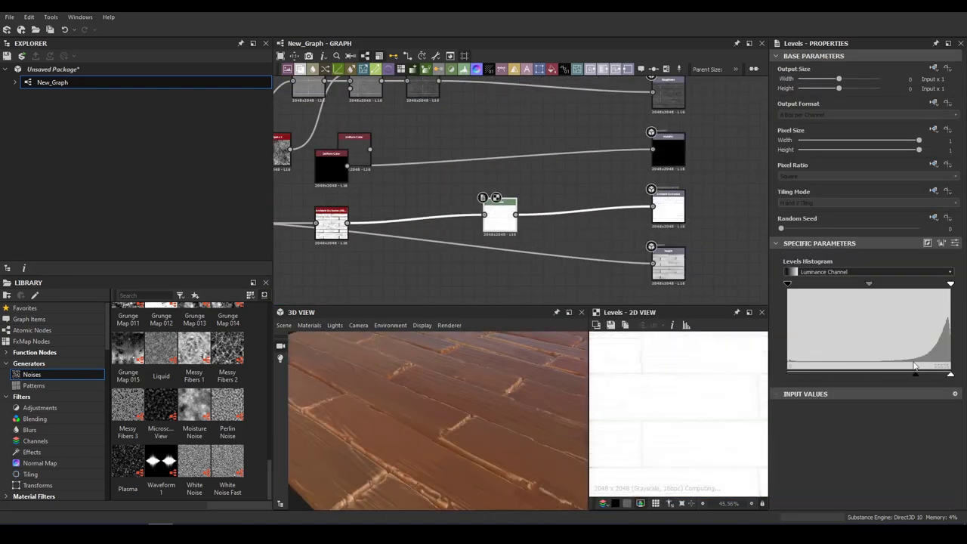
{"action": "mouse_move", "coordinate": [468, 423]}
{"action": "left_mouse_down"}
{"action": "mouse_move", "coordinate": [398, 411]}
{"action": "mouse_move", "coordinate": [522, 423]}
{"action": "left_mouse_up"}
{"action": "middle_click_drag", "start_coordinate": [485, 198], "coordinate": [488, 229]}
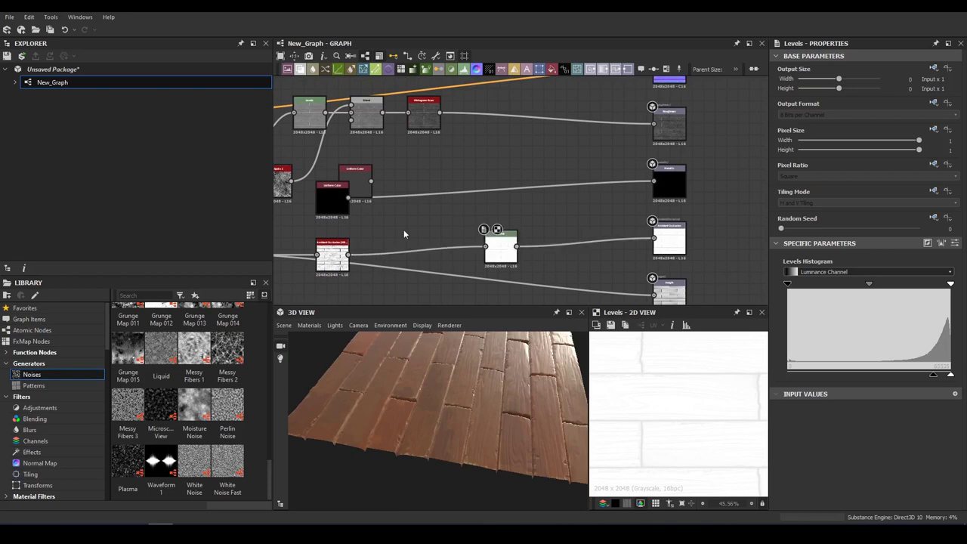
- Add a Levels node and wire the Ambient Occlusion output into it
{"action": "key", "text": "space"}
{"action": "type", "text": "levels"}
{"action": "key", "text": "Return"}
{"action": "left_click_drag", "start_coordinate": [464, 438], "coordinate": [557, 373]}
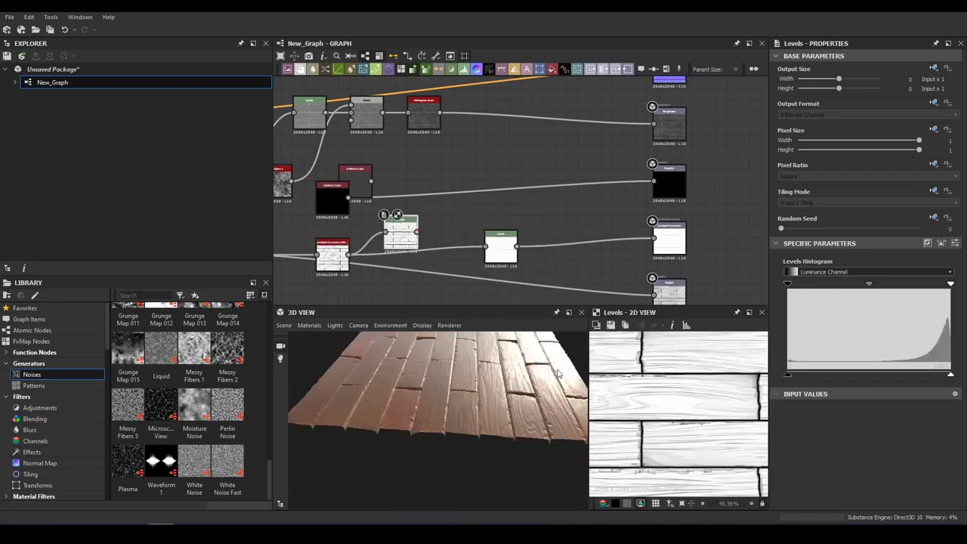
- Link the grey Uniform Color node into the plank colour Blend
{"action": "middle_click_drag", "start_coordinate": [499, 78], "coordinate": [519, 188]}
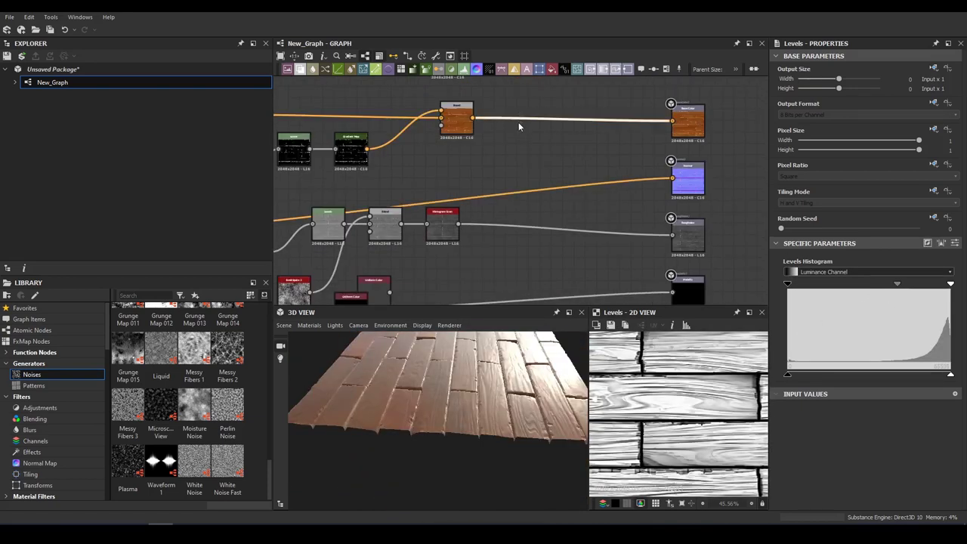
{"action": "double_click", "coordinate": [572, 120]}
{"action": "left_click", "coordinate": [820, 244]}
{"action": "scroll", "coordinate": [600, 114], "scroll_direction": "down", "scroll_amount": 3}
{"action": "scroll", "coordinate": [600, 151], "scroll_direction": "up", "scroll_amount": 4}
{"action": "left_click_drag", "start_coordinate": [504, 93], "coordinate": [639, 171]}
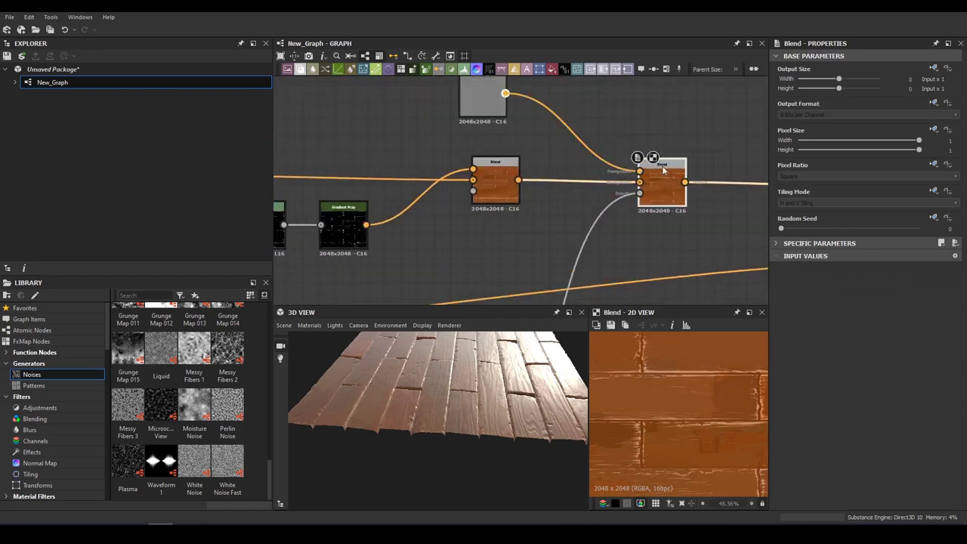
- Change the Uniform Color to orange (234, 106, 15)
{"action": "double_click", "coordinate": [482, 98]}
{"action": "left_click", "coordinate": [820, 244]}
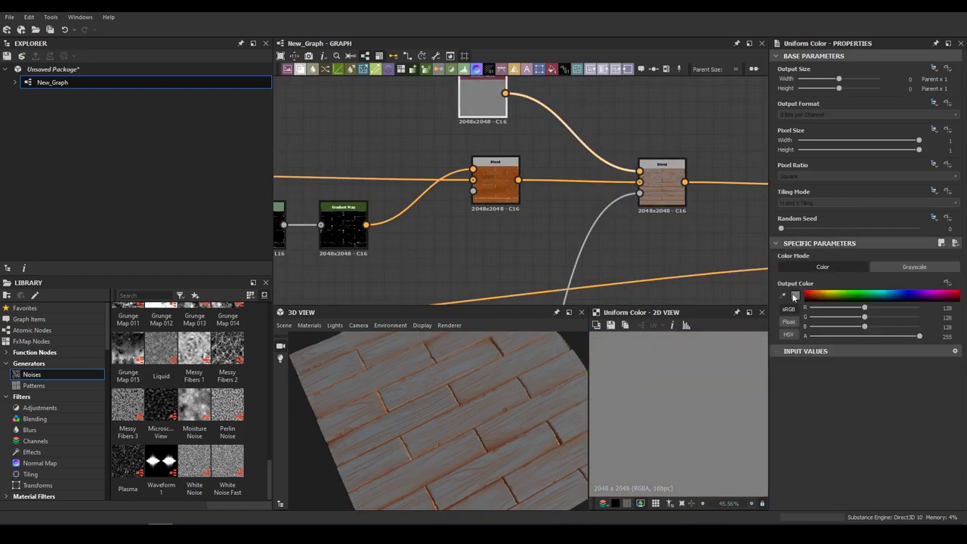
{"action": "left_click", "coordinate": [796, 294]}
{"action": "left_click", "coordinate": [626, 138]}
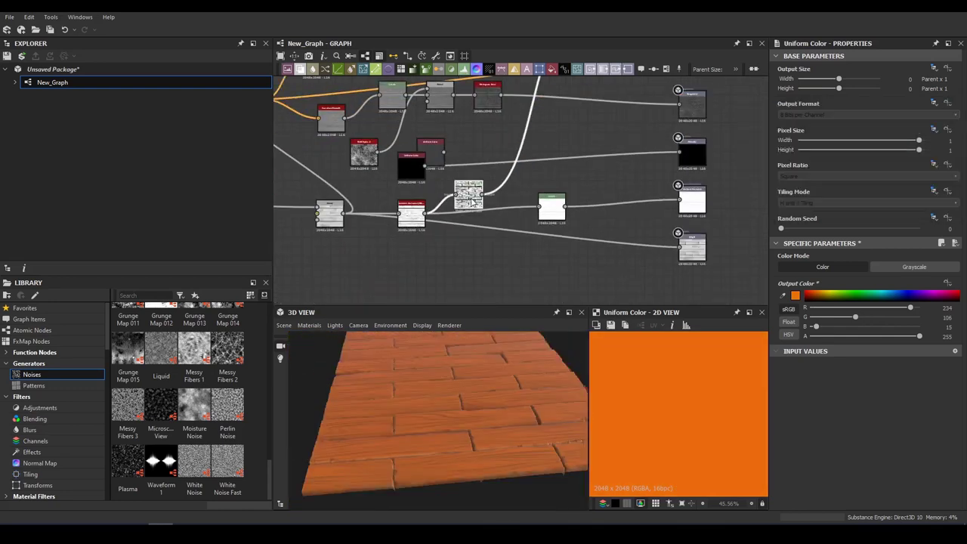
{"action": "scroll", "coordinate": [808, 294], "scroll_direction": "down", "scroll_amount": 1}
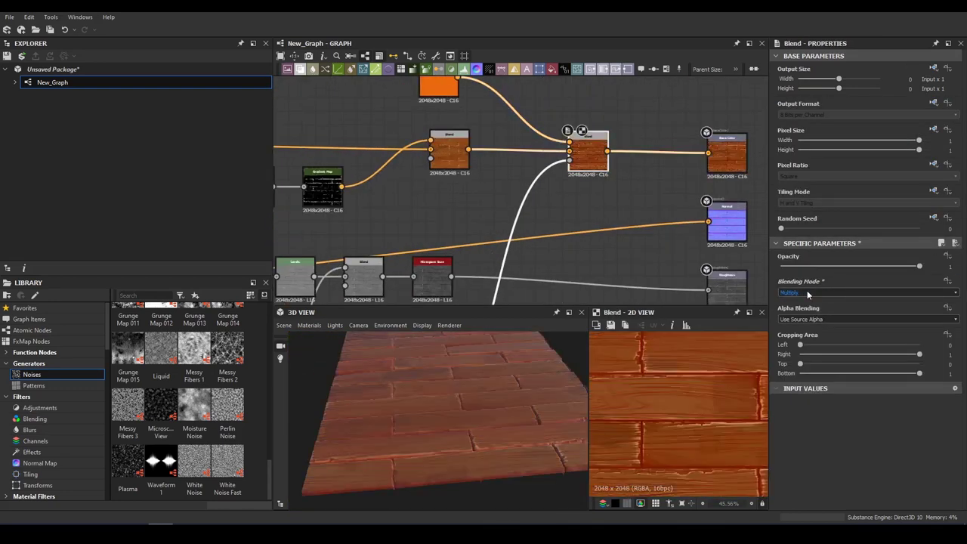
{"action": "left_click", "coordinate": [438, 87]}
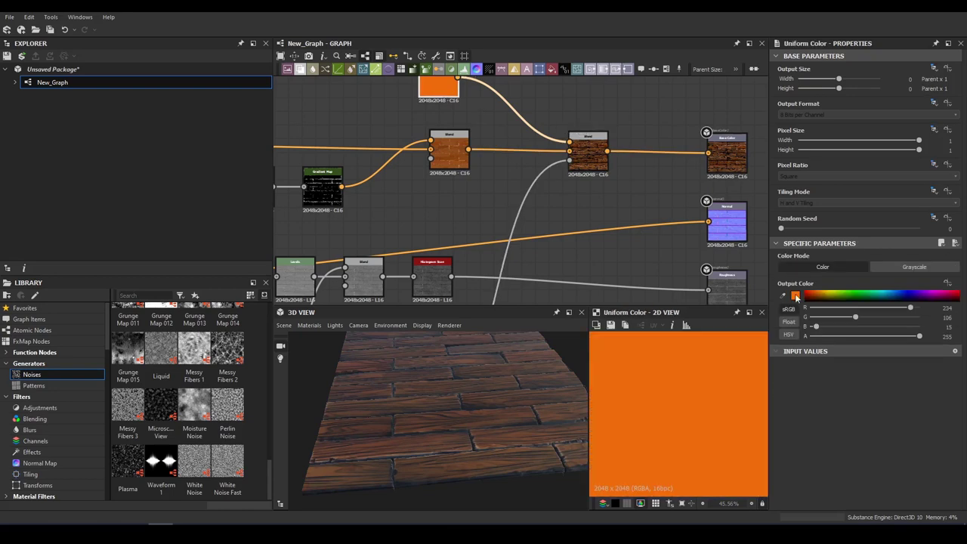
{"action": "left_click", "coordinate": [794, 295]}
{"action": "left_click", "coordinate": [782, 183]}
- Set the tint Blend to Subtract at 0.16 opacity
{"action": "left_click_drag", "start_coordinate": [919, 267], "coordinate": [803, 267]}
{"action": "scroll", "coordinate": [651, 382], "scroll_direction": "down", "scroll_amount": 3}
{"action": "scroll", "coordinate": [686, 426], "scroll_direction": "down", "scroll_amount": 2}
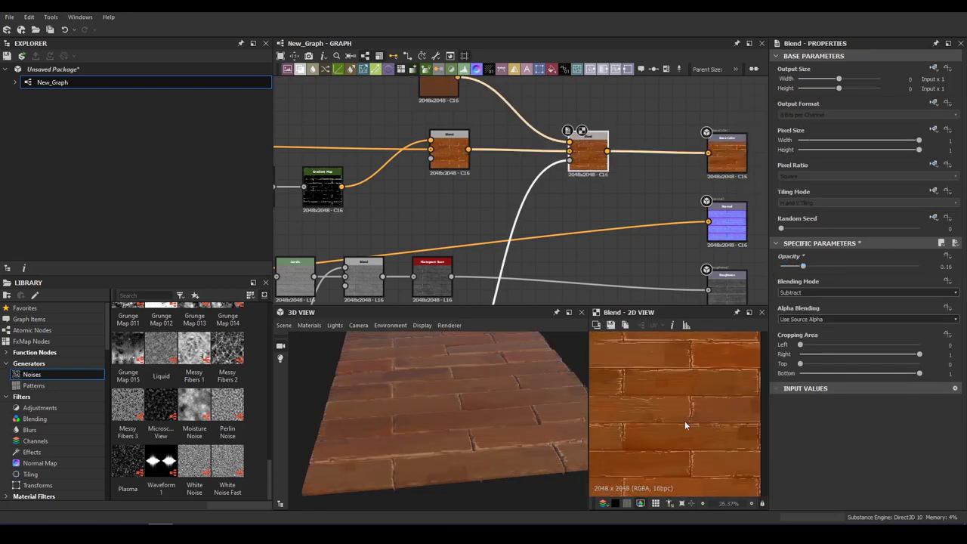
{"action": "left_click_drag", "start_coordinate": [506, 424], "coordinate": [511, 410]}
- Shift the Transformation 2D offset of the warped grain horizontally
{"action": "scroll", "coordinate": [519, 221], "scroll_direction": "down", "scroll_amount": 3}
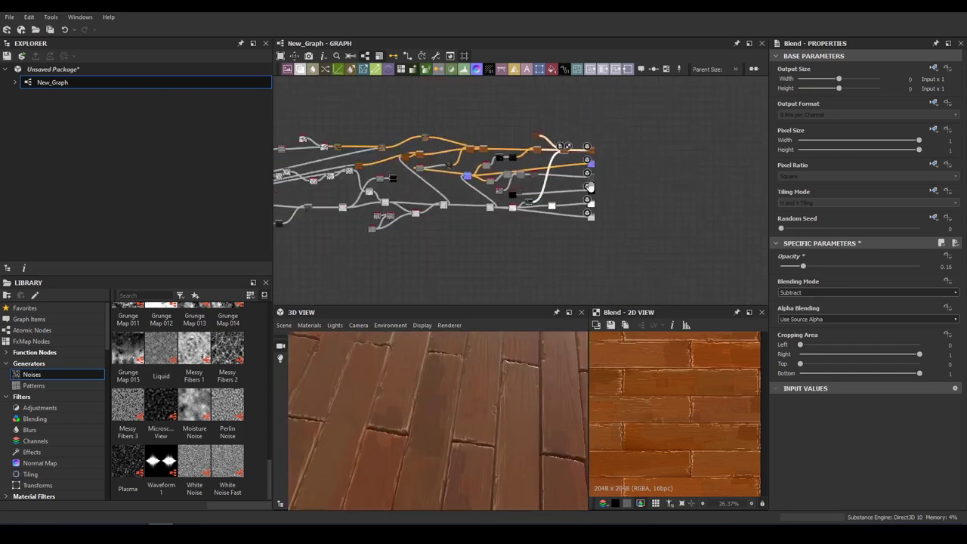
{"action": "scroll", "coordinate": [519, 221], "scroll_direction": "up", "scroll_amount": 3}
{"action": "scroll", "coordinate": [605, 194], "scroll_direction": "down", "scroll_amount": 3}
{"action": "double_click", "coordinate": [492, 123]}
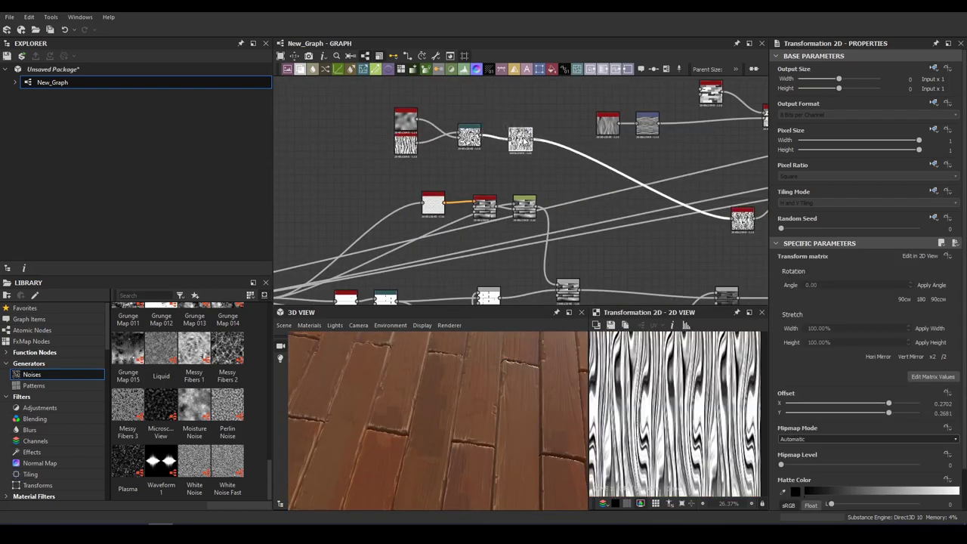
{"action": "scroll", "coordinate": [555, 132], "scroll_direction": "up", "scroll_amount": 2}
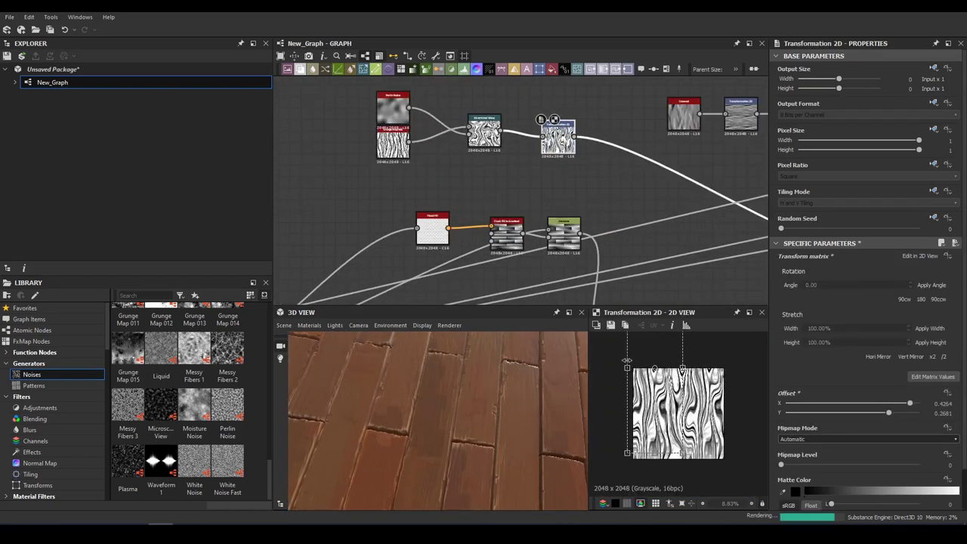
{"action": "left_click_drag", "start_coordinate": [408, 424], "coordinate": [432, 441]}
- Raise the grain Multiply blend opacity to about 0.32
{"action": "middle_click_drag", "start_coordinate": [529, 189], "coordinate": [574, 151]}
{"action": "middle_click_drag", "start_coordinate": [528, 227], "coordinate": [575, 200]}
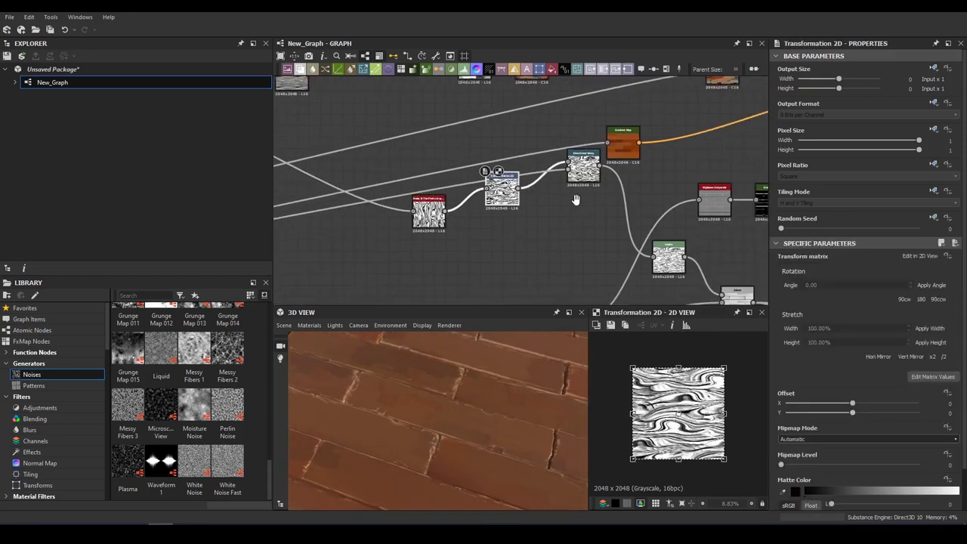
{"action": "left_click", "coordinate": [583, 168]}
{"action": "left_click", "coordinate": [657, 251]}
{"action": "middle_click_drag", "start_coordinate": [649, 226], "coordinate": [574, 287]}
{"action": "left_click", "coordinate": [619, 219]}
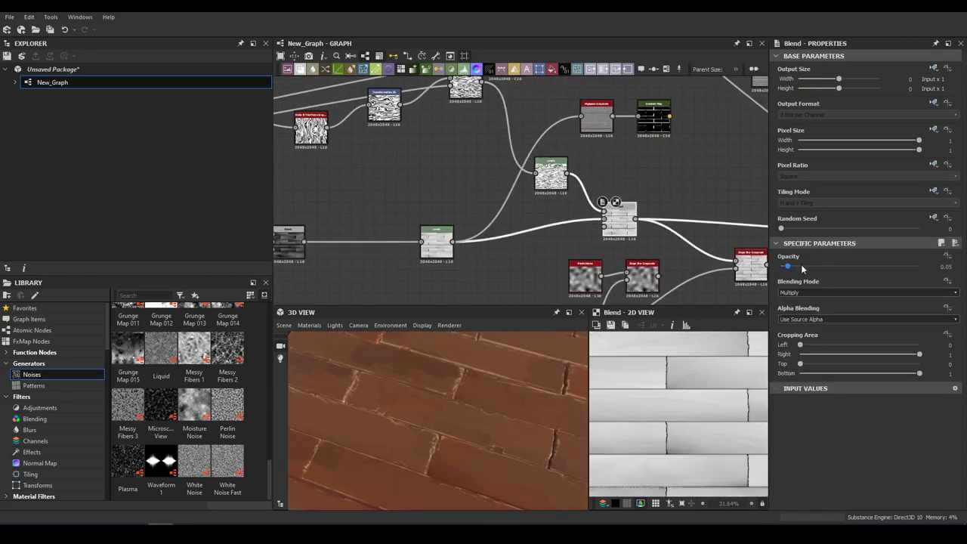
{"action": "left_click_drag", "start_coordinate": [802, 268], "coordinate": [837, 268]}
- Lower the grain Levels white point to brighten the grain
{"action": "left_click", "coordinate": [550, 174]}
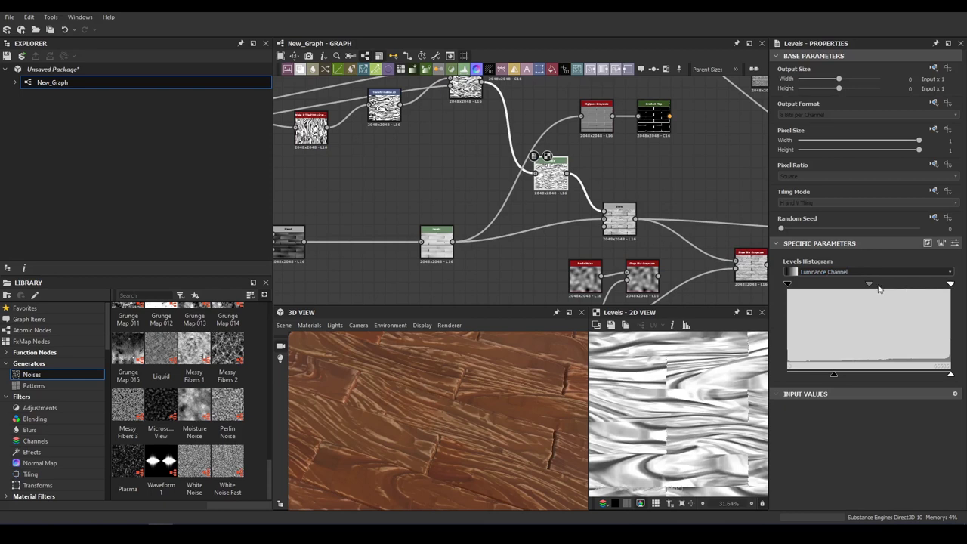
{"action": "left_click_drag", "start_coordinate": [942, 290], "coordinate": [892, 293]}
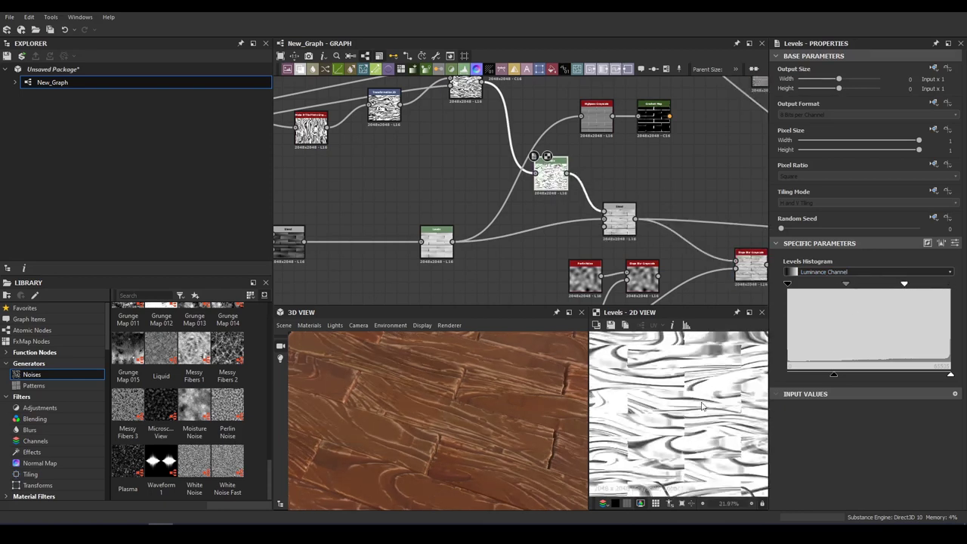
{"action": "left_click", "coordinate": [619, 219]}
{"action": "left_click_drag", "start_coordinate": [482, 418], "coordinate": [829, 360]}
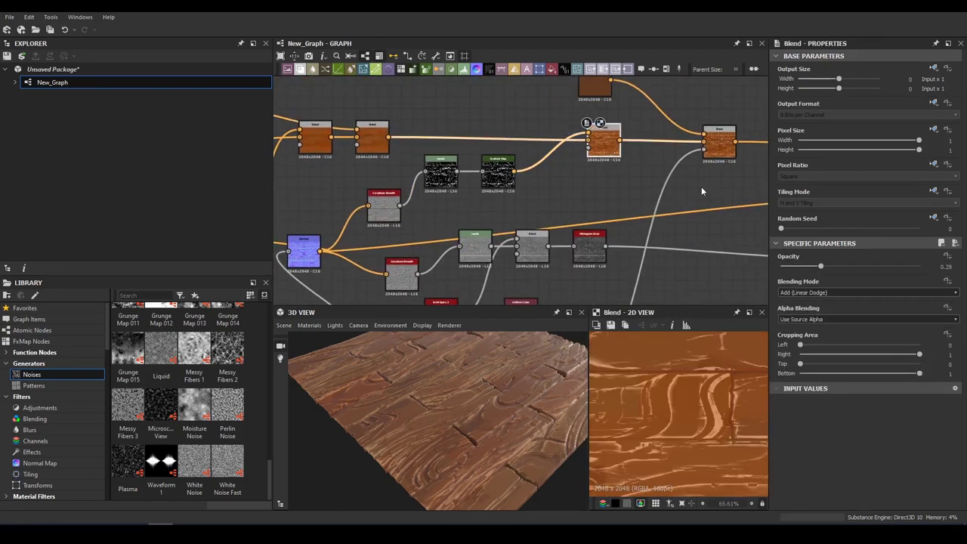
- Turn the grain Blend opacity down to 0
{"action": "left_click_drag", "start_coordinate": [820, 266], "coordinate": [771, 265]}
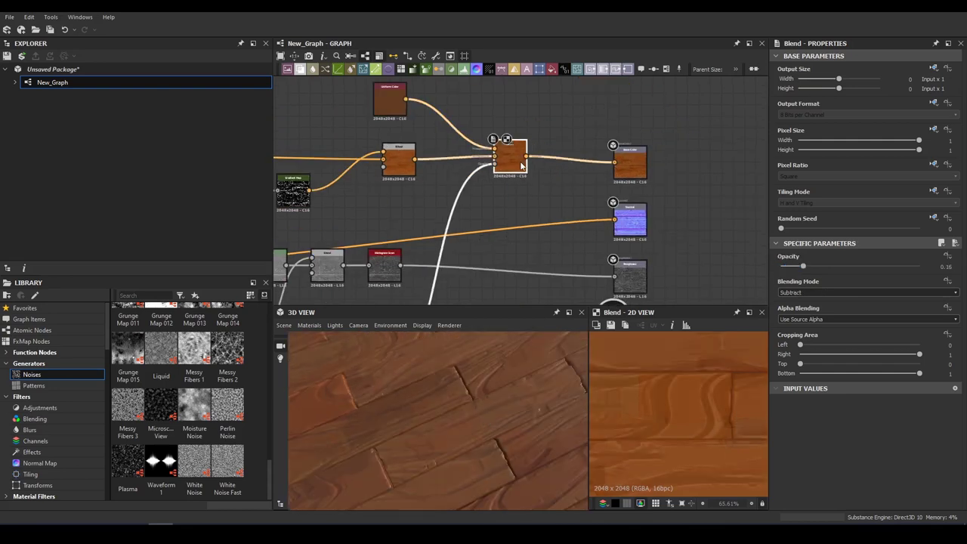
{"action": "scroll", "coordinate": [719, 380], "scroll_direction": "down", "scroll_amount": 5}
{"action": "scroll", "coordinate": [715, 374], "scroll_direction": "down", "scroll_amount": 2}
{"action": "scroll", "coordinate": [716, 378], "scroll_direction": "up", "scroll_amount": 4}
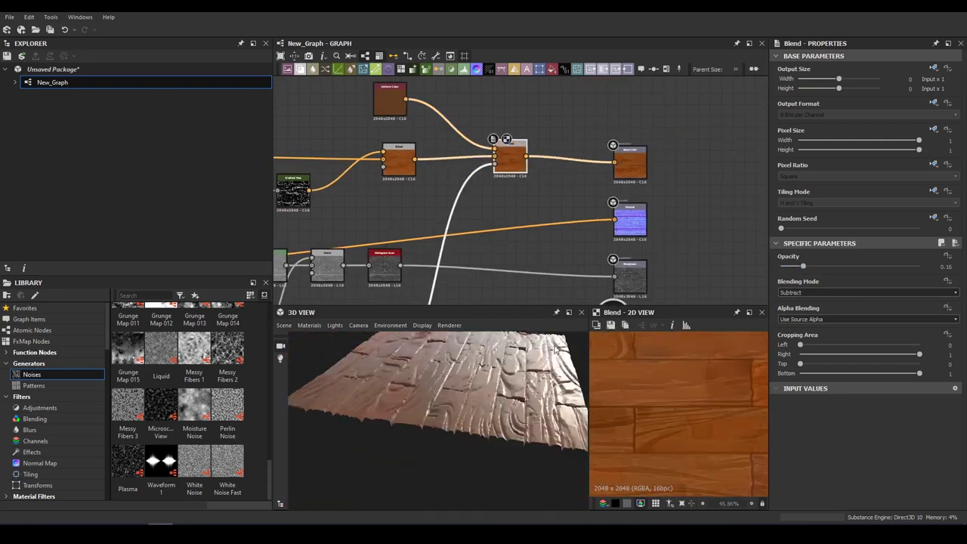
{"action": "middle_click_drag", "start_coordinate": [602, 202], "coordinate": [617, 198]}
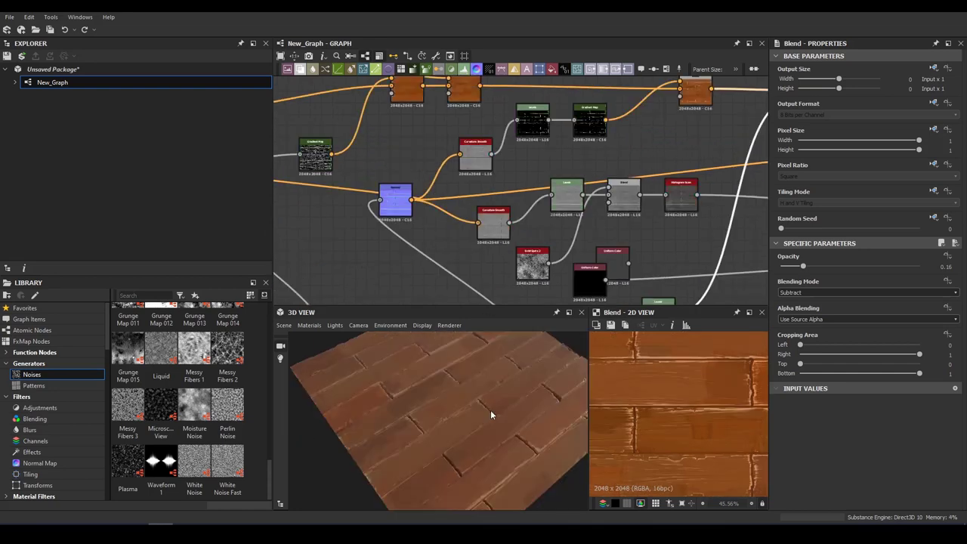
{"action": "mouse_move", "coordinate": [490, 409]}
{"action": "left_mouse_down"}
{"action": "mouse_move", "coordinate": [523, 375]}
{"action": "mouse_move", "coordinate": [379, 412]}
{"action": "mouse_move", "coordinate": [313, 390]}
{"action": "mouse_move", "coordinate": [354, 391]}
{"action": "mouse_move", "coordinate": [438, 354]}
{"action": "mouse_move", "coordinate": [532, 382]}
{"action": "mouse_move", "coordinate": [535, 422]}
{"action": "left_mouse_up"}
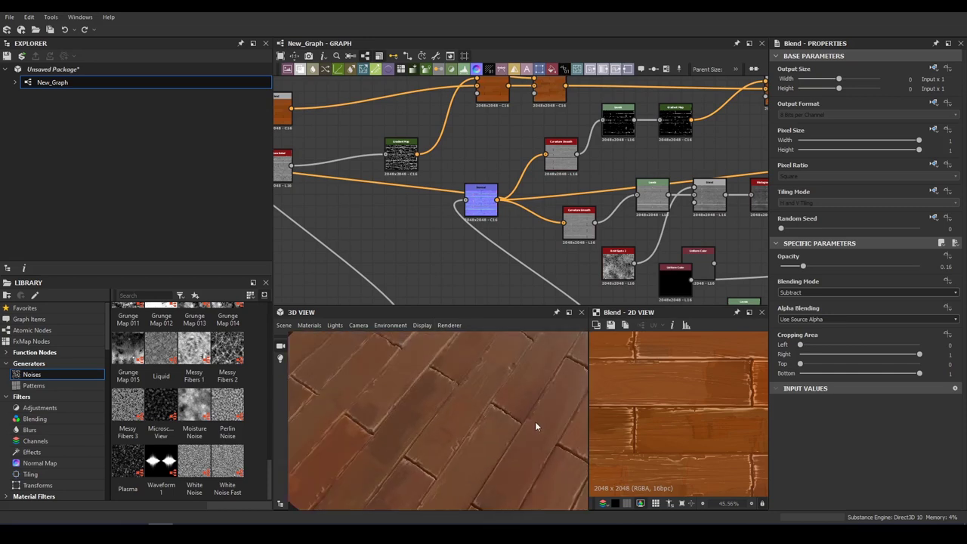
- Orbit the 3D preview to check the planks without the grain overlay
{"action": "scroll", "coordinate": [534, 421], "scroll_direction": "up", "scroll_amount": 3}
{"action": "scroll", "coordinate": [399, 416], "scroll_direction": "up", "scroll_amount": 2}
{"action": "left_click_drag", "start_coordinate": [398, 416], "coordinate": [498, 379]}
{"action": "scroll", "coordinate": [499, 379], "scroll_direction": "down", "scroll_amount": 3}
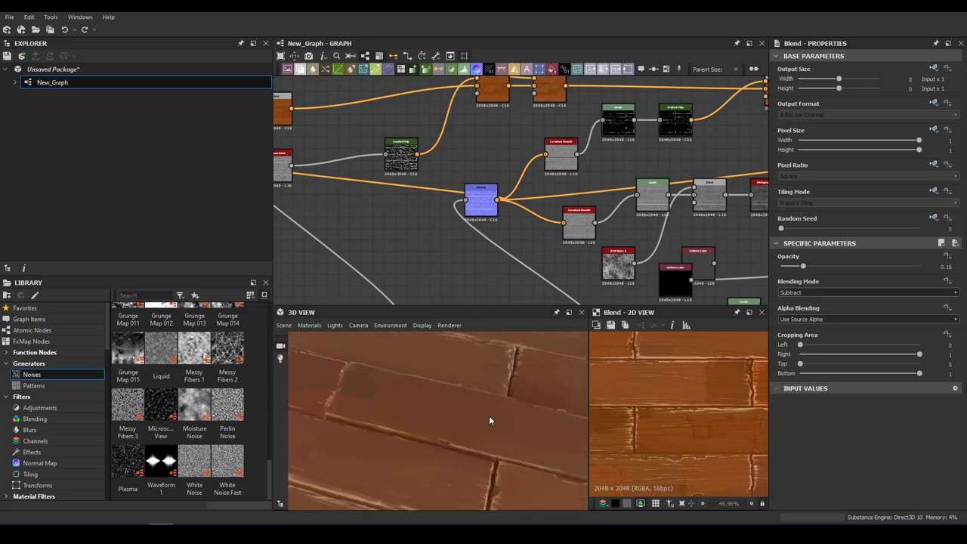
{"action": "left_click_drag", "start_coordinate": [489, 416], "coordinate": [523, 397]}
{"action": "scroll", "coordinate": [604, 223], "scroll_direction": "down", "scroll_amount": 5}
{"action": "scroll", "coordinate": [605, 223], "scroll_direction": "up", "scroll_amount": 5}
{"action": "key", "text": "space"}
- Add a Clouds 2 noise node and a Dirt 4 node
{"action": "type", "text": "clouds"}
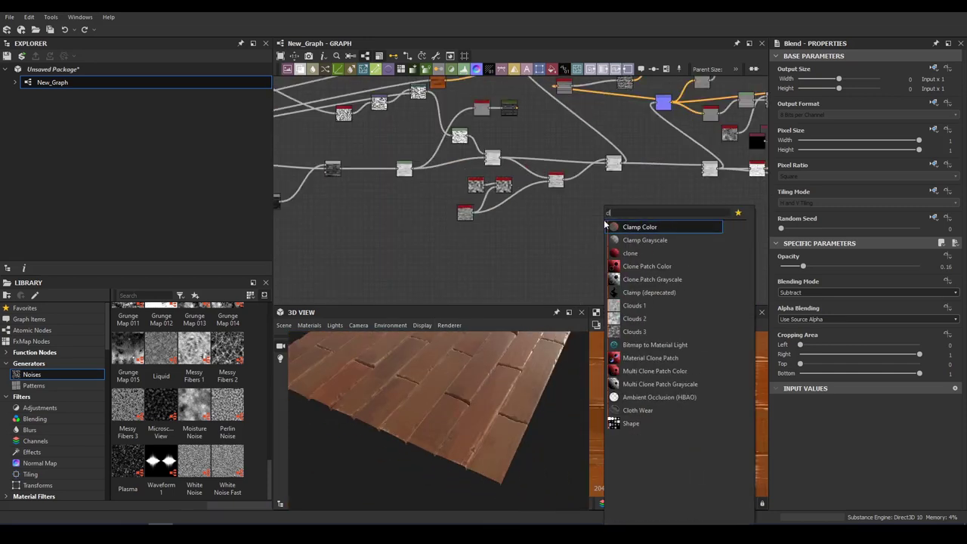
{"action": "left_click", "coordinate": [613, 242]}
{"action": "key", "text": "space"}
{"action": "type", "text": "birt"}
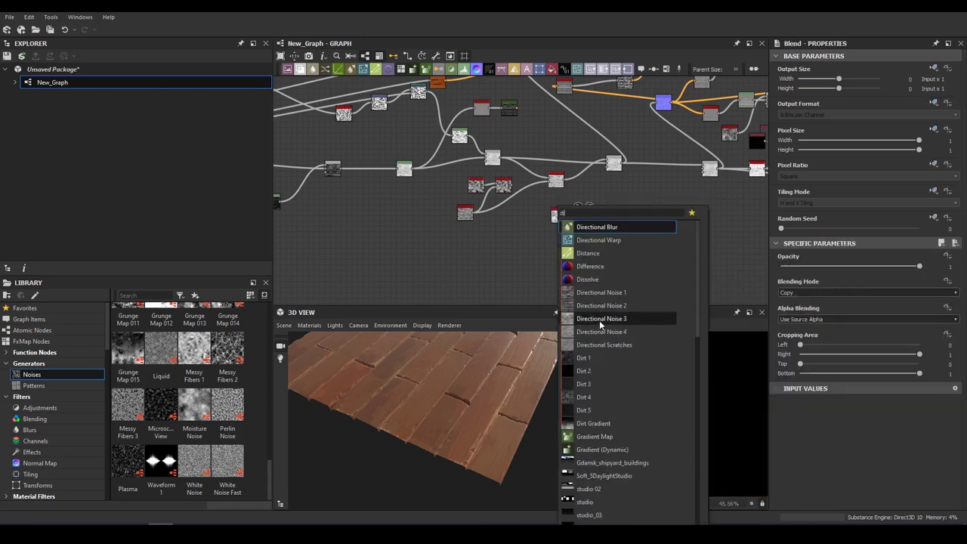
{"action": "key", "text": "Return"}
- Set the dirt Blend to Multiply at 0.13 opacity
{"action": "scroll", "coordinate": [571, 215], "scroll_direction": "up", "scroll_amount": 3}
{"action": "scroll", "coordinate": [511, 290], "scroll_direction": "up", "scroll_amount": 1}
{"action": "left_click", "coordinate": [573, 221]}
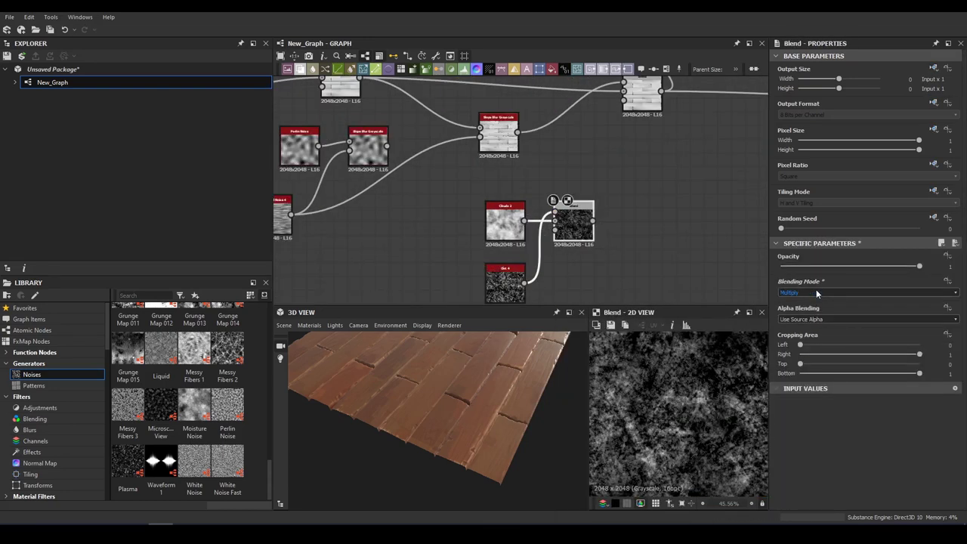
{"action": "left_click_drag", "start_coordinate": [801, 266], "coordinate": [831, 266]}
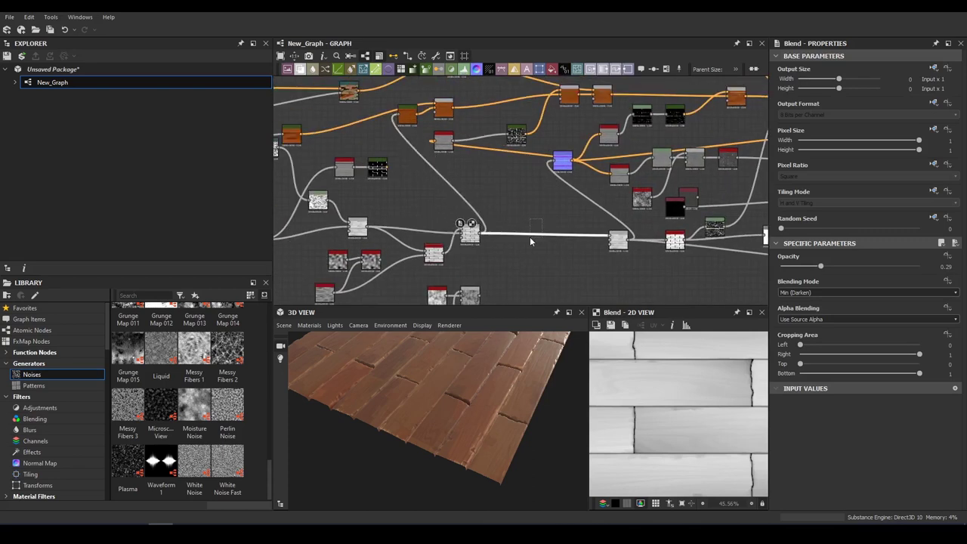
- Insert a Height Blend on the link and wire a new noise into it
{"action": "key", "text": "space"}
{"action": "type", "text": "height"}
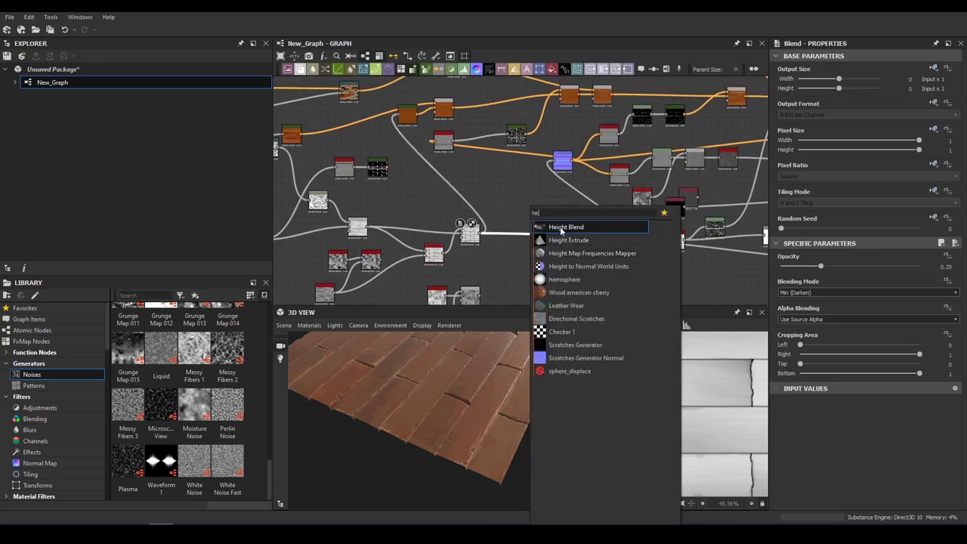
{"action": "key", "text": "Return"}
{"action": "scroll", "coordinate": [463, 433], "scroll_direction": "up", "scroll_amount": 2}
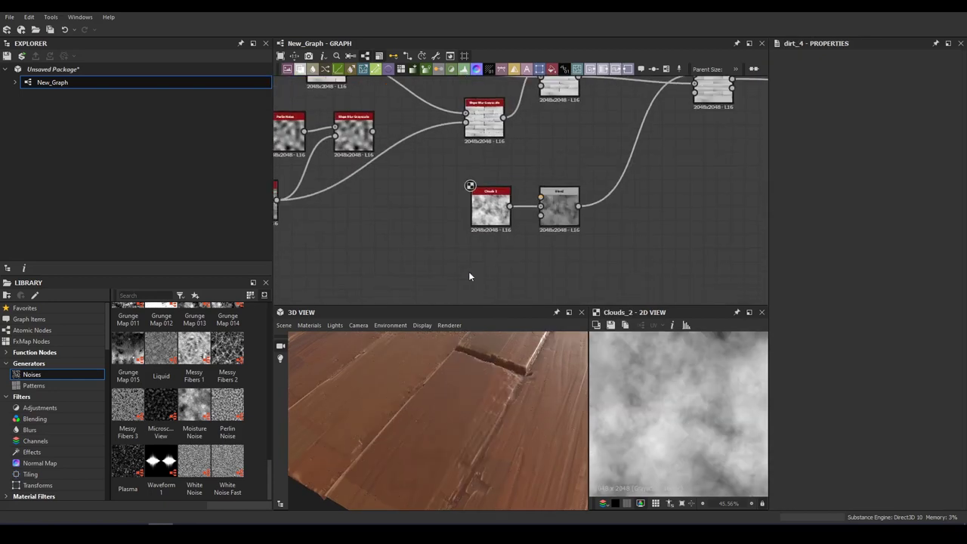
{"action": "key", "text": "space"}
{"action": "type", "text": "spots 2"}
{"action": "key", "text": "Return"}
{"action": "left_click_drag", "start_coordinate": [482, 269], "coordinate": [541, 203]}
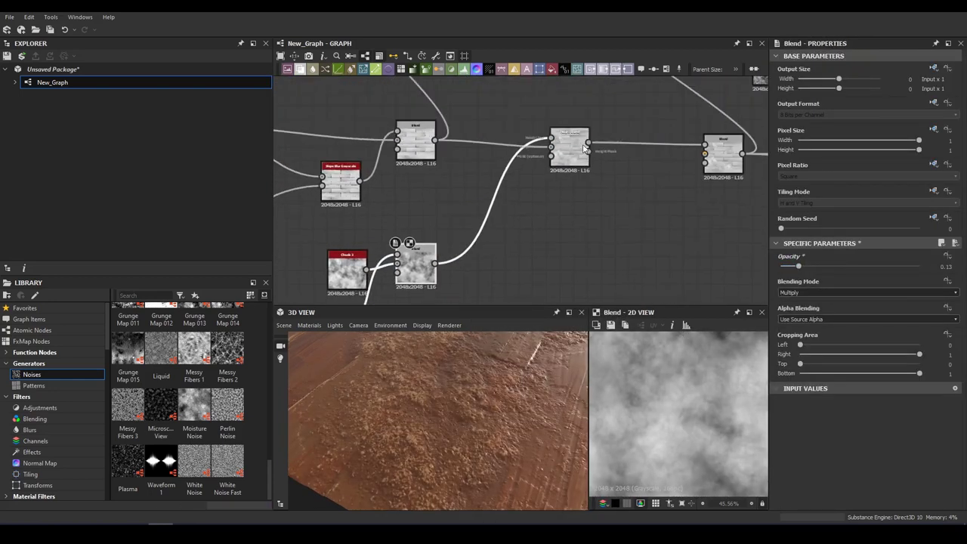
- Lower the Height Blend's Height Offset to 0.42 and inspect the dirt patches
{"action": "mouse_move", "coordinate": [854, 489]}
{"action": "left_mouse_down"}
{"action": "mouse_move", "coordinate": [799, 489]}
{"action": "mouse_move", "coordinate": [831, 486]}
{"action": "left_mouse_up"}
{"action": "scroll", "coordinate": [868, 483], "scroll_direction": "down", "scroll_amount": 2}
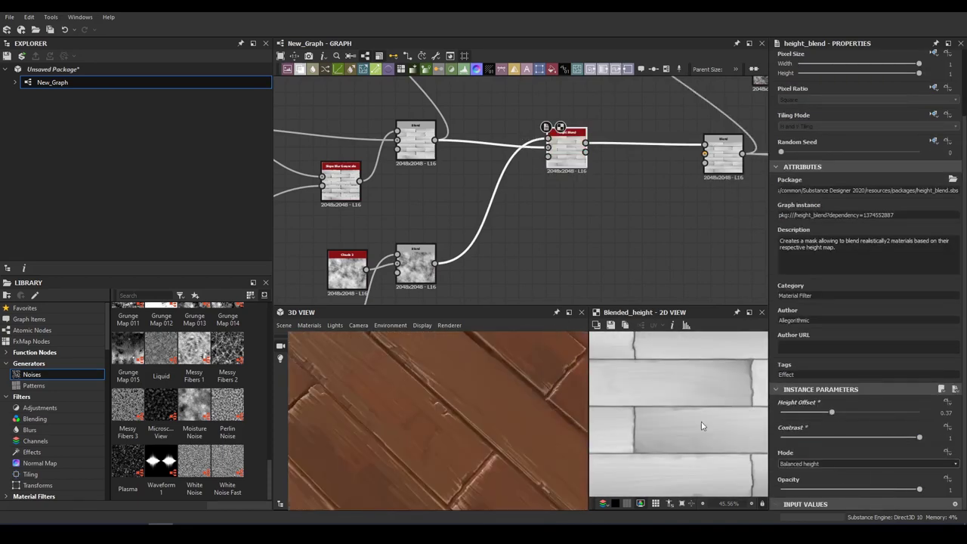
{"action": "scroll", "coordinate": [701, 426], "scroll_direction": "down", "scroll_amount": 4}
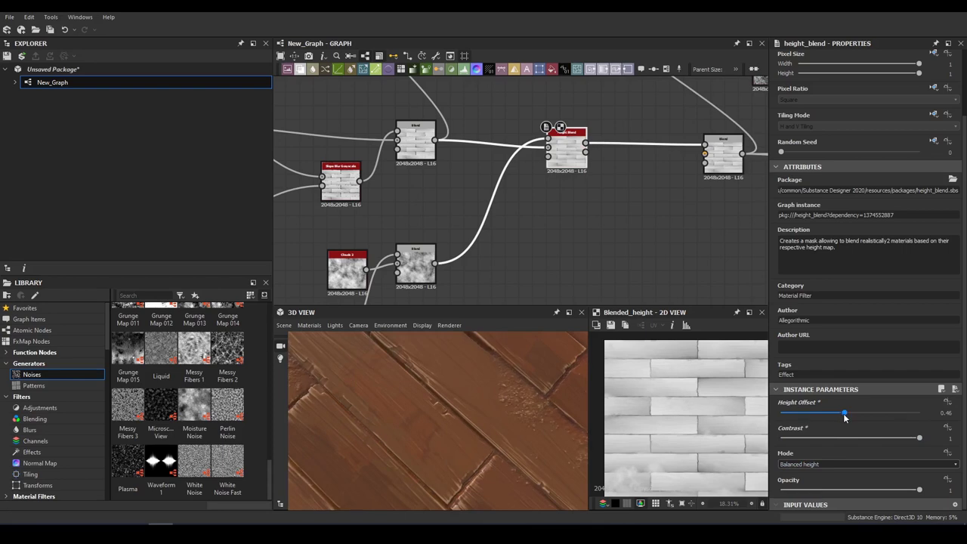
{"action": "left_click_drag", "start_coordinate": [578, 356], "coordinate": [761, 463]}
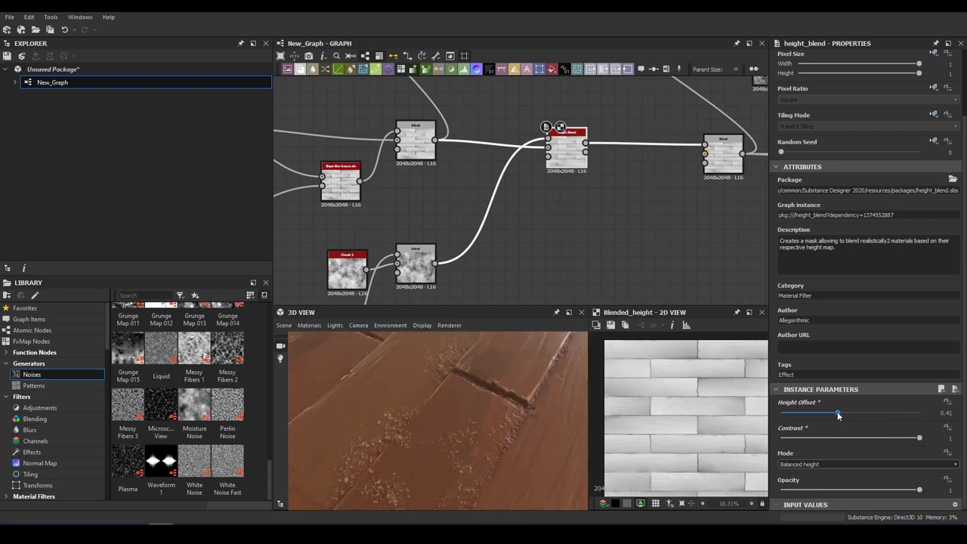
{"action": "left_click_drag", "start_coordinate": [587, 408], "coordinate": [468, 421]}
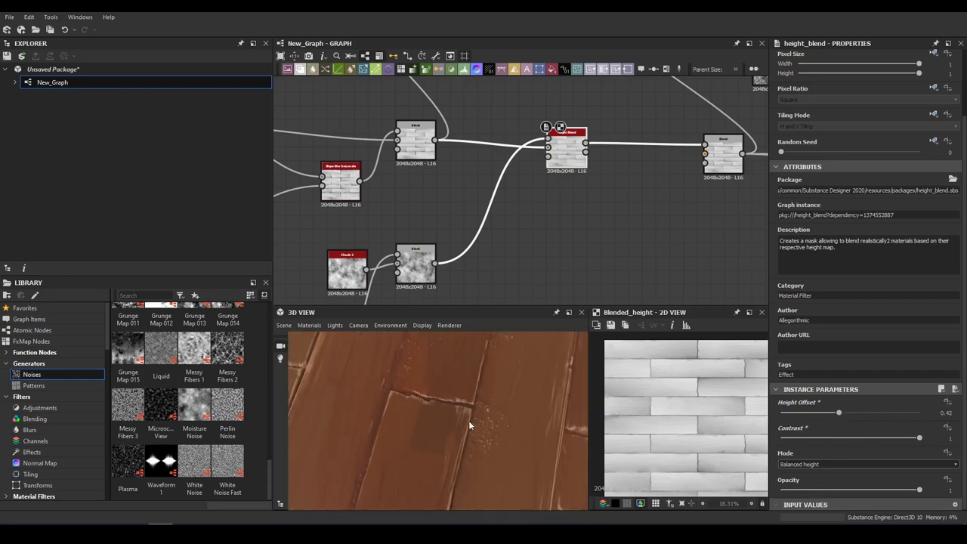
- Add a Gradient Map after the cloud noise
{"action": "mouse_move", "coordinate": [583, 111]}
{"action": "middle_mouse_down"}
{"action": "mouse_move", "coordinate": [541, 174]}
{"action": "mouse_move", "coordinate": [562, 102]}
{"action": "middle_mouse_up"}
{"action": "left_click_drag", "start_coordinate": [414, 257], "coordinate": [514, 215]}
{"action": "type", "text": "gr"}
{"action": "left_click", "coordinate": [572, 222]}
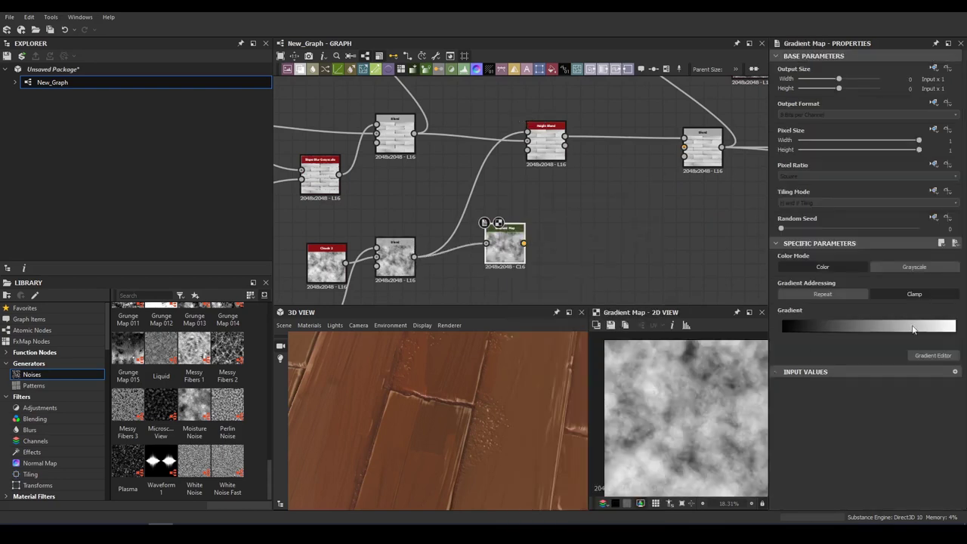
- Sample the cloud Gradient Map's colours from the wood texture and shift a stop darker
{"action": "left_click", "coordinate": [931, 356]}
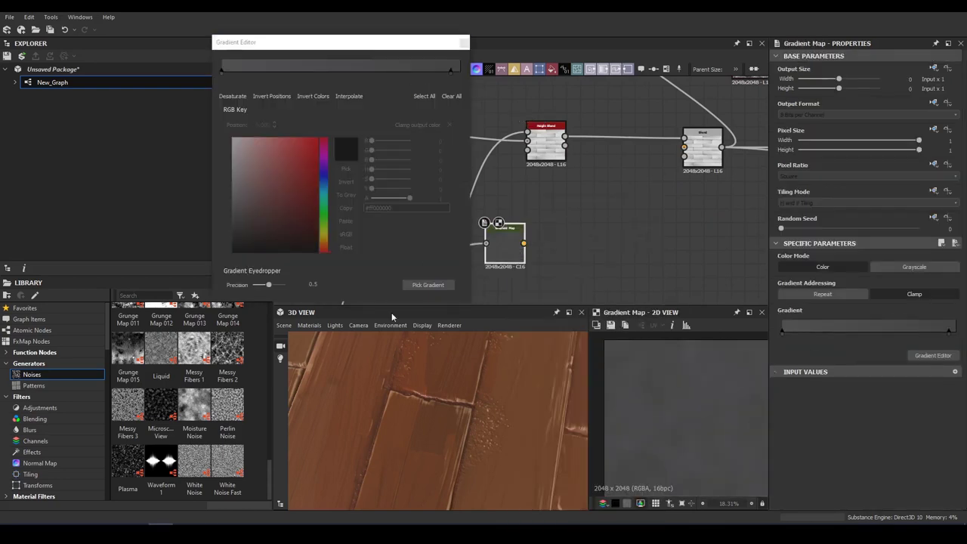
{"action": "left_click", "coordinate": [427, 284]}
{"action": "left_click_drag", "start_coordinate": [438, 71], "coordinate": [298, 68]}
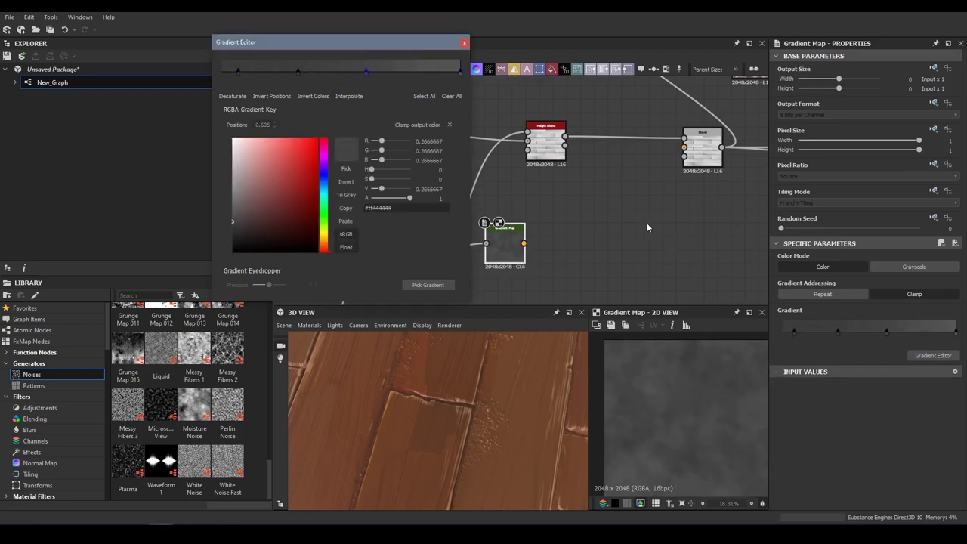
{"action": "left_click", "coordinate": [464, 43]}
- Connect the Gradient Map output into the plank colour Blend
{"action": "left_click", "coordinate": [708, 132]}
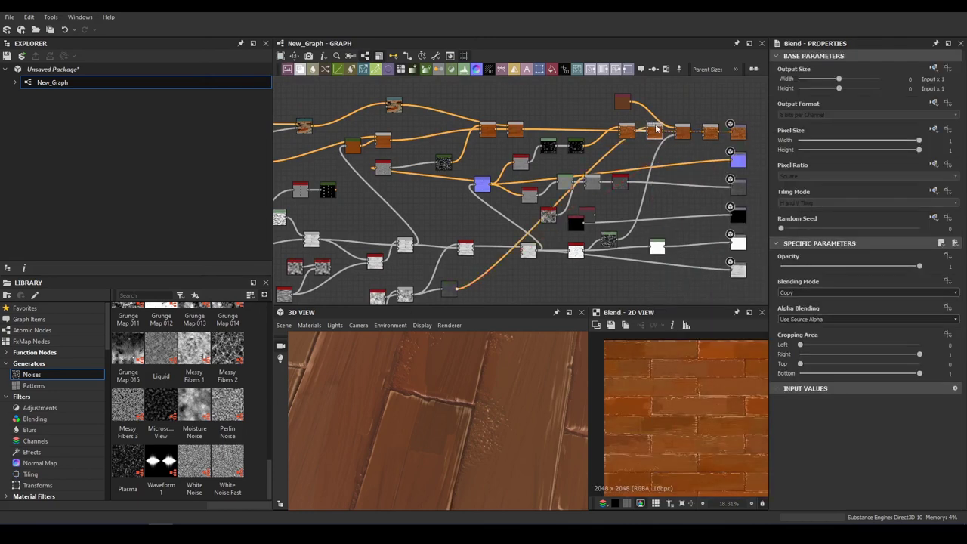
{"action": "left_click_drag", "start_coordinate": [655, 130], "coordinate": [652, 142]}
{"action": "left_click_drag", "start_coordinate": [444, 289], "coordinate": [447, 288]}
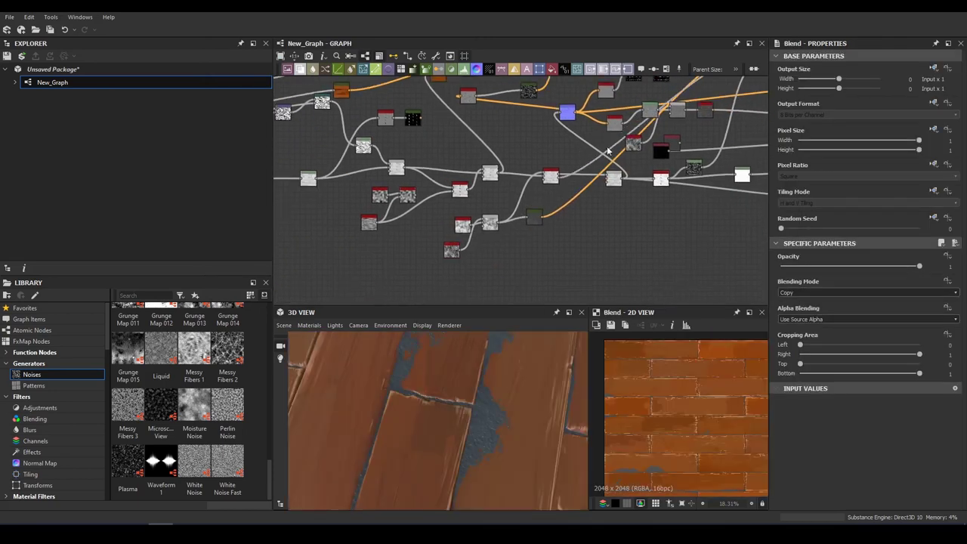
{"action": "scroll", "coordinate": [449, 284], "scroll_direction": "up", "scroll_amount": 5}
{"action": "left_click", "coordinate": [464, 227]}
- Rearrange the gradient stops into light-brown tones, one at position 0.186
{"action": "left_click", "coordinate": [933, 355]}
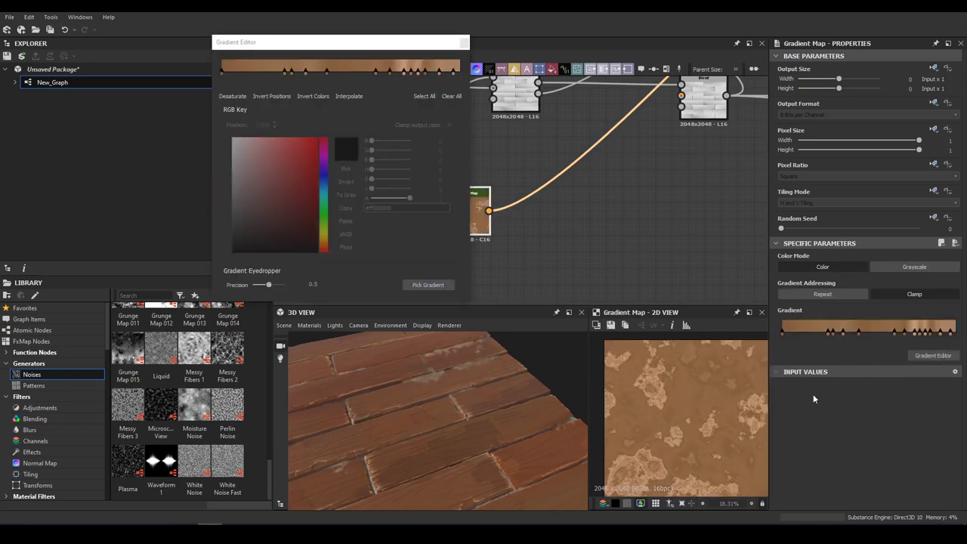
{"action": "left_click_drag", "start_coordinate": [425, 71], "coordinate": [283, 71]}
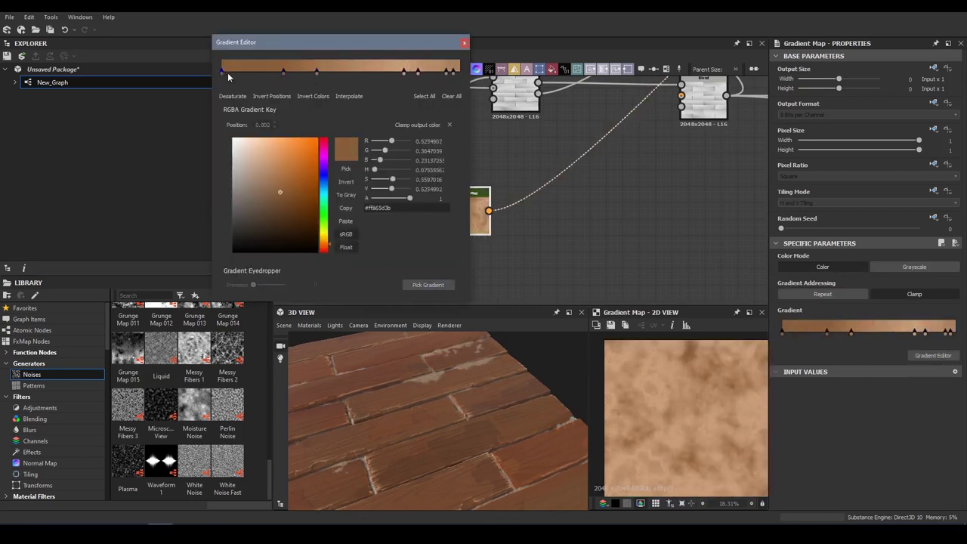
{"action": "left_click_drag", "start_coordinate": [408, 71], "coordinate": [377, 71]}
{"action": "left_click_drag", "start_coordinate": [316, 71], "coordinate": [266, 71]}
{"action": "left_click_drag", "start_coordinate": [382, 71], "coordinate": [395, 71]}
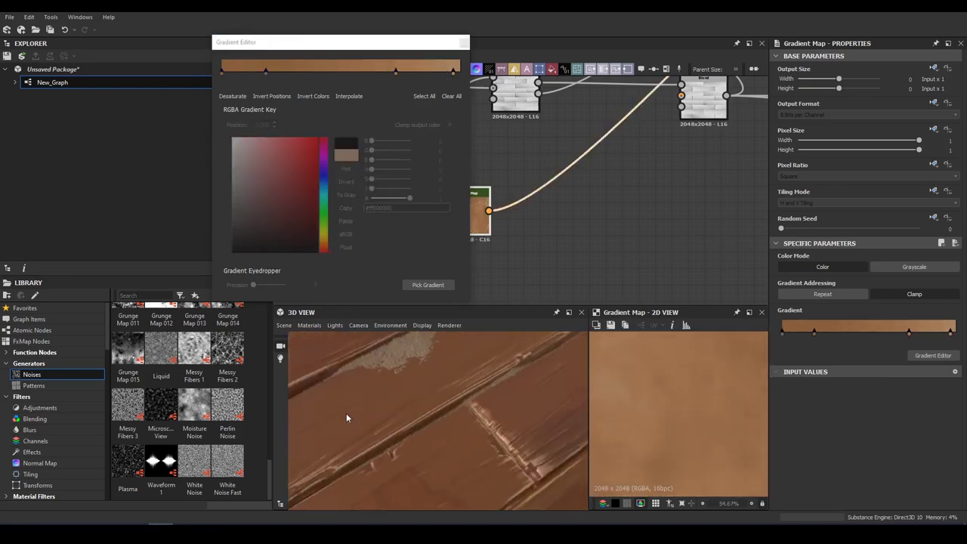
{"action": "left_click", "coordinate": [464, 43]}
- Lower the cloud mask Blend's opacity to 0.07
{"action": "left_click", "coordinate": [328, 220]}
{"action": "scroll", "coordinate": [546, 219], "scroll_direction": "up", "scroll_amount": 3}
{"action": "scroll", "coordinate": [546, 219], "scroll_direction": "up", "scroll_amount": 2}
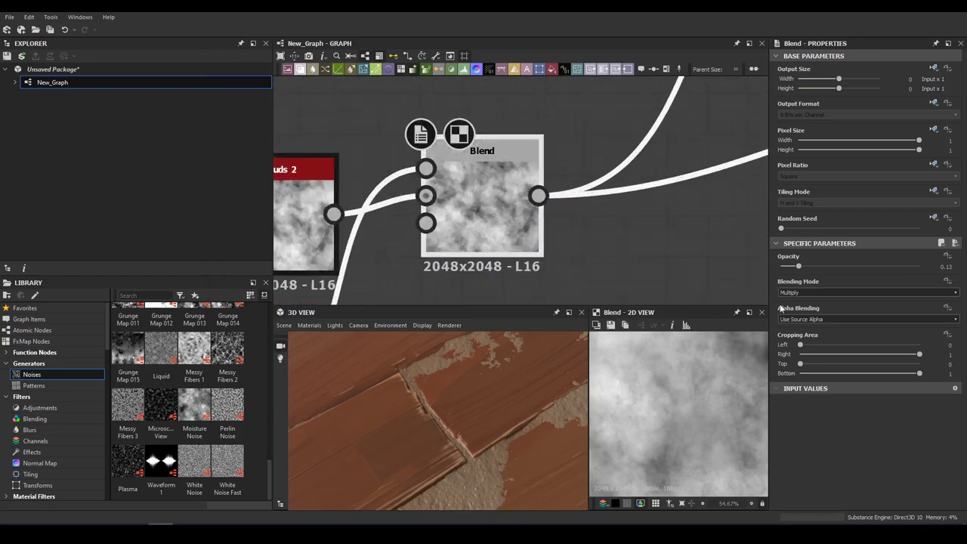
{"action": "left_click", "coordinate": [786, 267]}
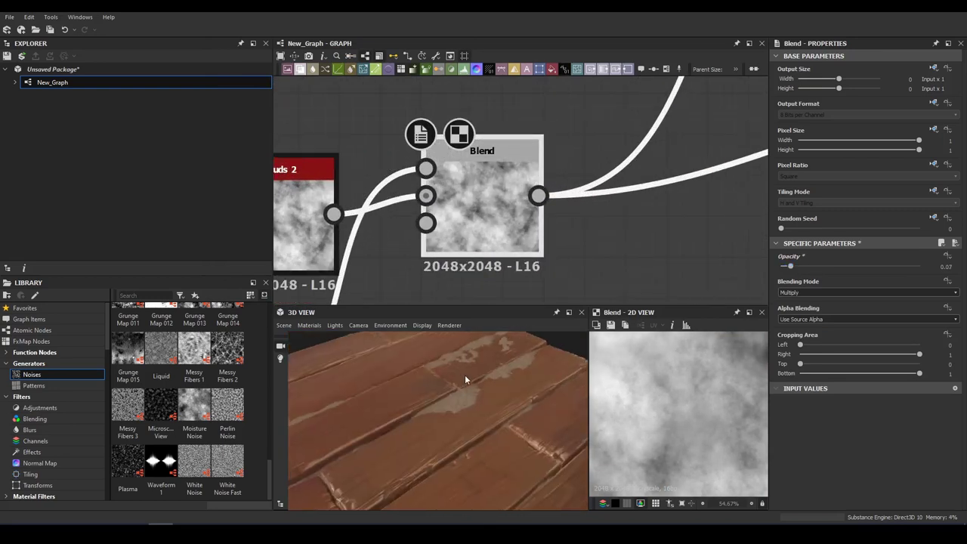
{"action": "scroll", "coordinate": [484, 210], "scroll_direction": "down", "scroll_amount": 4}
{"action": "left_click", "coordinate": [449, 108]}
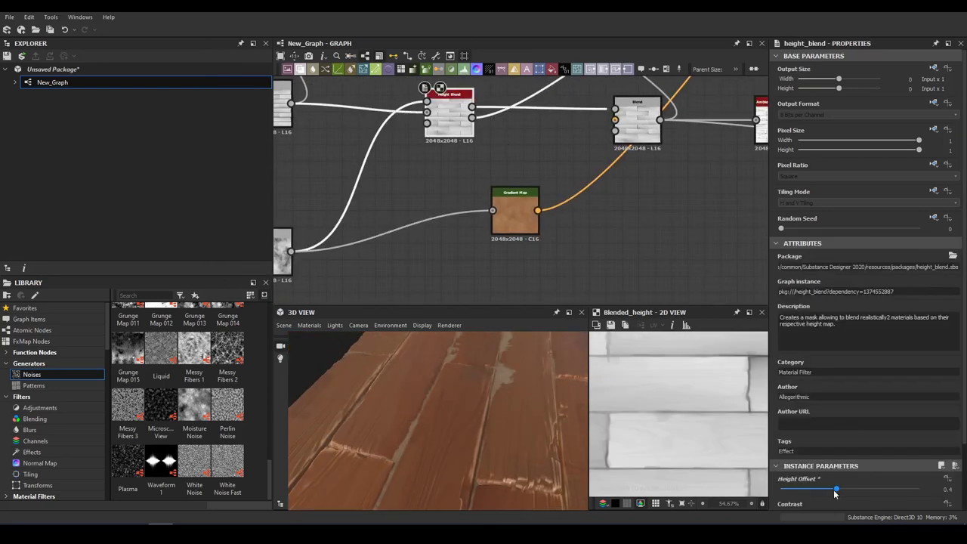
- Preview the colour Blend feeding Base Color and lower its Switch opacity to 0.07
{"action": "mouse_move", "coordinate": [300, 424]}
{"action": "left_mouse_down"}
{"action": "mouse_move", "coordinate": [632, 414]}
{"action": "mouse_move", "coordinate": [513, 377]}
{"action": "mouse_move", "coordinate": [484, 404]}
{"action": "mouse_move", "coordinate": [384, 370]}
{"action": "mouse_move", "coordinate": [452, 447]}
{"action": "mouse_move", "coordinate": [539, 409]}
{"action": "mouse_move", "coordinate": [508, 375]}
{"action": "mouse_move", "coordinate": [393, 398]}
{"action": "mouse_move", "coordinate": [530, 387]}
{"action": "mouse_move", "coordinate": [542, 400]}
{"action": "mouse_move", "coordinate": [588, 269]}
{"action": "left_mouse_up"}
{"action": "mouse_move", "coordinate": [588, 269]}
{"action": "middle_mouse_down"}
{"action": "mouse_move", "coordinate": [378, 225]}
{"action": "mouse_move", "coordinate": [325, 174]}
{"action": "middle_mouse_up"}
{"action": "double_click", "coordinate": [609, 109]}
{"action": "middle_click_drag", "start_coordinate": [711, 399], "coordinate": [689, 402]}
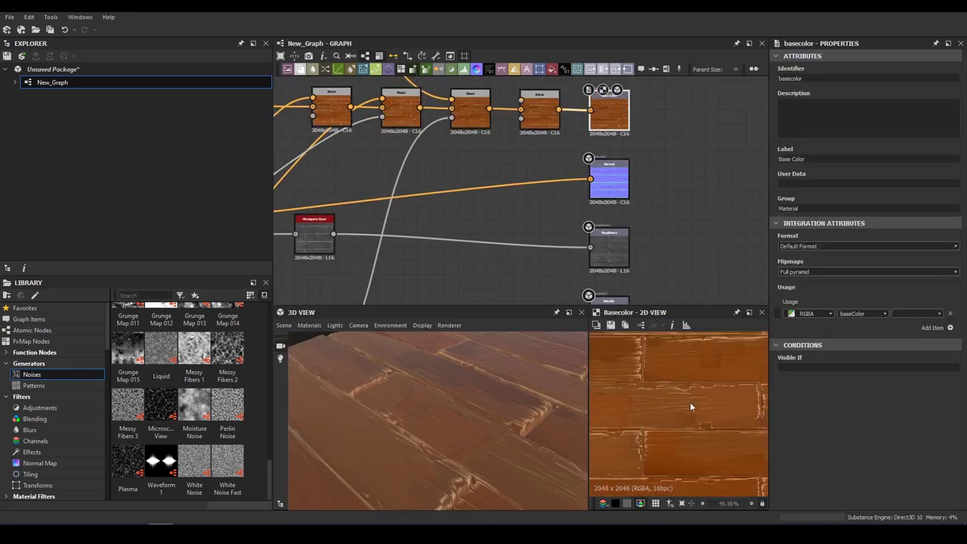
{"action": "double_click", "coordinate": [395, 111]}
{"action": "middle_click_drag", "start_coordinate": [294, 146], "coordinate": [479, 183]}
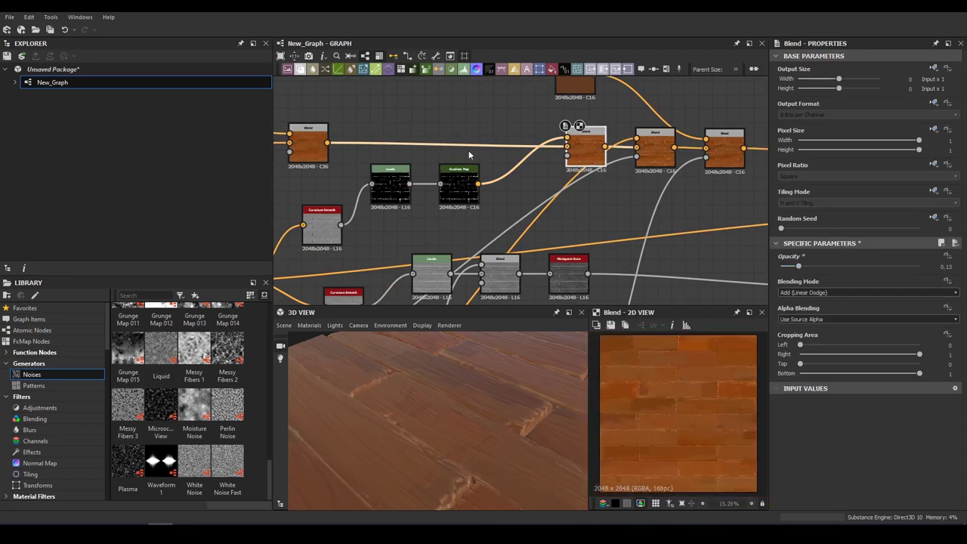
{"action": "left_click_drag", "start_coordinate": [799, 266], "coordinate": [791, 268]}
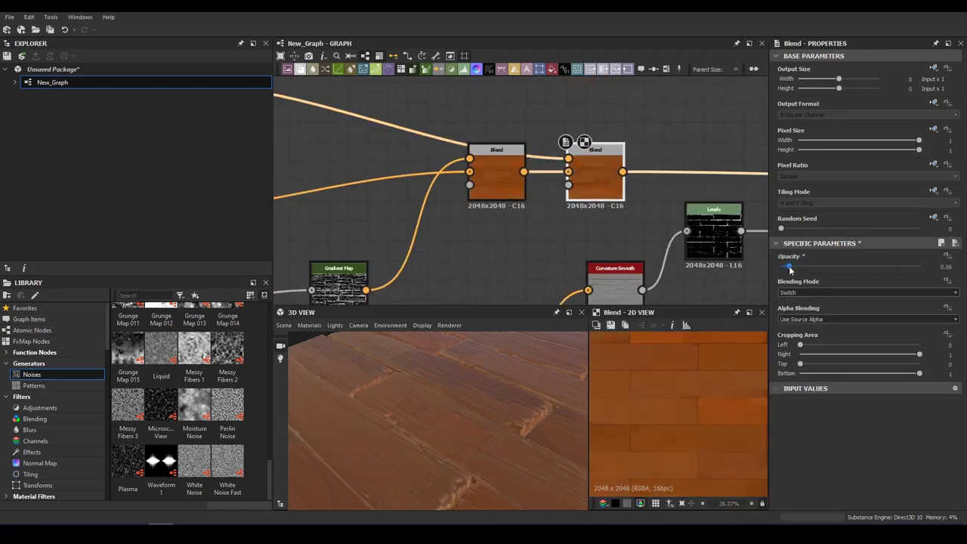
- Orbit and zoom the 3D preview to inspect the full plank floor
{"action": "left_click_drag", "start_coordinate": [453, 408], "coordinate": [385, 467]}
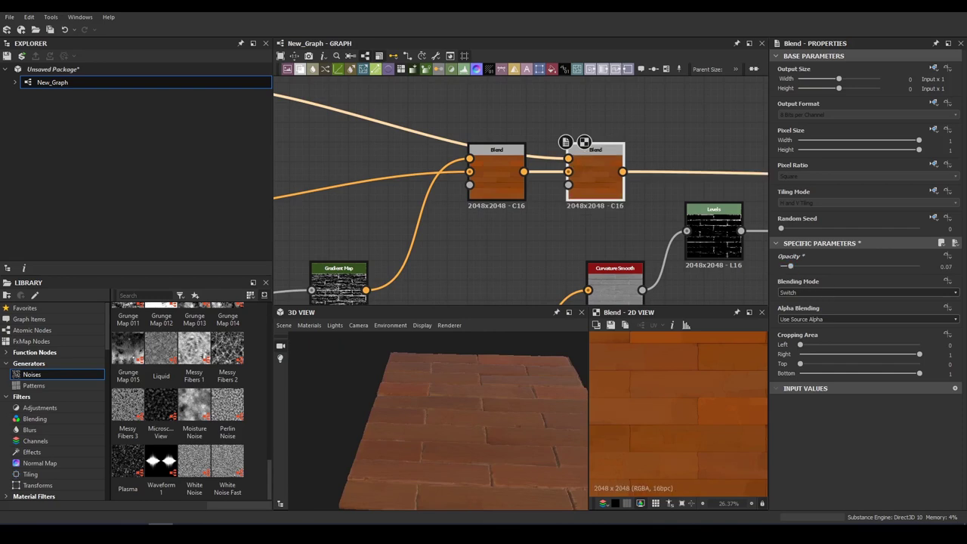
{"action": "middle_click_drag", "start_coordinate": [597, 166], "coordinate": [653, 178]}
{"action": "left_click_drag", "start_coordinate": [453, 393], "coordinate": [500, 415]}
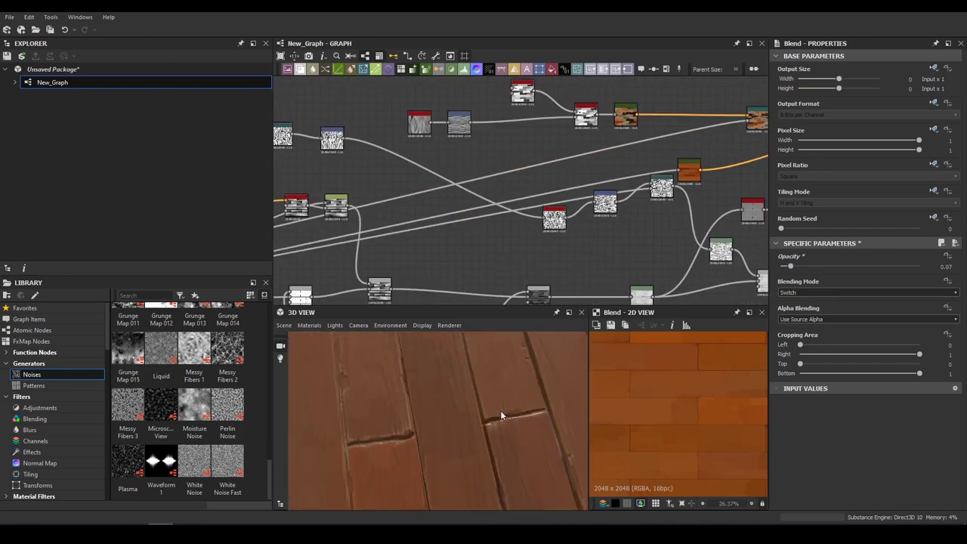
{"action": "mouse_move", "coordinate": [432, 393]}
{"action": "left_mouse_down"}
{"action": "mouse_move", "coordinate": [609, 386]}
{"action": "mouse_move", "coordinate": [326, 410]}
{"action": "mouse_move", "coordinate": [367, 417]}
{"action": "mouse_move", "coordinate": [571, 405]}
{"action": "left_mouse_up"}
- Give the plank Tile Generator Y Amount 12 and Position Offset Random 0.37
{"action": "scroll", "coordinate": [491, 188], "scroll_direction": "up", "scroll_amount": 5}
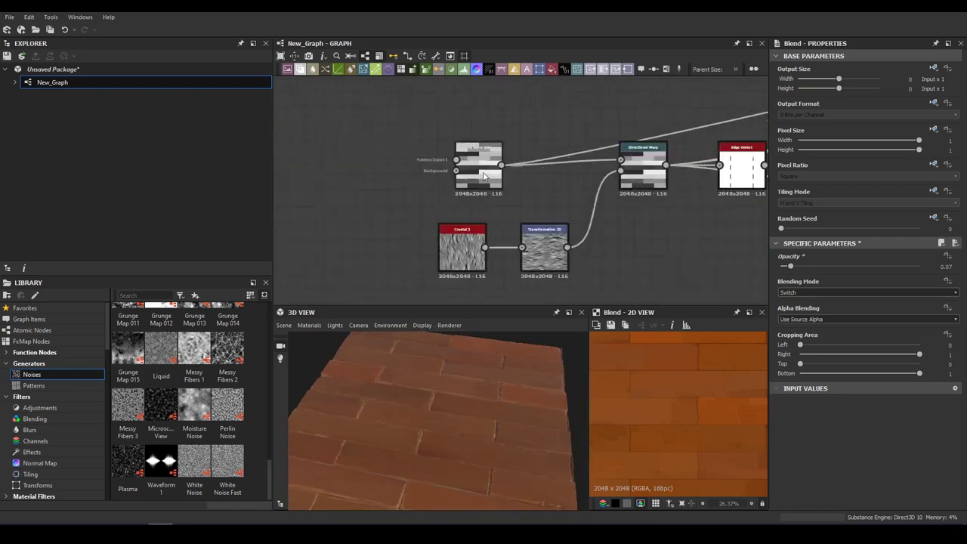
{"action": "left_click", "coordinate": [476, 162]}
{"action": "scroll", "coordinate": [800, 423], "scroll_direction": "down", "scroll_amount": 2}
{"action": "mouse_move", "coordinate": [782, 423]}
{"action": "left_mouse_down"}
{"action": "mouse_move", "coordinate": [816, 423]}
{"action": "mouse_move", "coordinate": [806, 423]}
{"action": "left_mouse_up"}
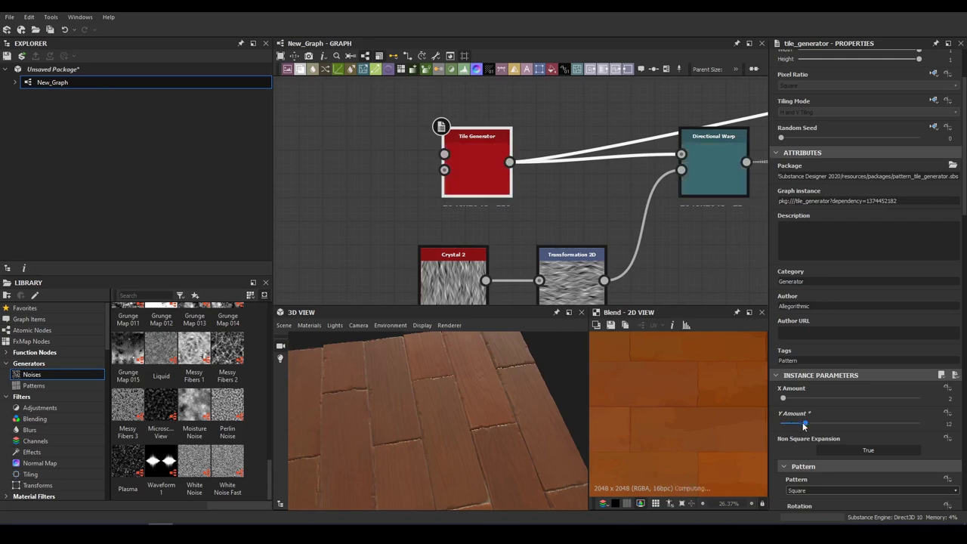
{"action": "scroll", "coordinate": [852, 441], "scroll_direction": "down", "scroll_amount": 5}
{"action": "left_click_drag", "start_coordinate": [789, 319], "coordinate": [830, 319]}
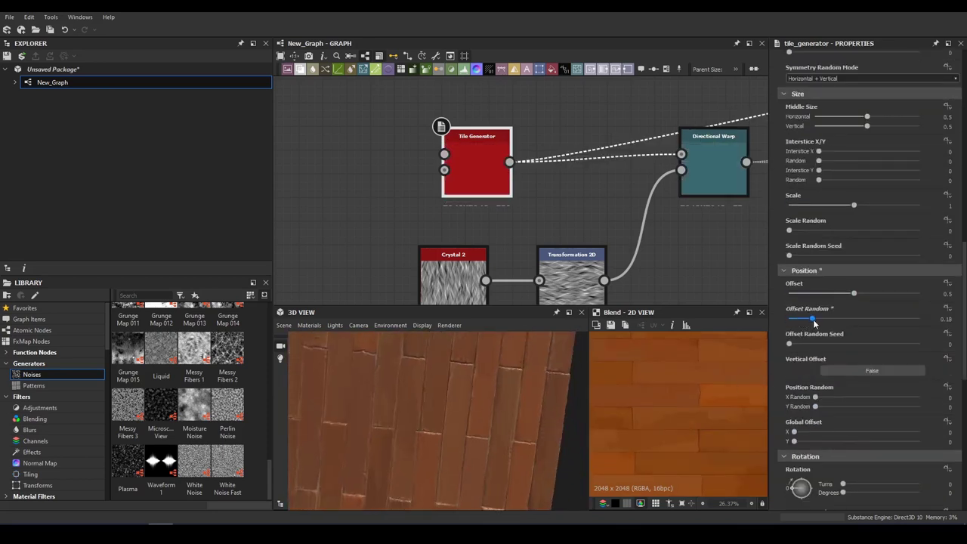
{"action": "mouse_move", "coordinate": [479, 401]}
{"action": "left_mouse_down"}
{"action": "mouse_move", "coordinate": [491, 362]}
{"action": "mouse_move", "coordinate": [689, 326]}
{"action": "left_mouse_up"}
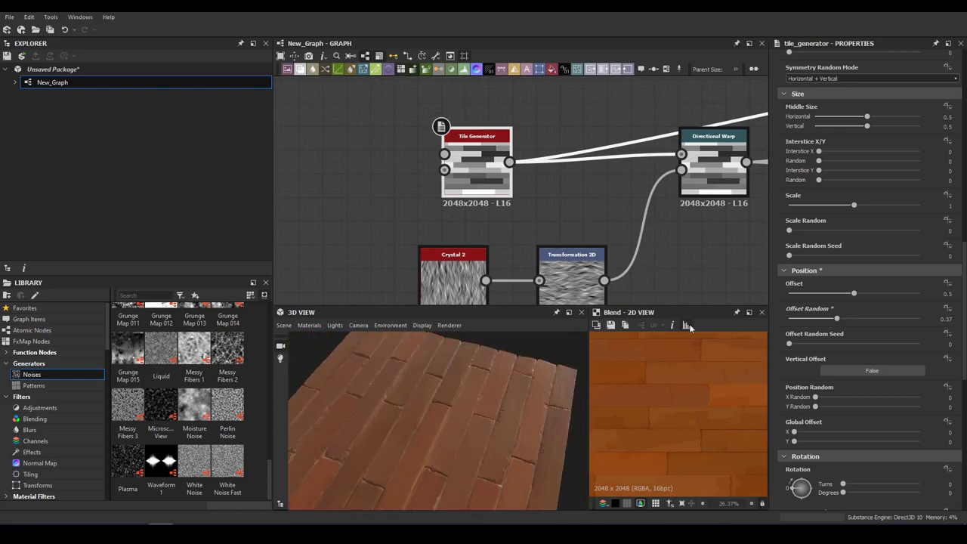